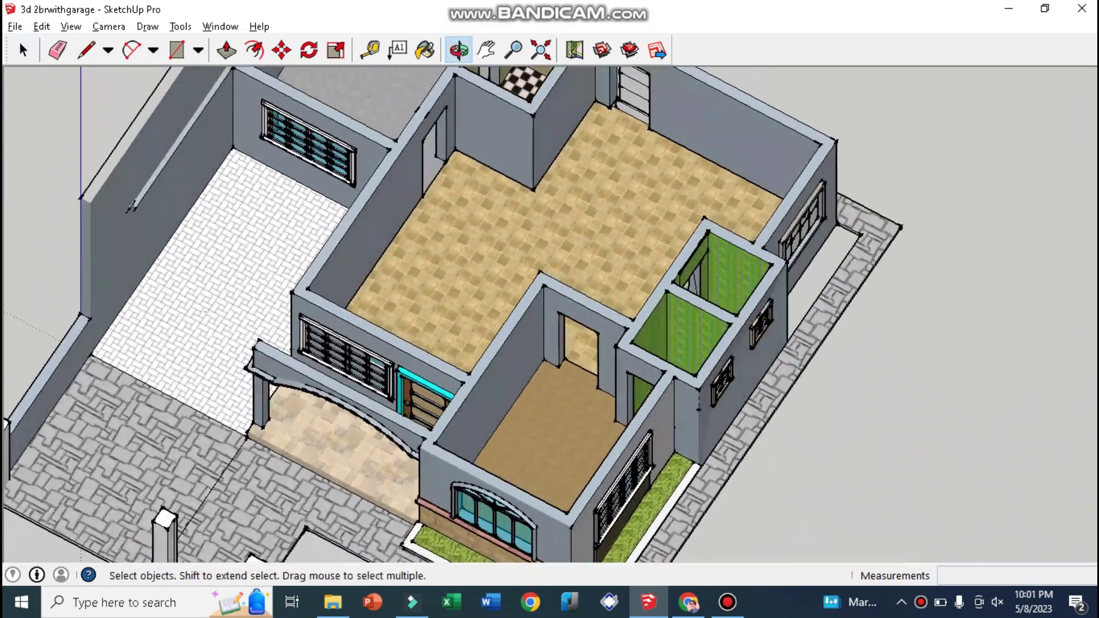
Step: Orbit around the finished house model, then return to the Select tool
key("space")
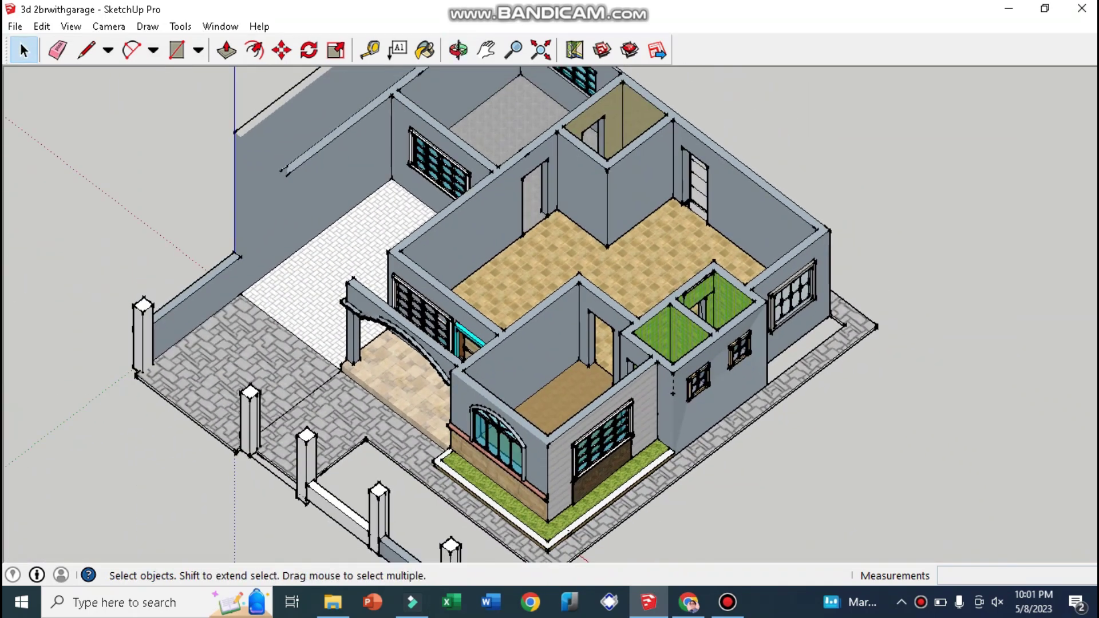
key("o")
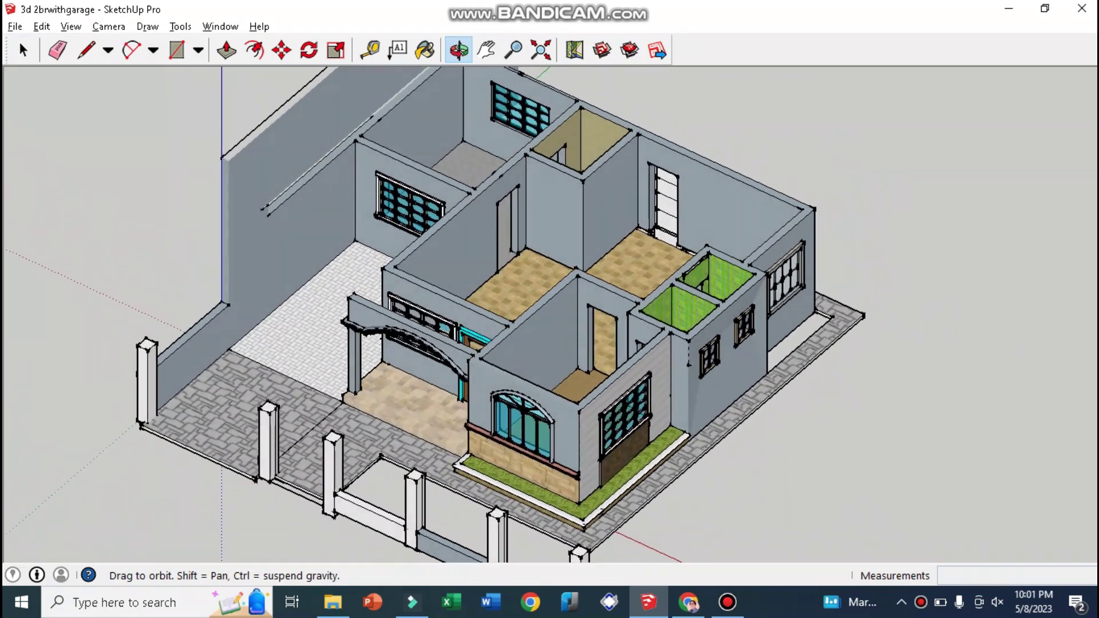
key("space")
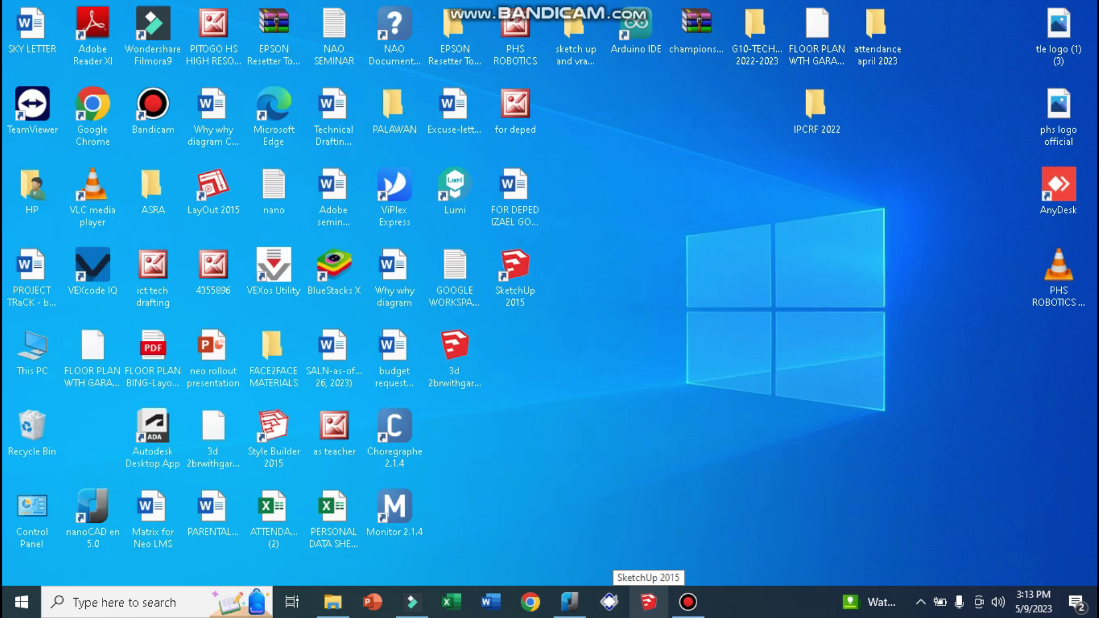
Step: Launch SketchUp 2015 and start a new model from the Architectural Design - Millimeters template
left_click(648, 601)
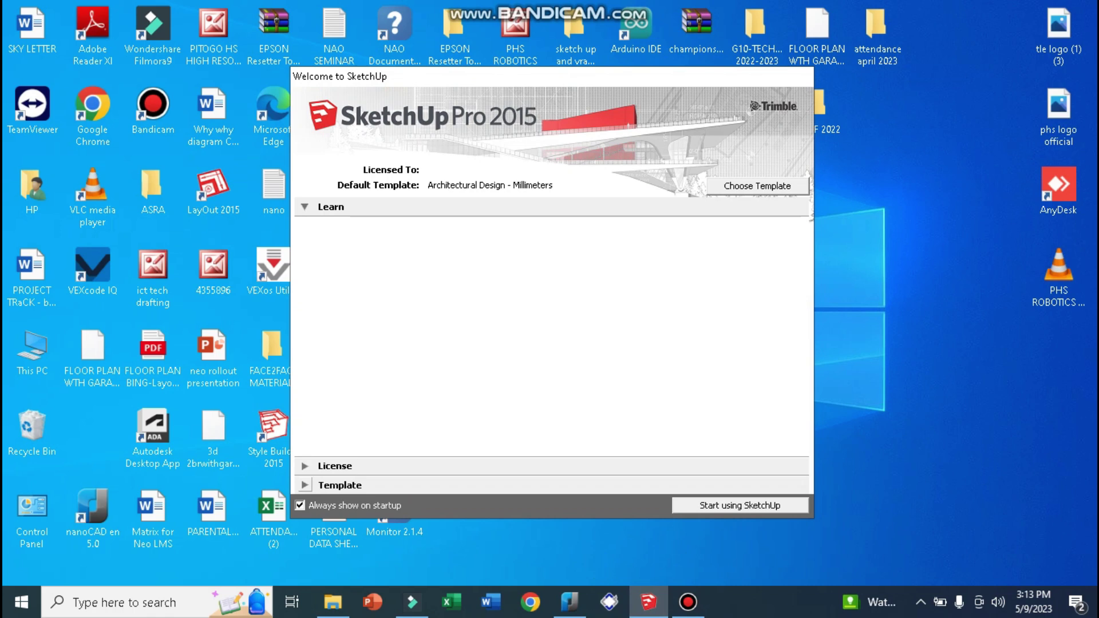
left_click(305, 485)
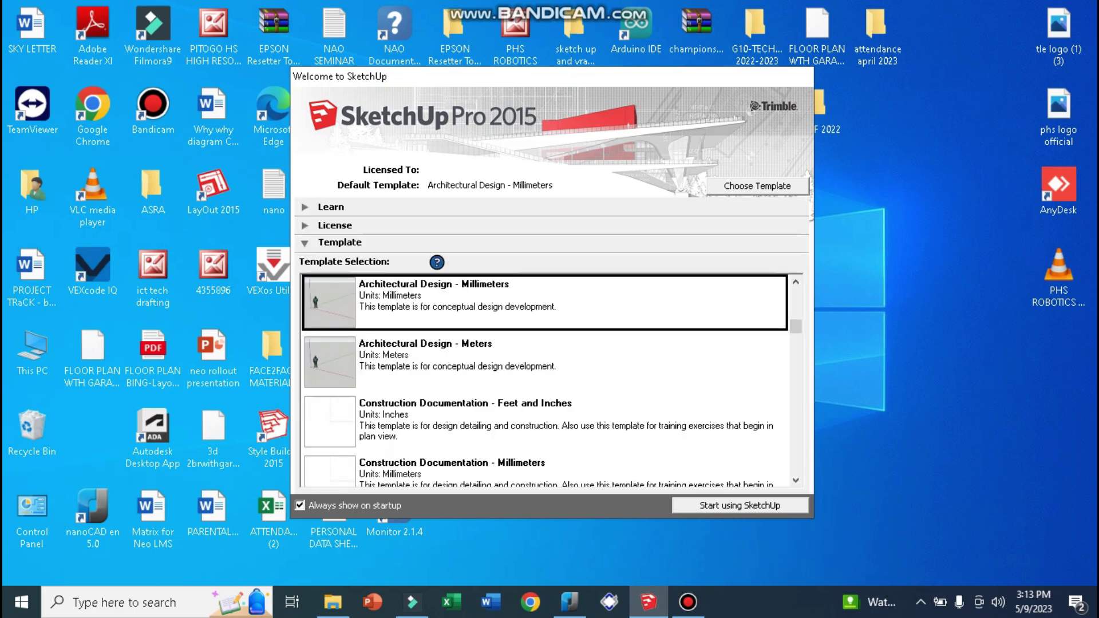
left_click(417, 308)
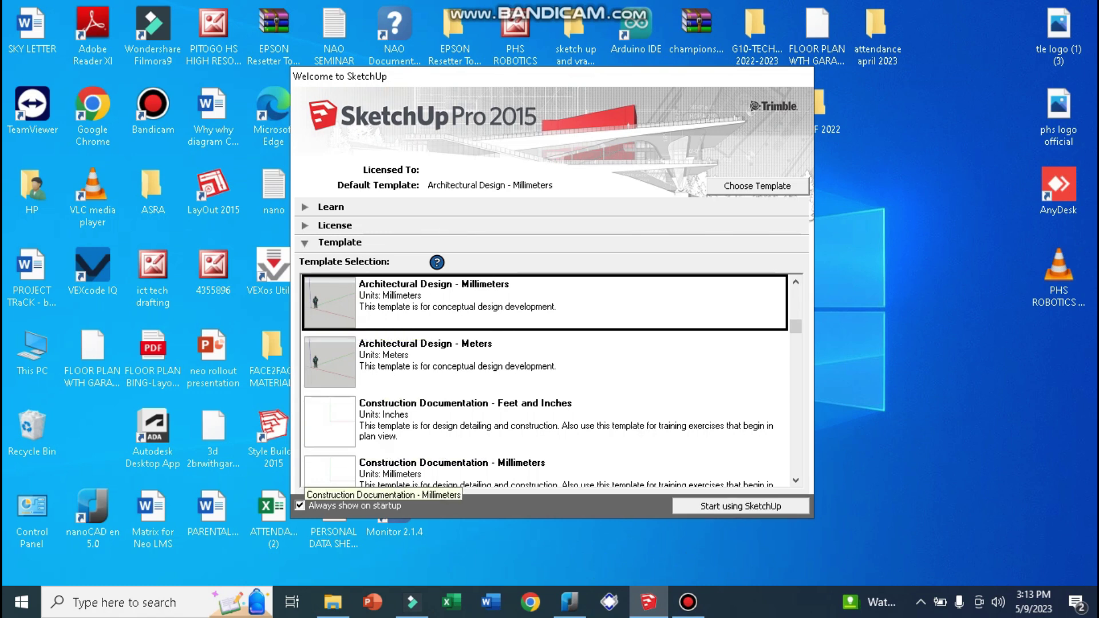
left_click(741, 506)
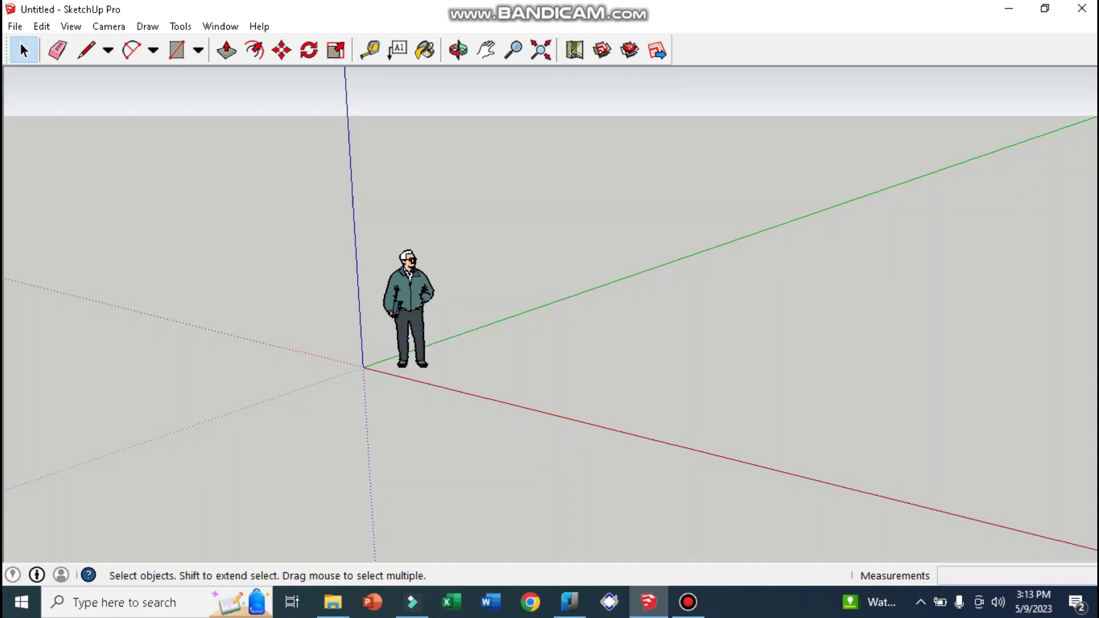
Step: Enable the Large Tool Set and Layers toolbars, then open the Layers panel
middle_click_drag(549, 309, 435, 321)
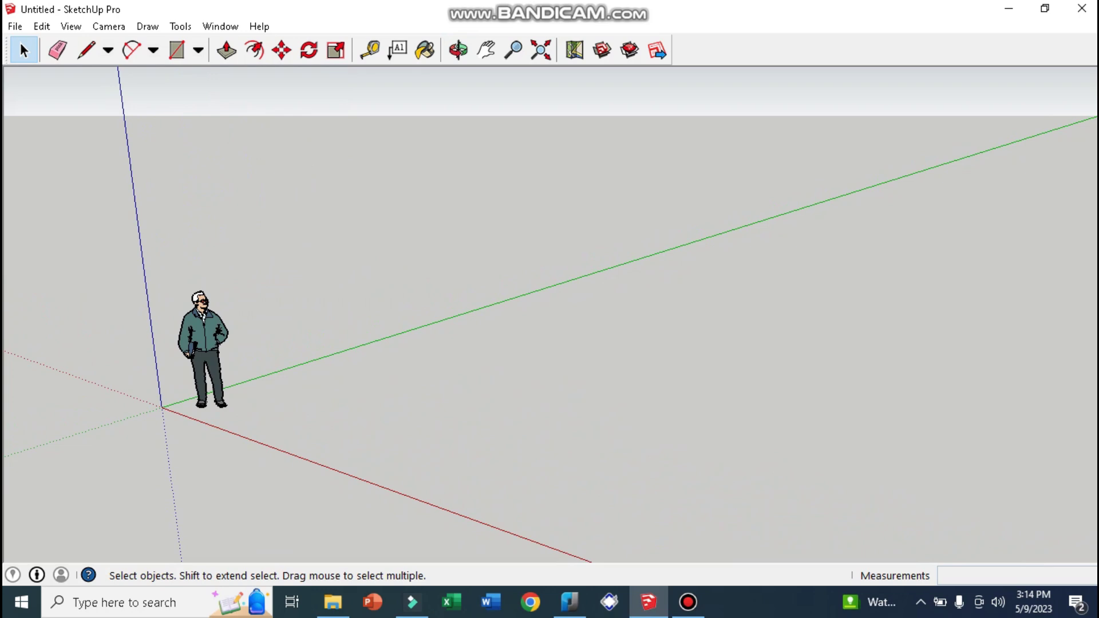
left_click(71, 26)
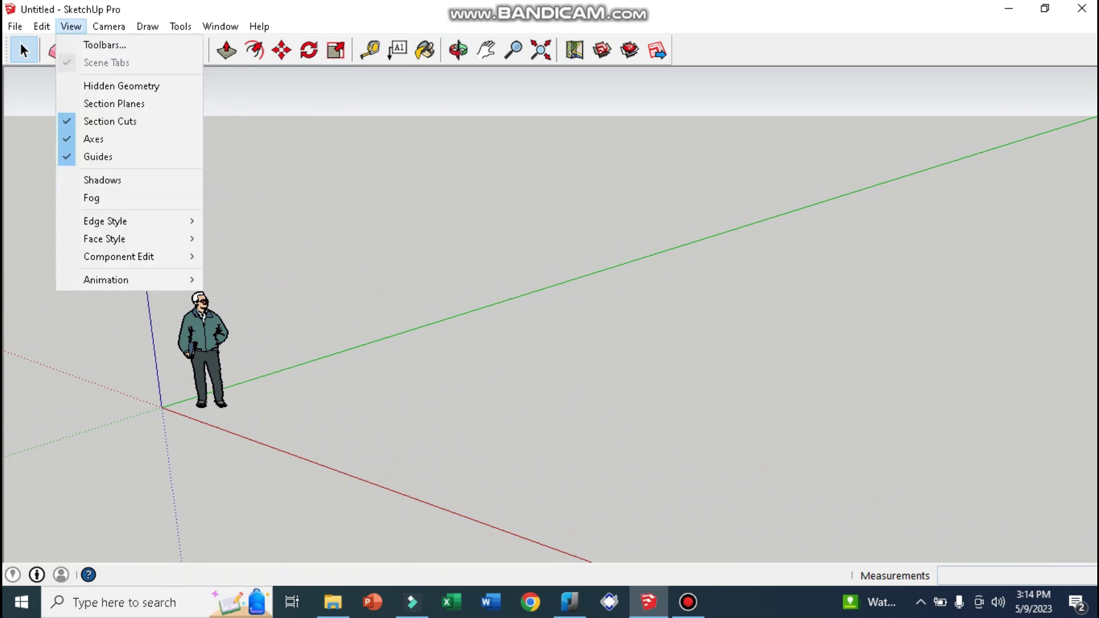
key("Return")
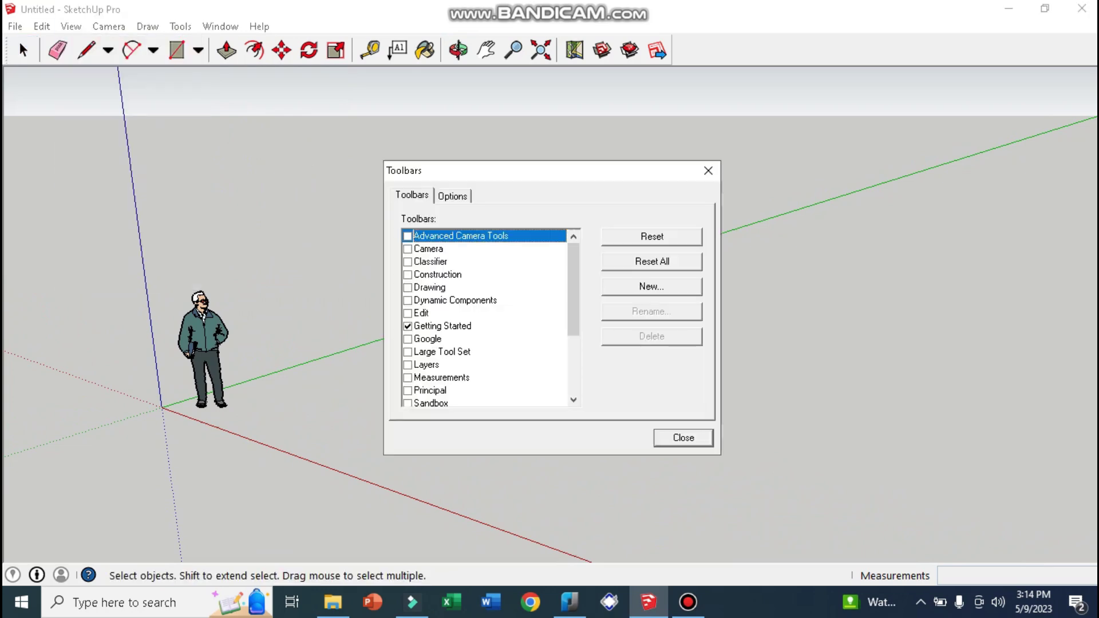
key("l")
key("space")
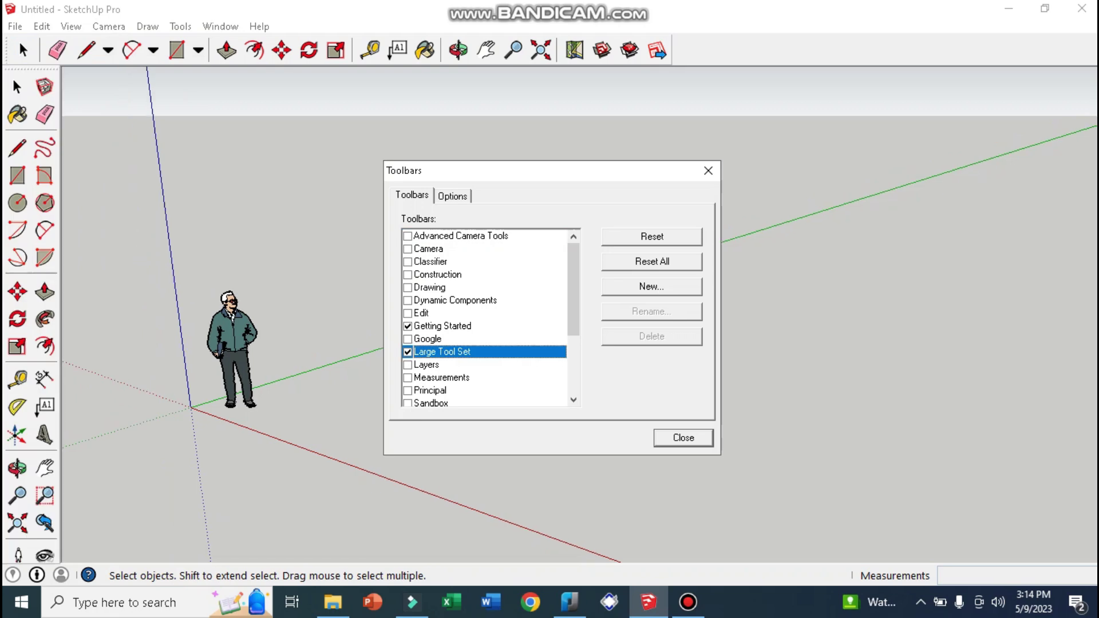
key("l")
key("space")
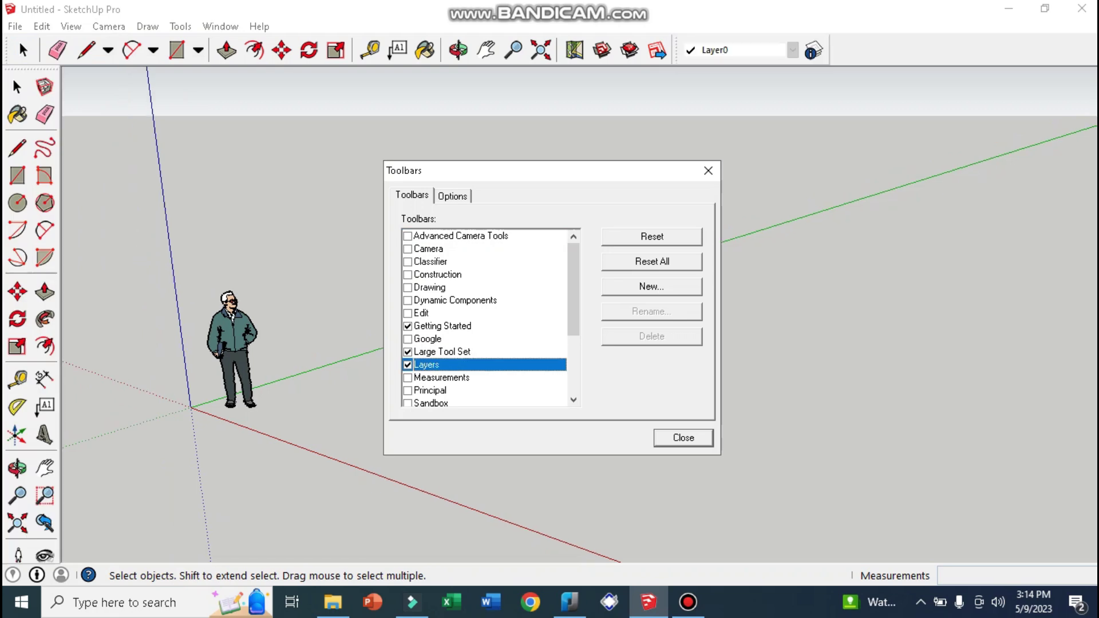
key("Escape")
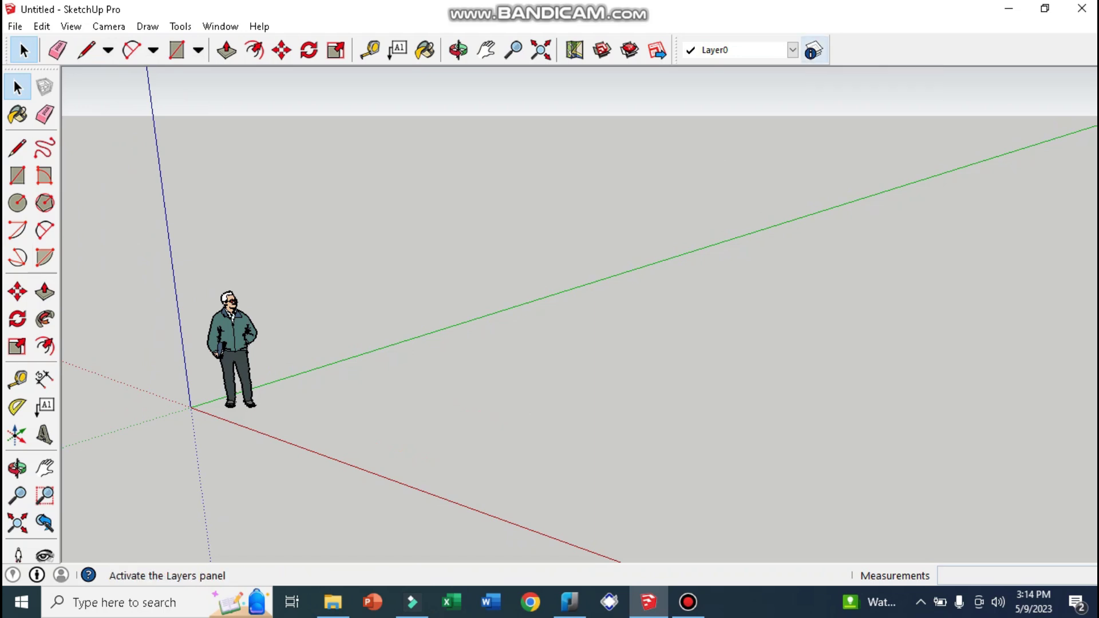
left_click(814, 52)
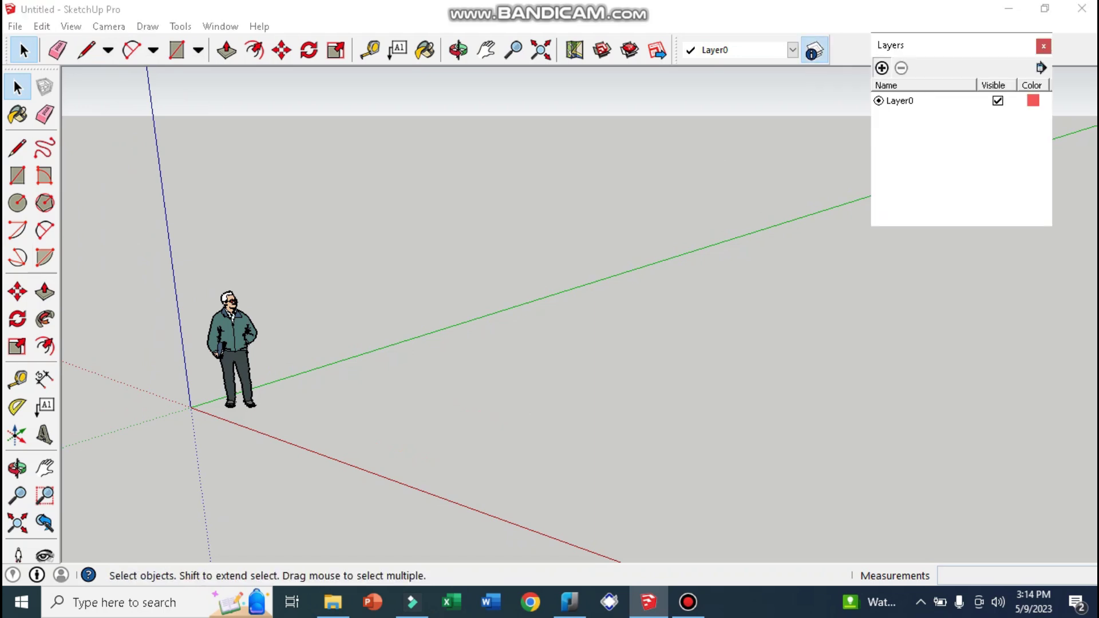
Step: Add layers FLOOOR PLAN and WALL, make FLOOOR PLAN current, and close the Layers panel
left_click(881, 68)
type("FLOOOR PLAN")
key("Return")
left_click(881, 68)
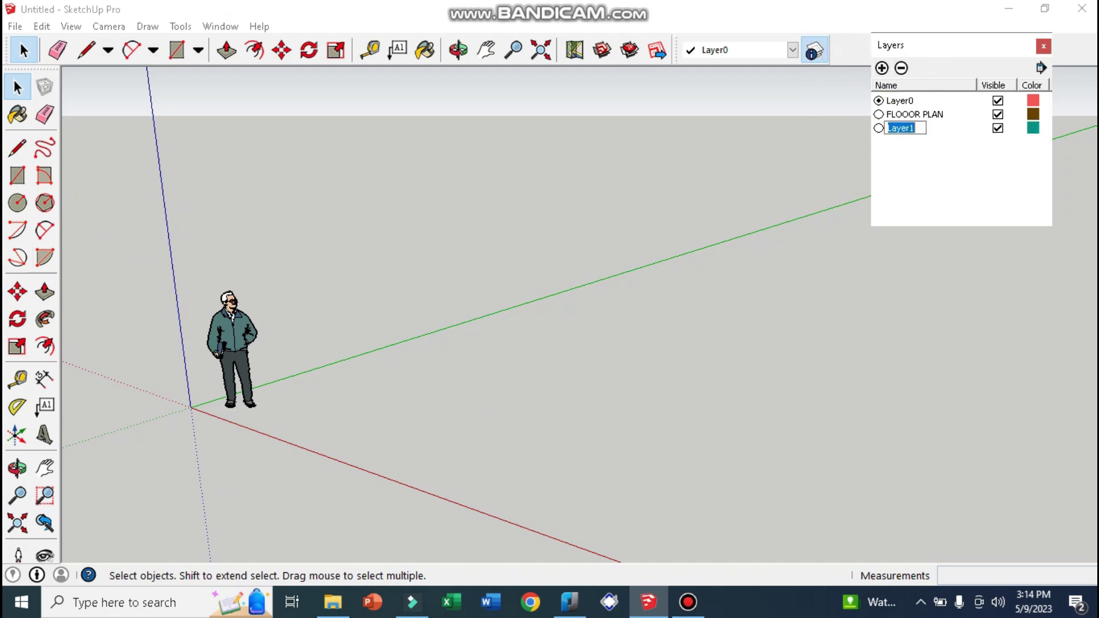
type("WALL")
key("Return")
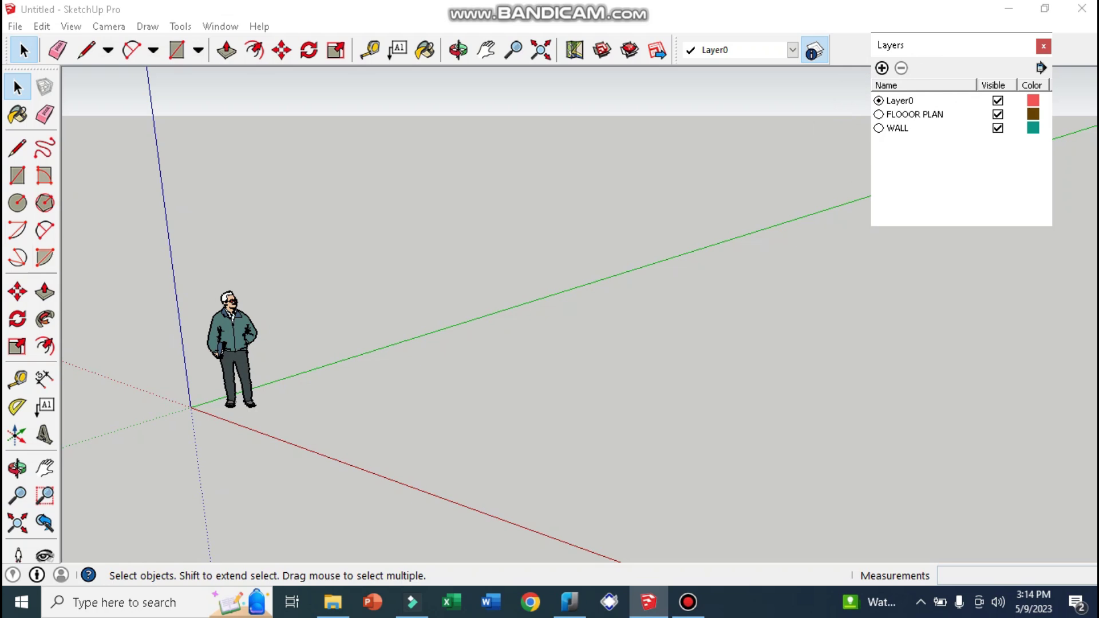
left_click(879, 114)
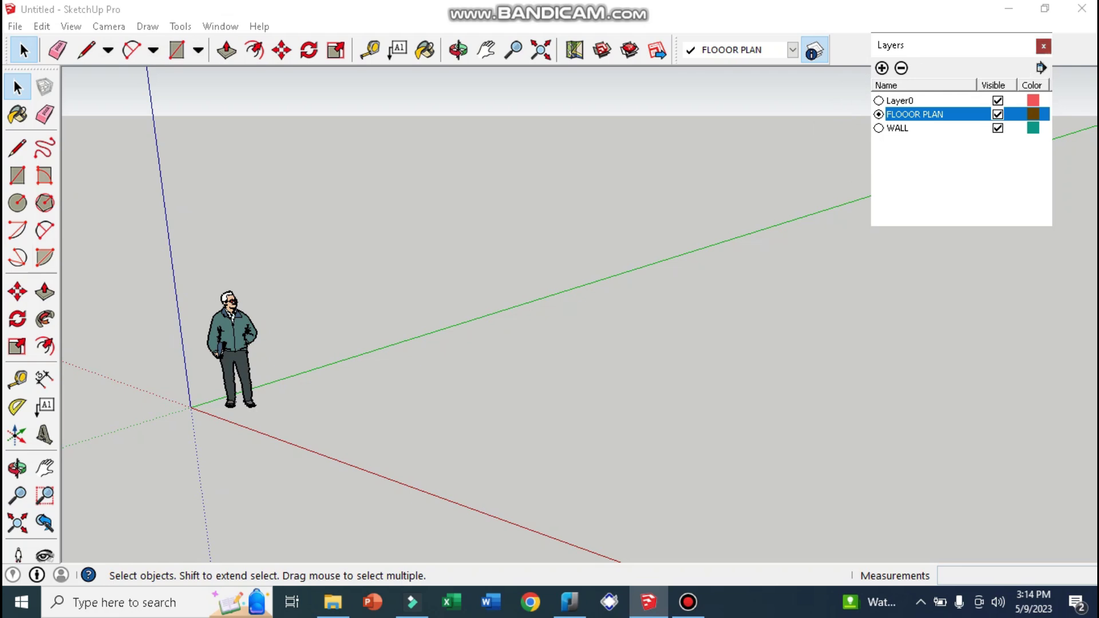
left_click(1043, 46)
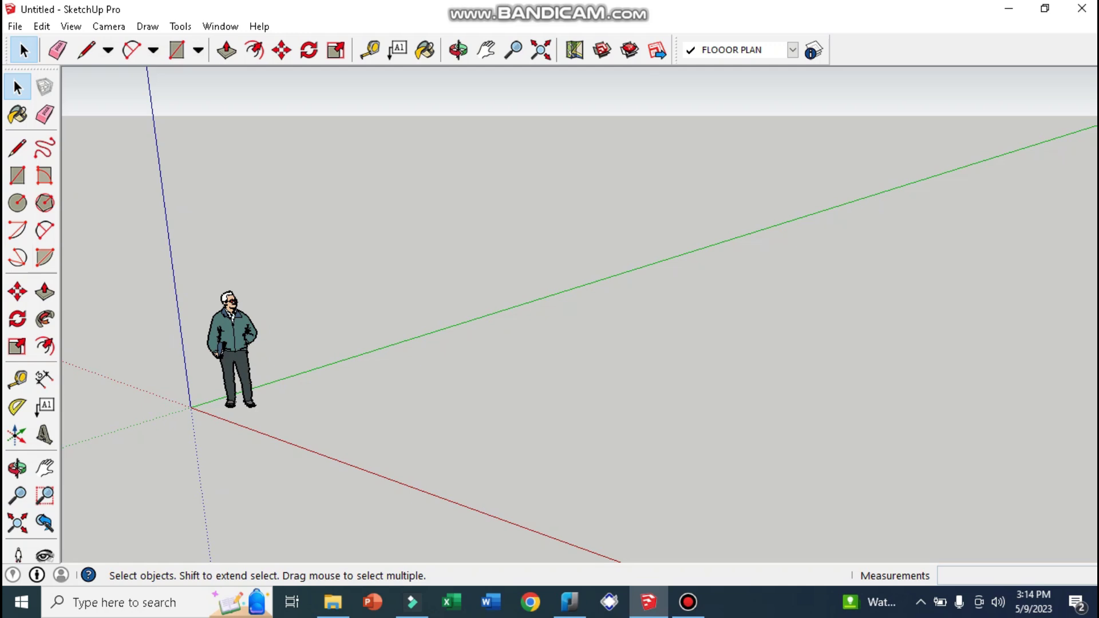
Step: Delete the scale figure and switch to the Top view, panning the origin lower left
right_click(223, 344)
key("Escape")
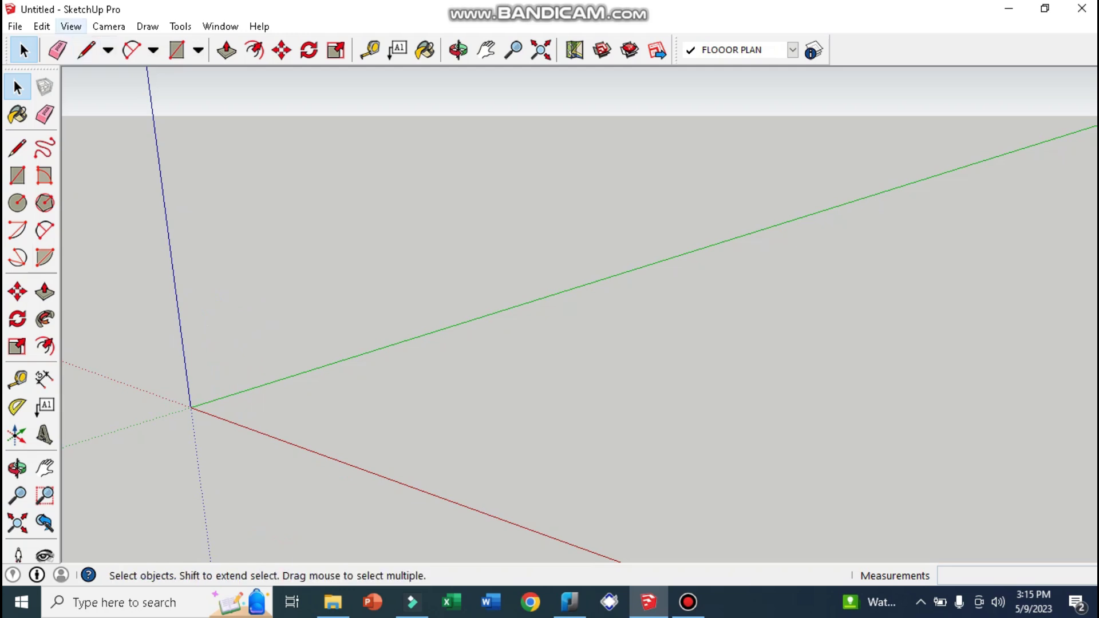
left_click(71, 26)
key("Right")
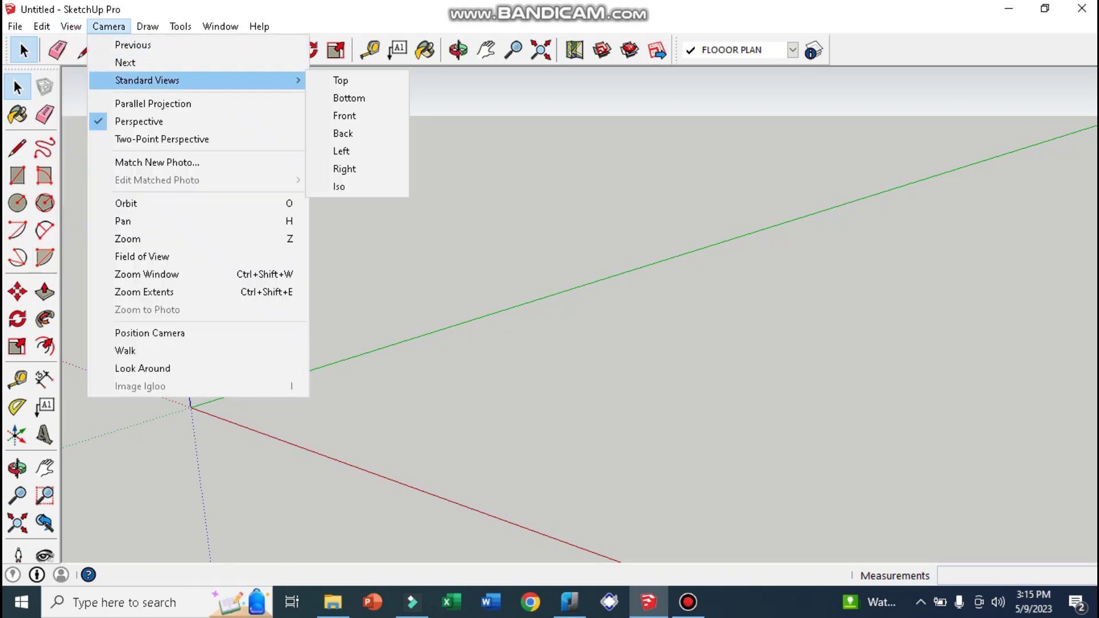
key("Right")
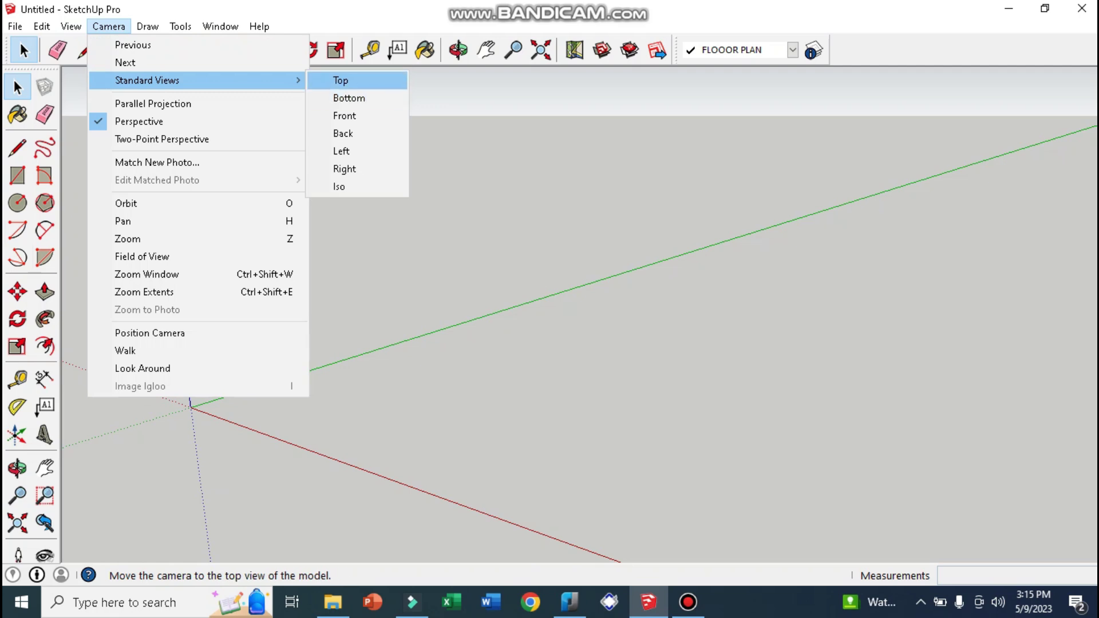
key("Return")
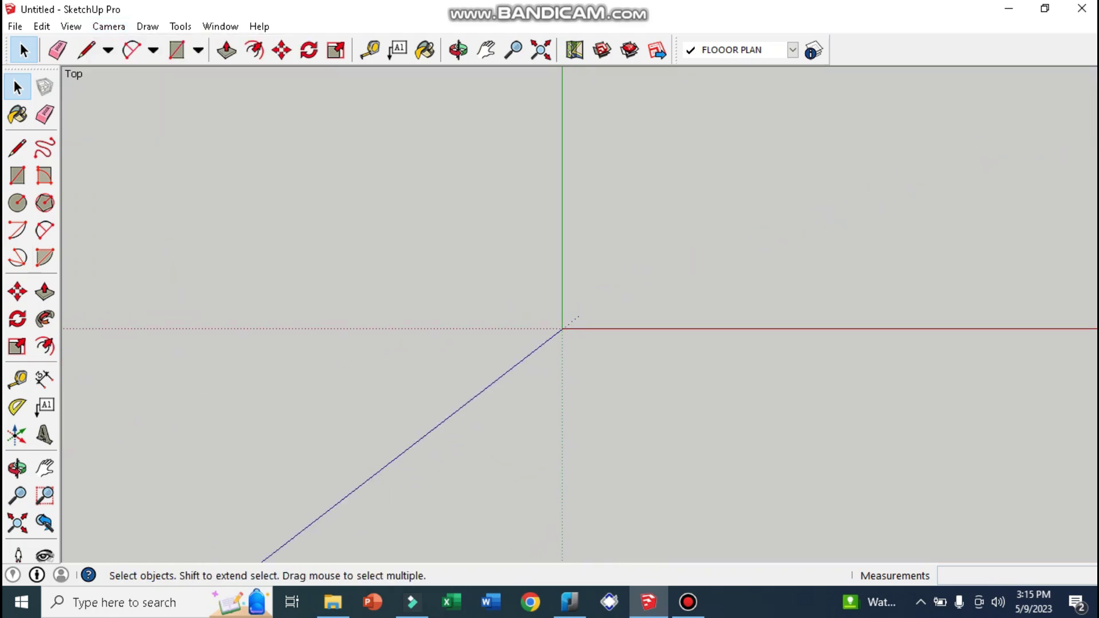
middle_click_drag(652, 269, 411, 419, "shift")
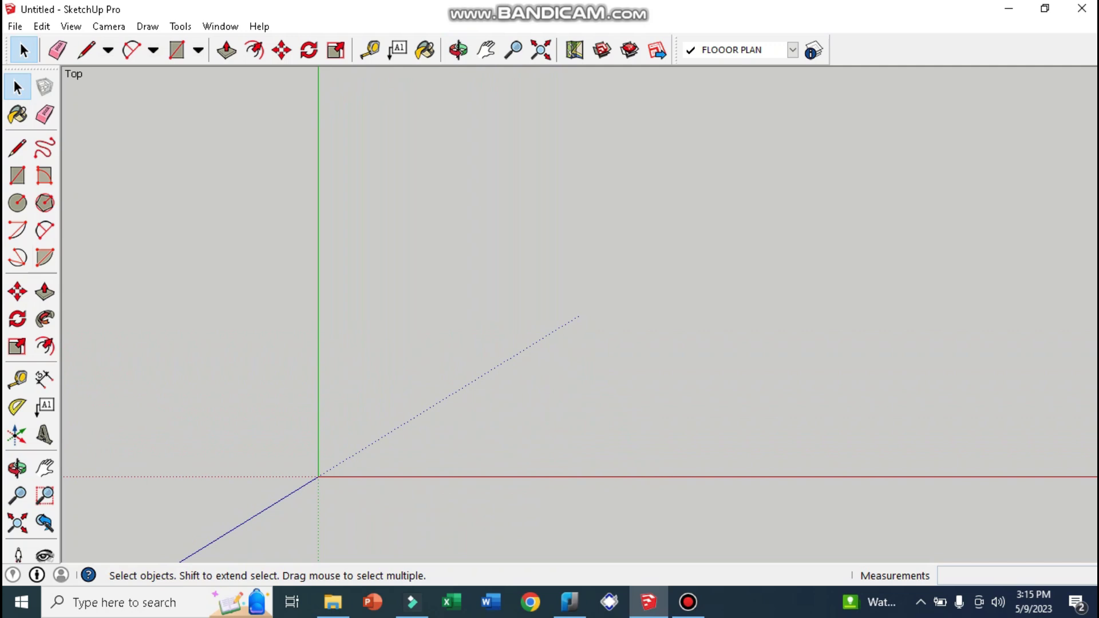
Step: Open the File > Import dialog for bringing in an AutoCAD drawing
key("alt")
key("f")
key("Down")
key("Down")
key("Down")
key("Down")
key("Down")
key("Down")
key("Up")
key("Return")
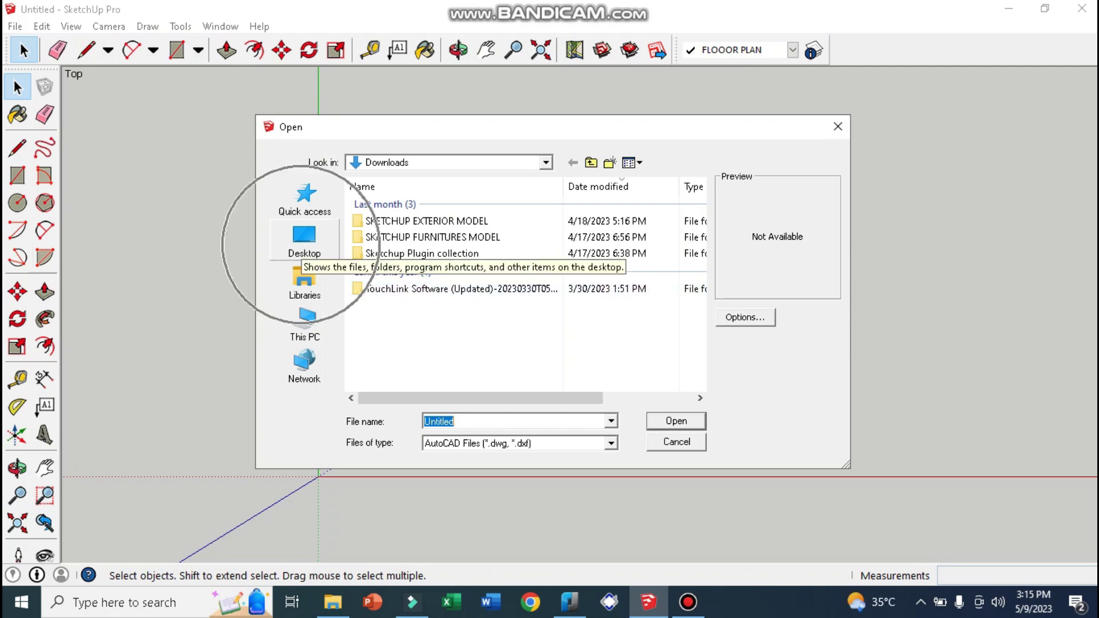
Step: Import FLOOR PLAN WTH GARAGE from the Desktop as an AutoCAD (*.dwg) file
left_click(304, 240)
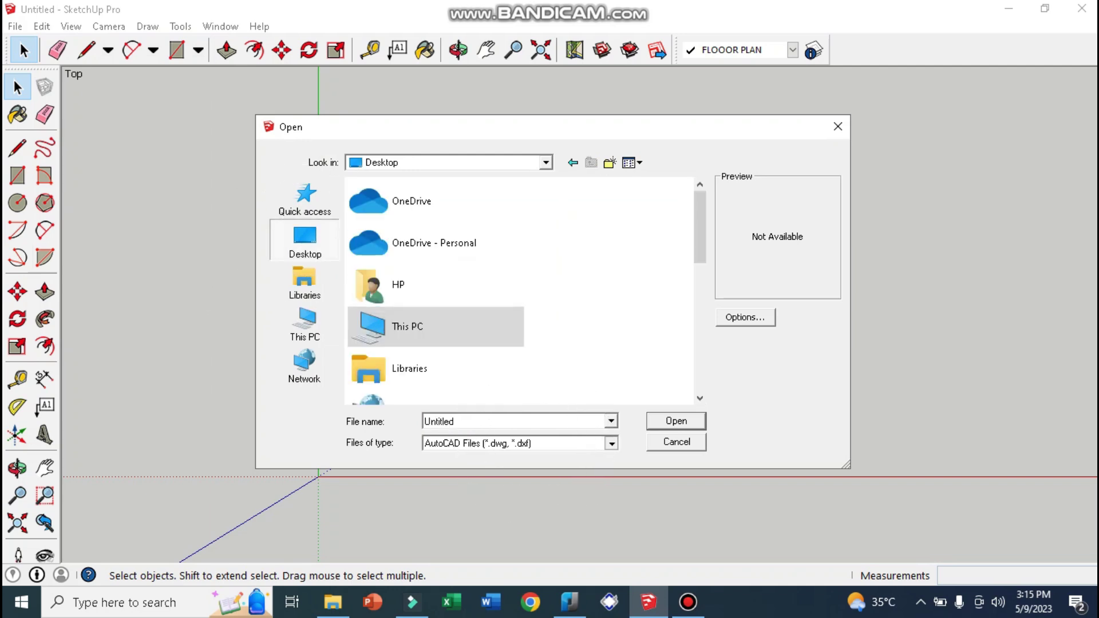
left_click(611, 443)
left_click(515, 451)
key("Tab")
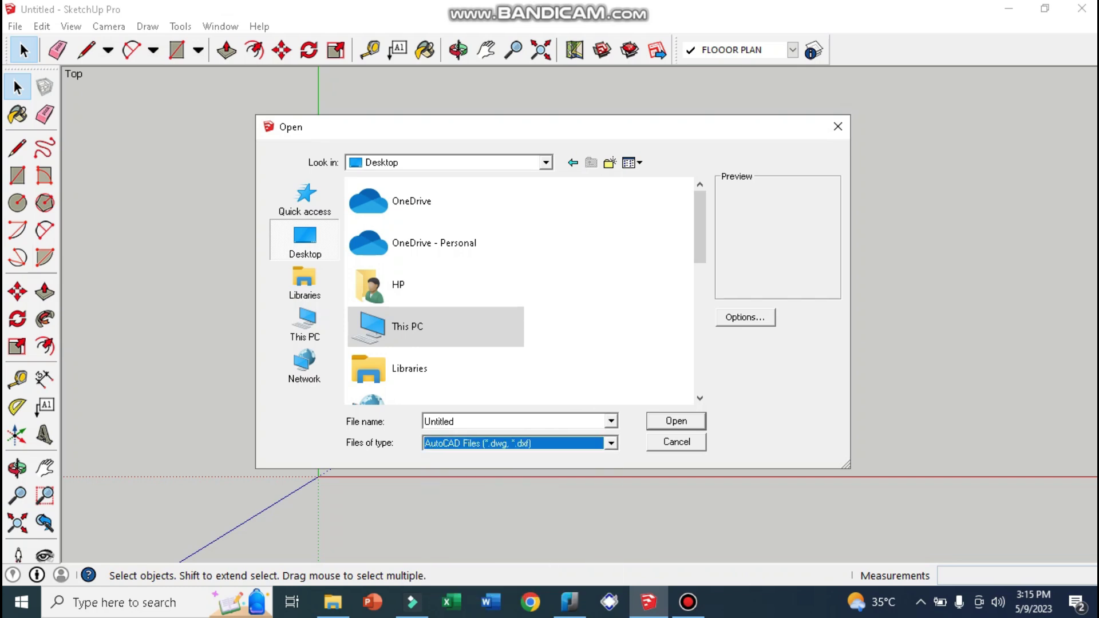
scroll(435, 291, "down", 3)
scroll(434, 290, "down", 2)
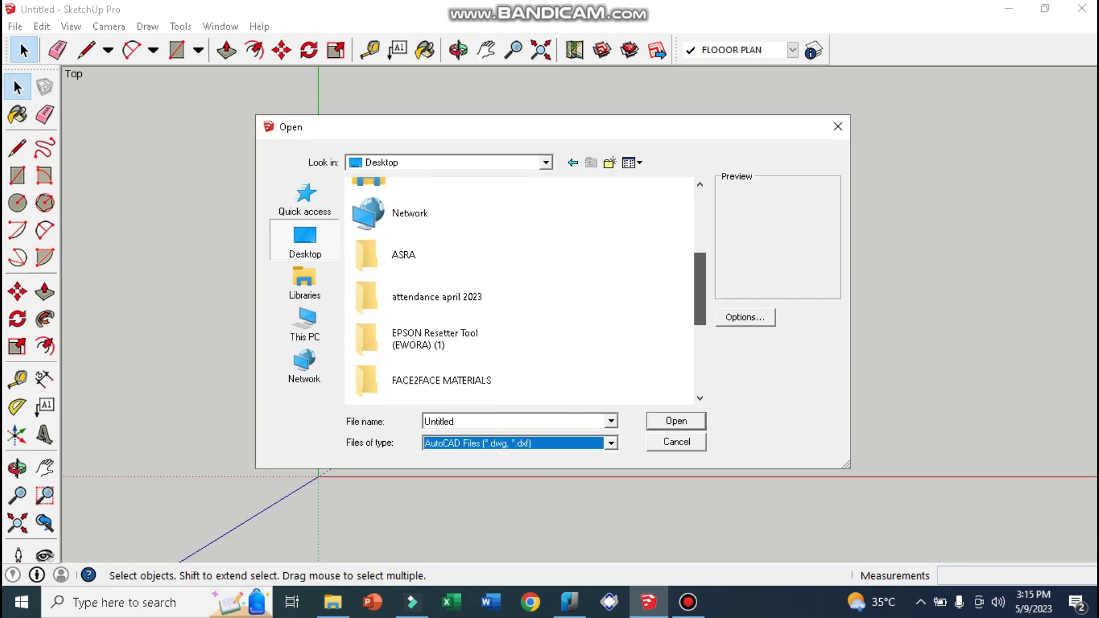
scroll(435, 378, "down", 3)
scroll(435, 378, "down", 1)
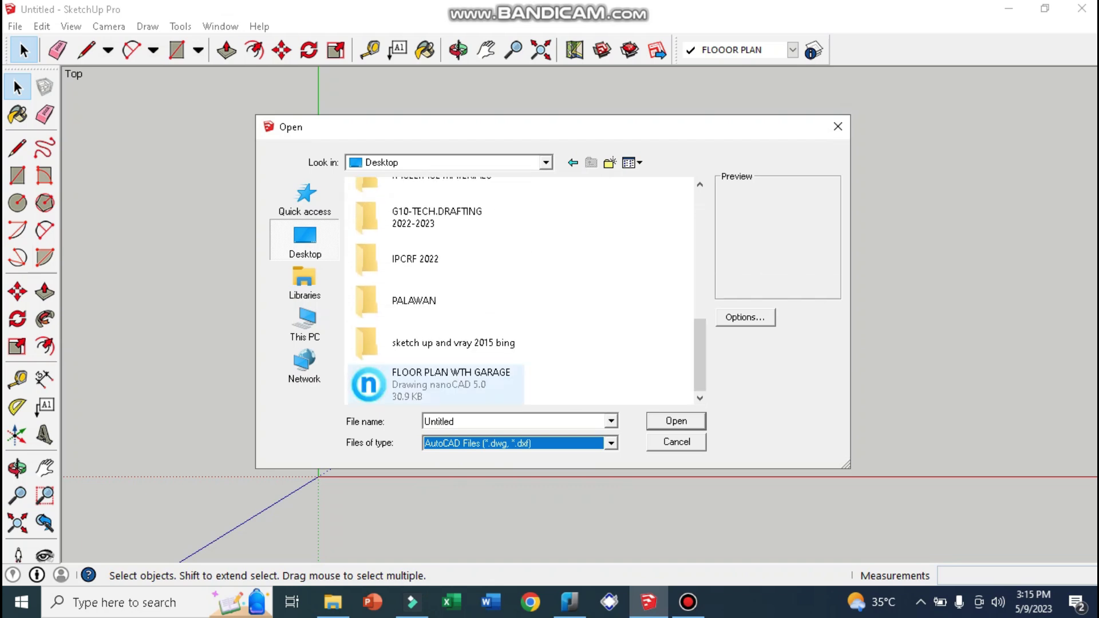
left_click(435, 378)
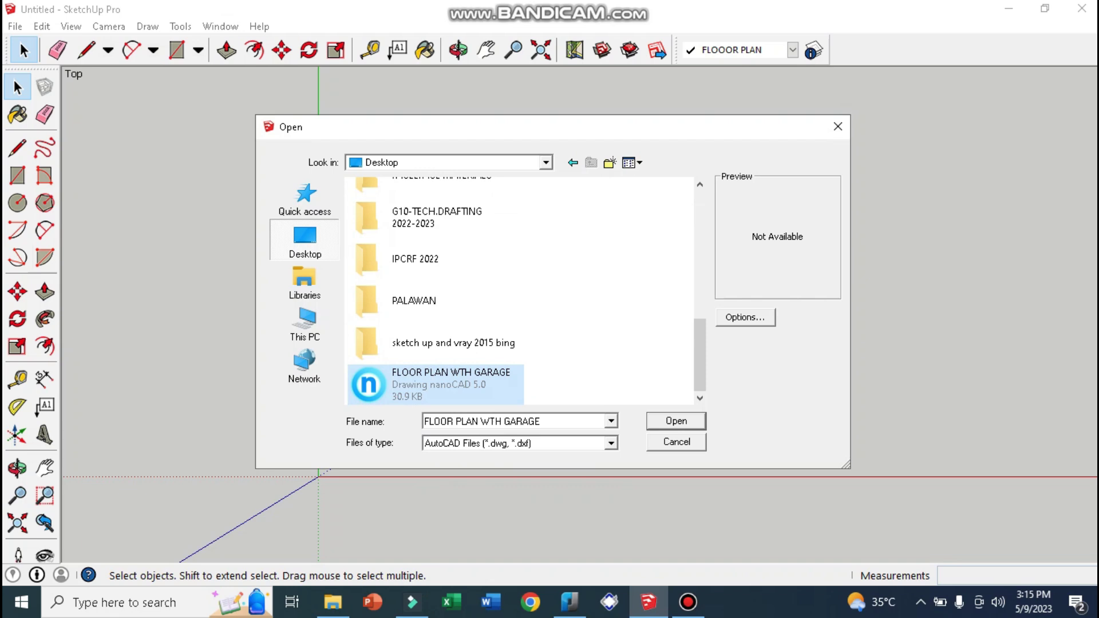
key("Return")
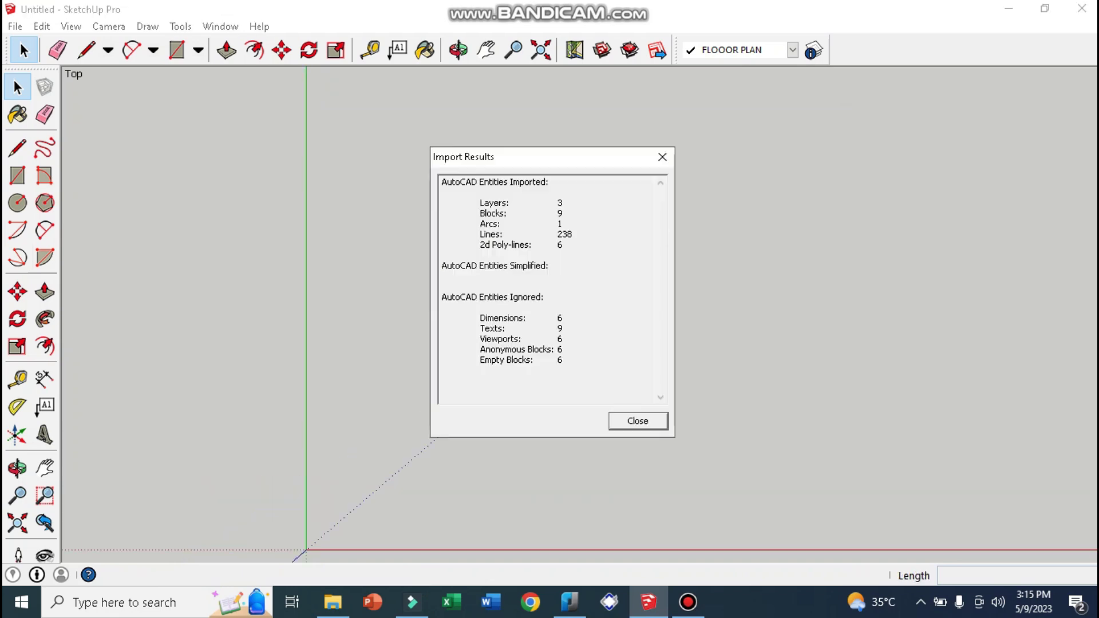
Step: Place the imported floor plan at the model origin and tilt the view into perspective
left_click(636, 420)
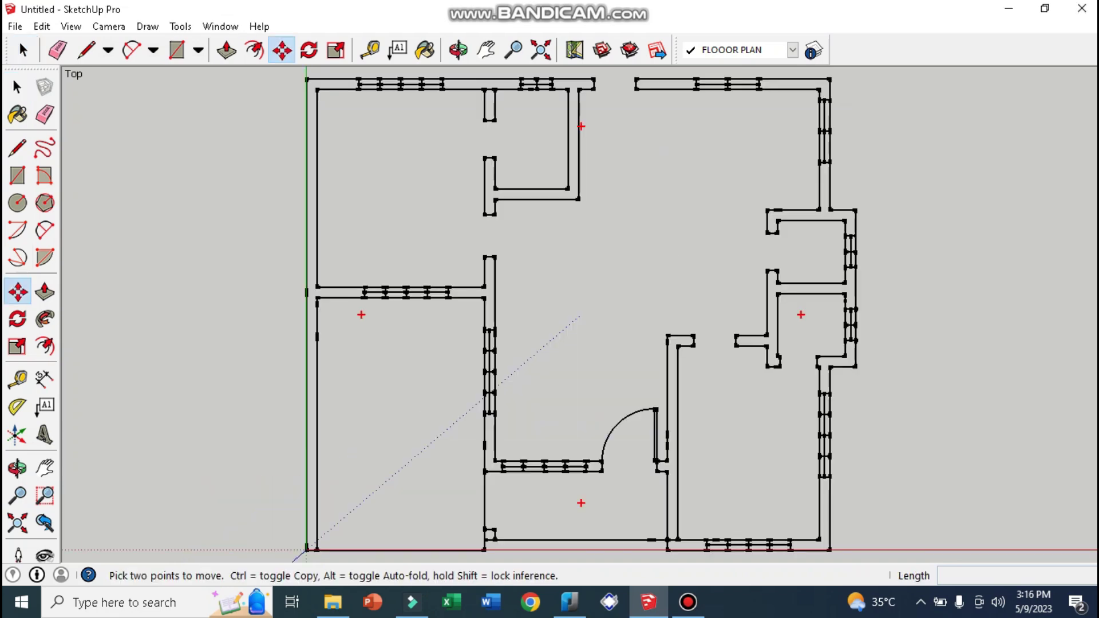
scroll(650, 408, "down", 1)
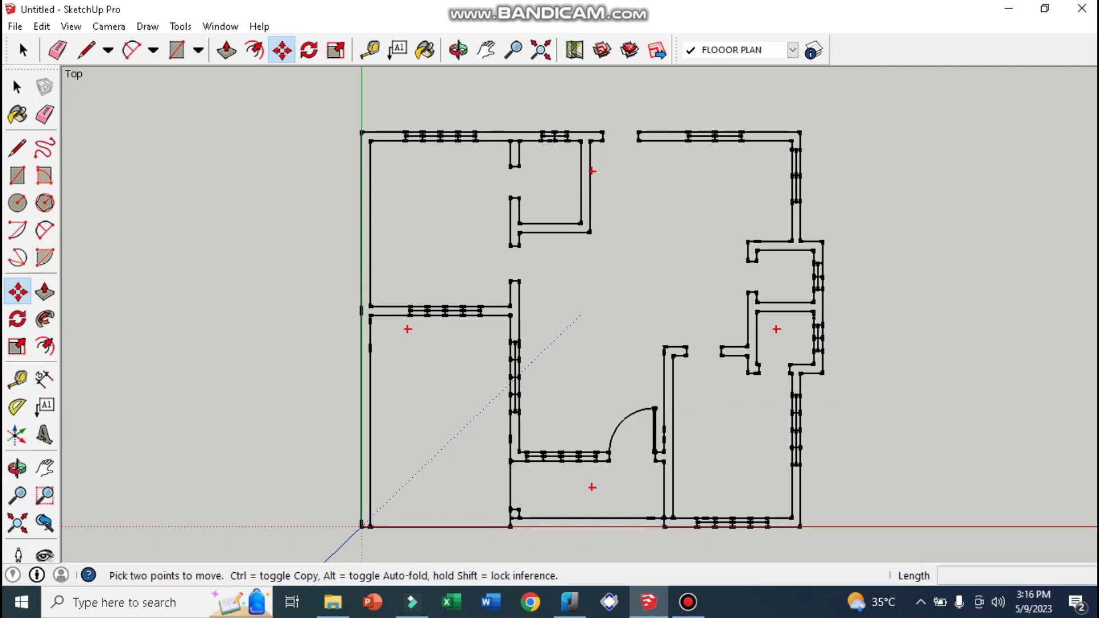
middle_click_drag(506, 531, 557, 461)
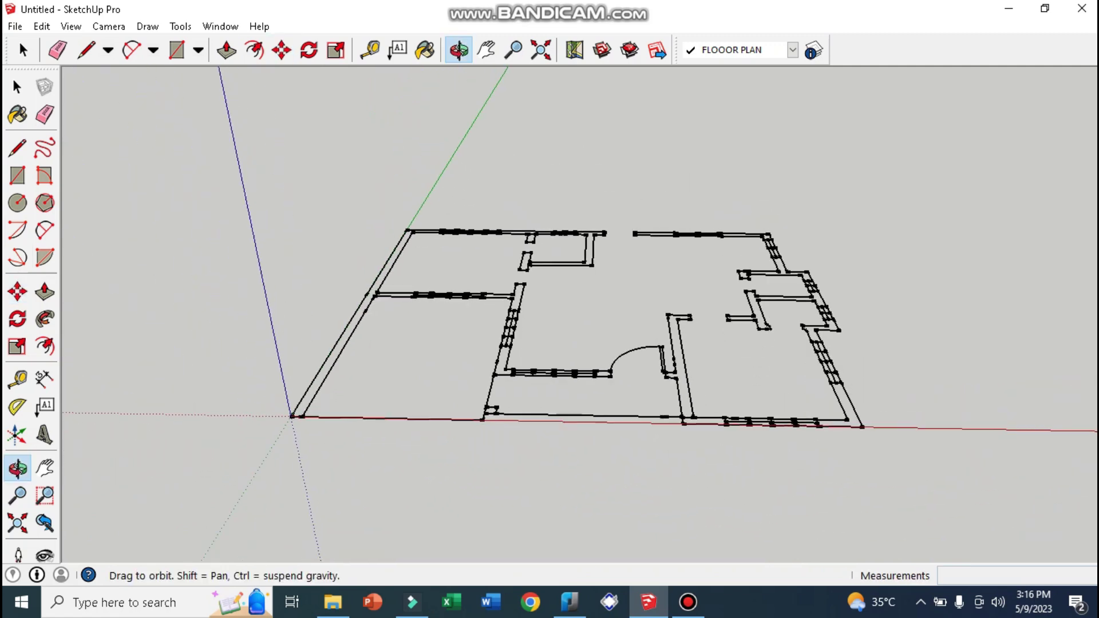
key("m")
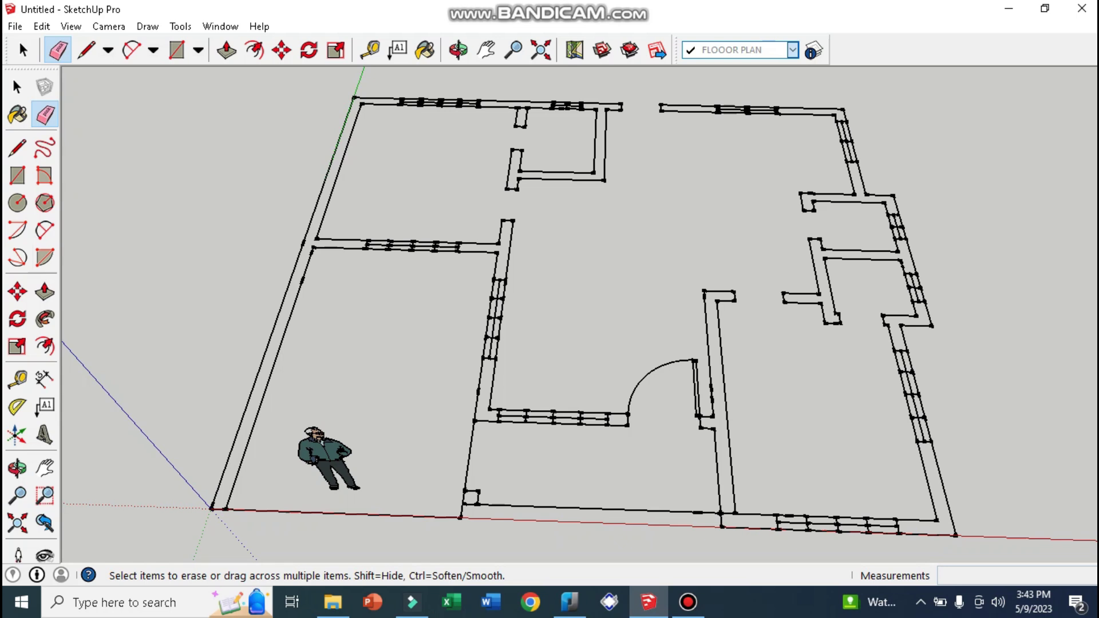
Step: Make WALL the current layer and close the Layers panel
key("space")
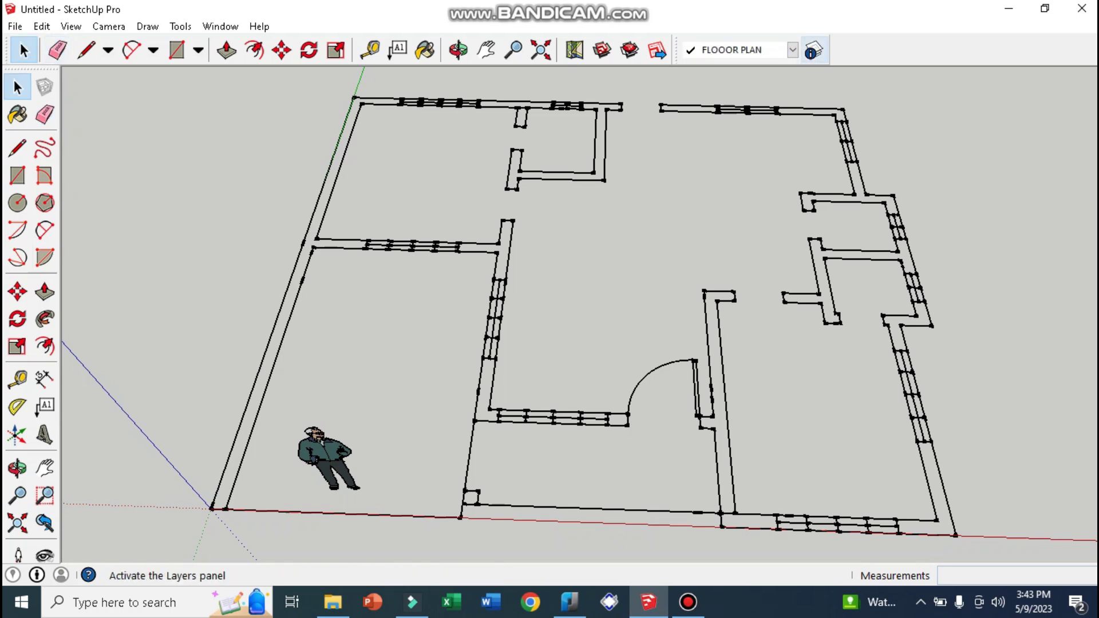
left_click(814, 51)
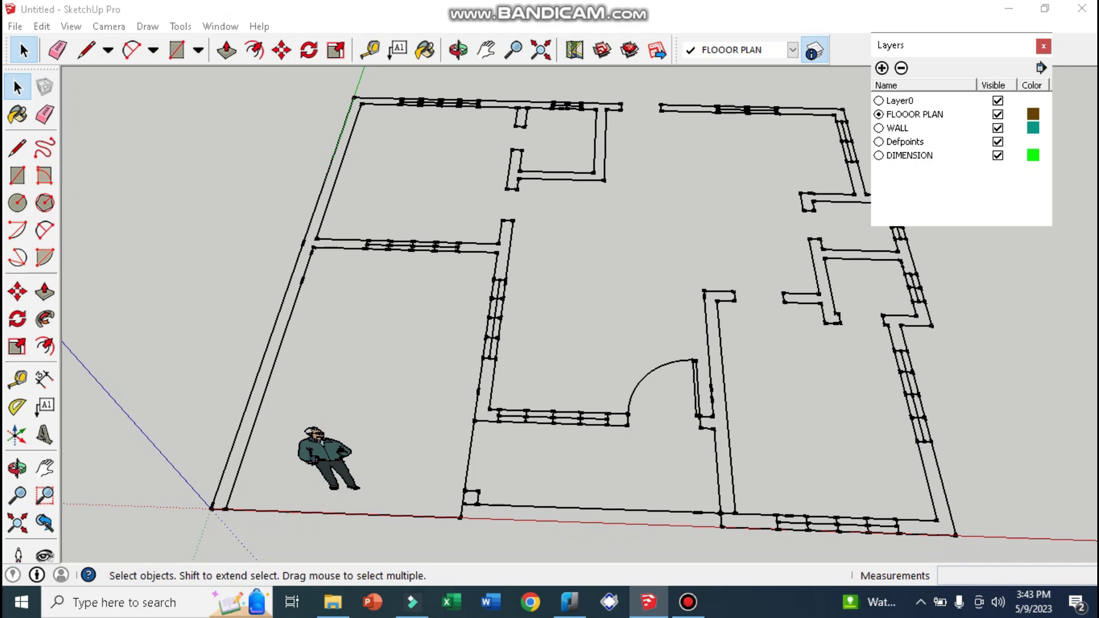
left_click(878, 128)
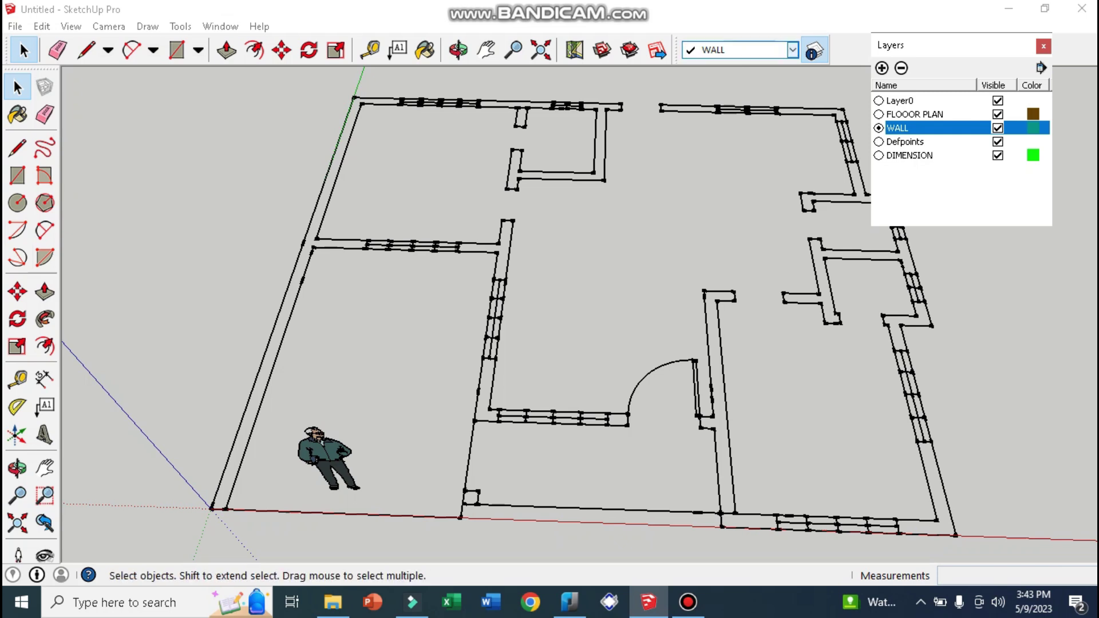
left_click(714, 51)
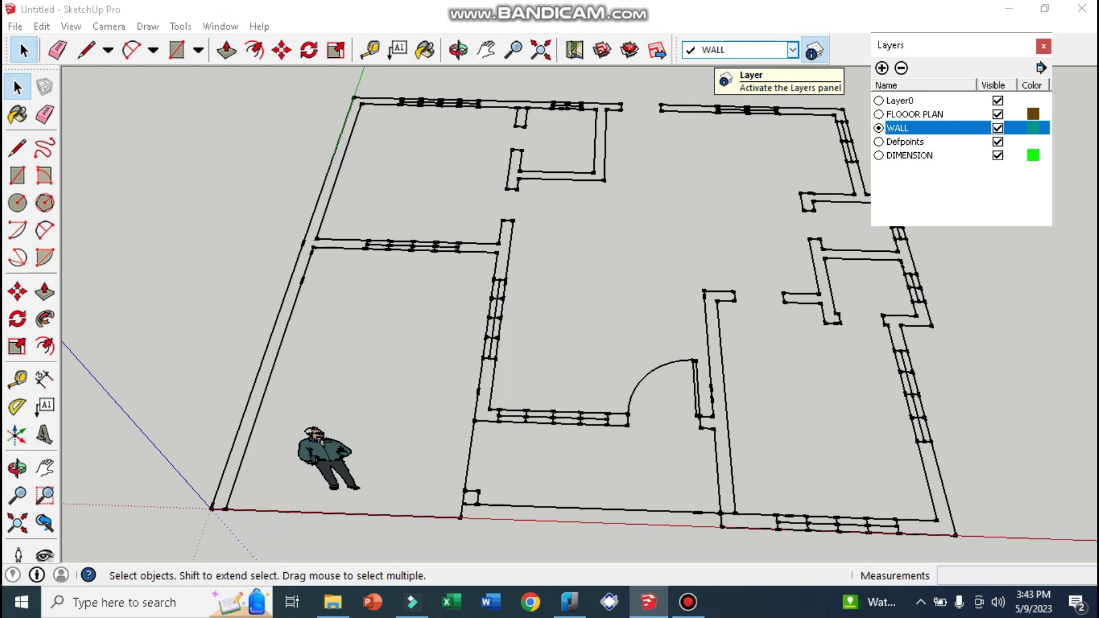
left_click(735, 55)
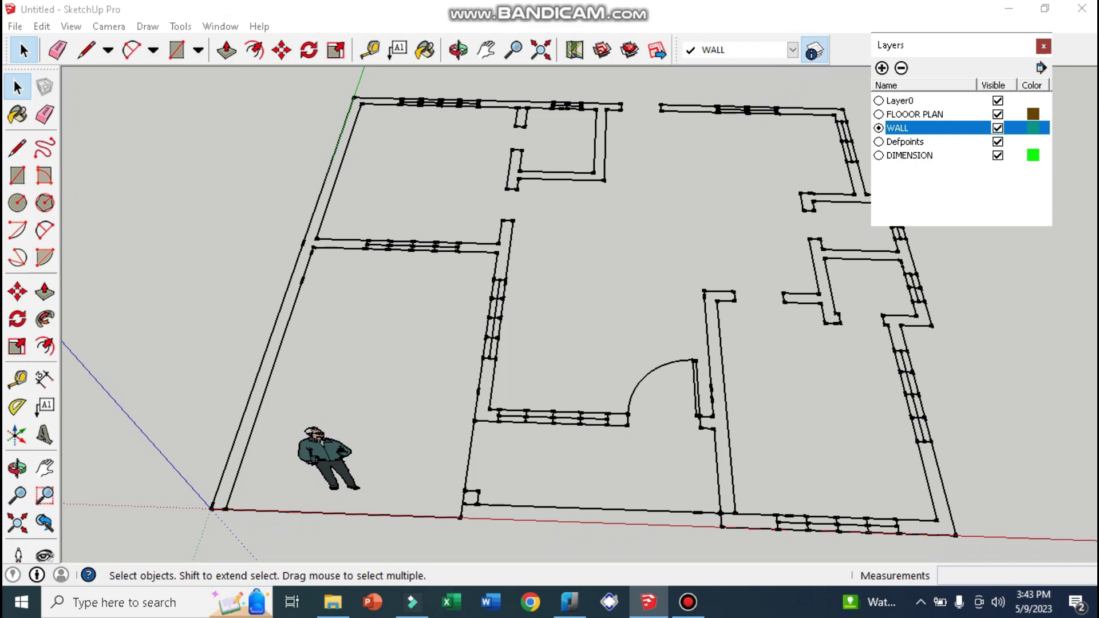
left_click(1043, 46)
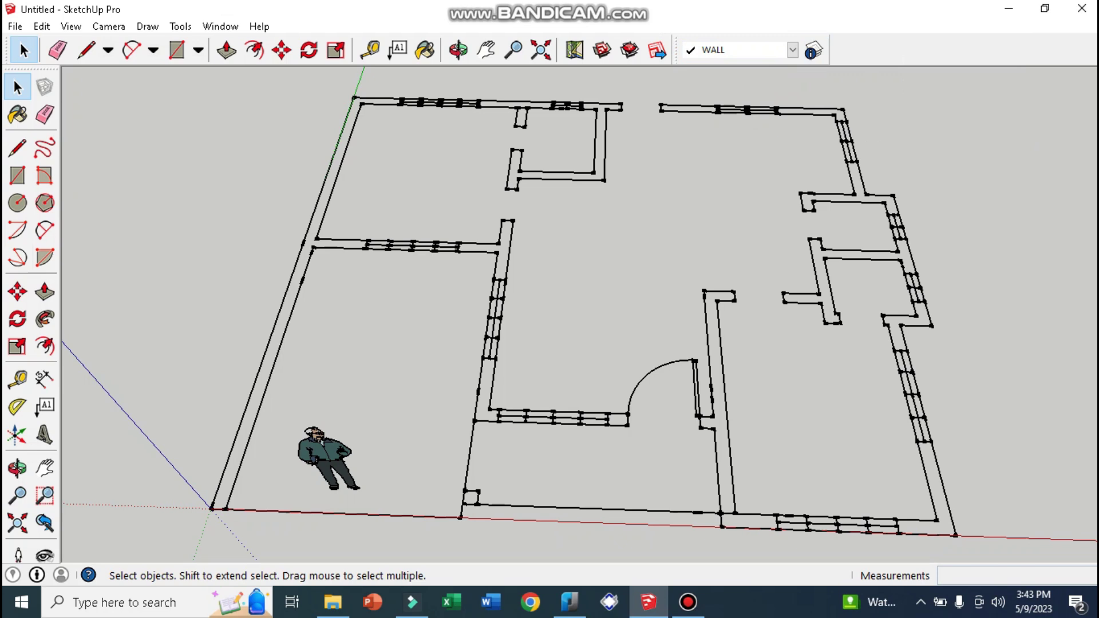
Step: Switch the camera to the Top standard view of the floor plan
left_click(109, 26)
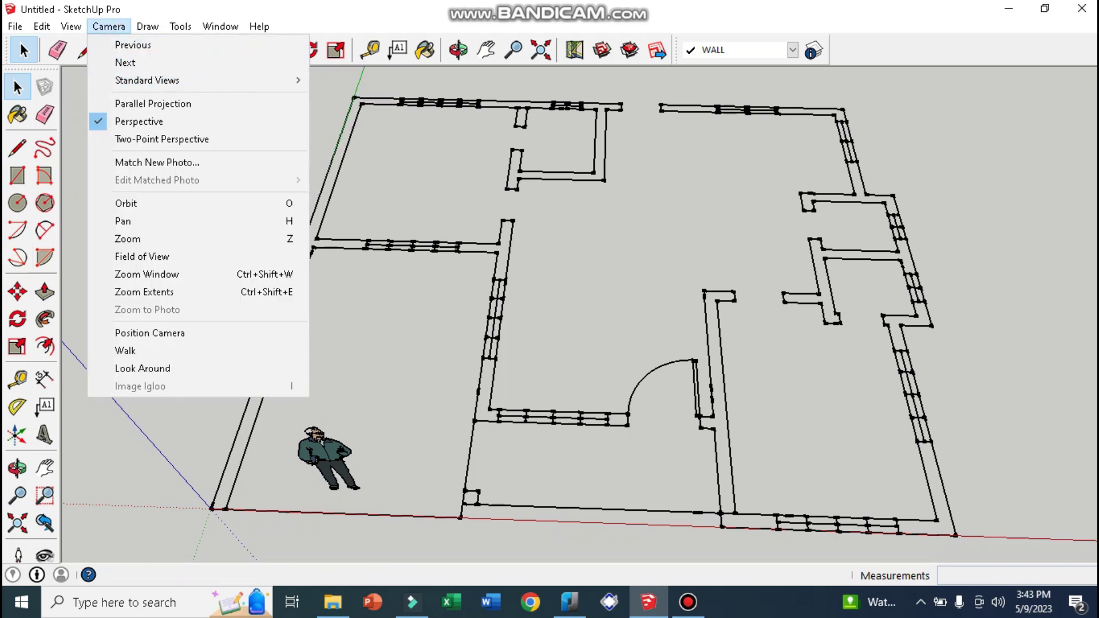
left_click(338, 80)
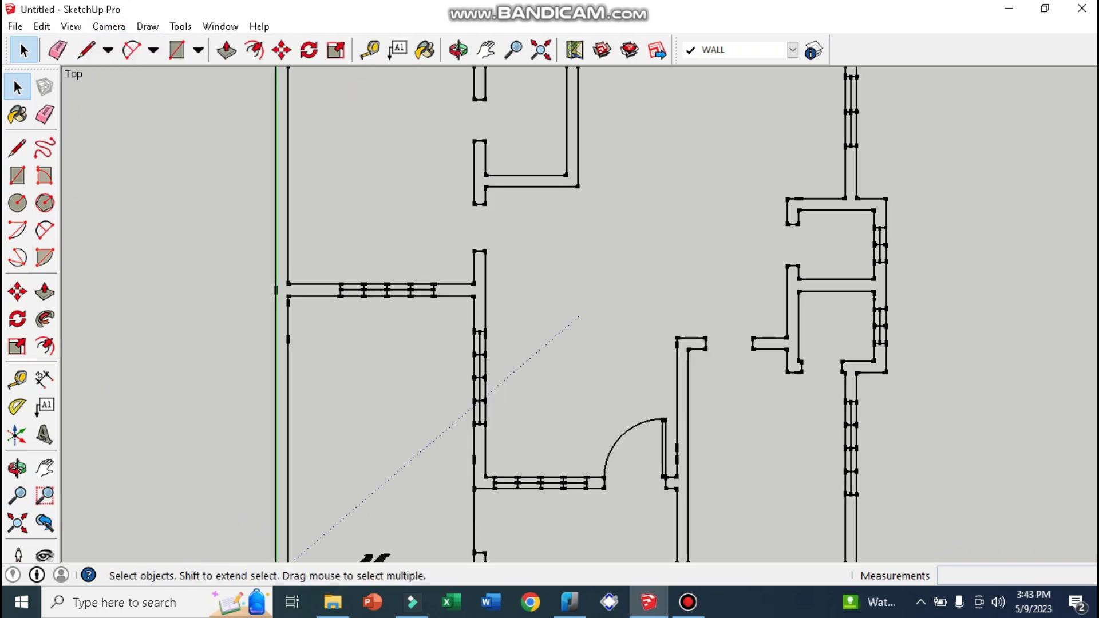
scroll(409, 325, "down", 1)
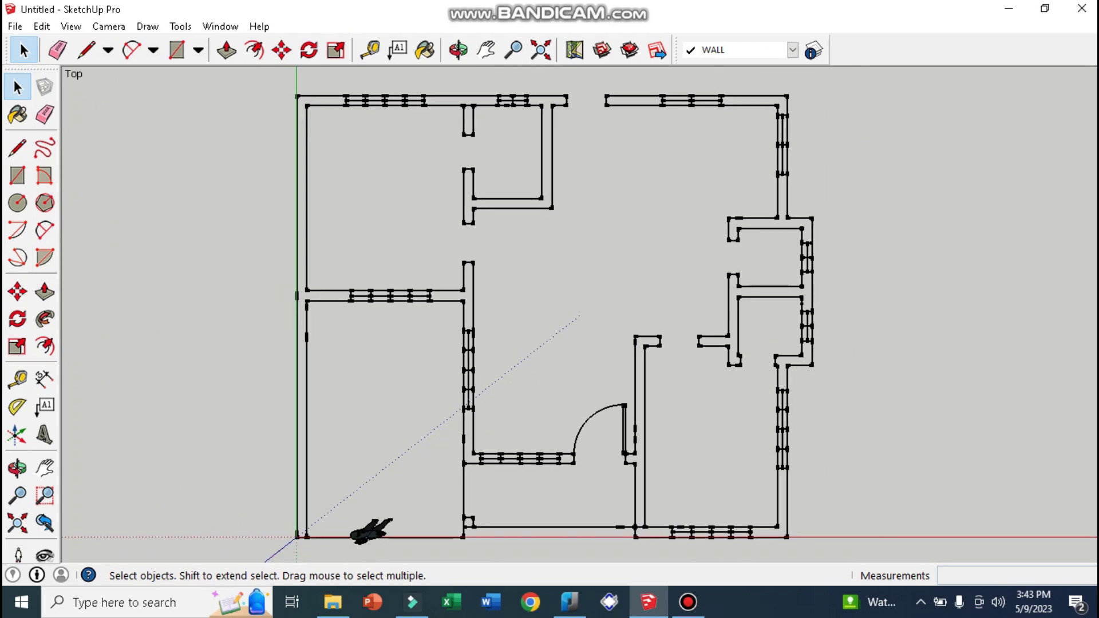
middle_click_drag(549, 343, 589, 254)
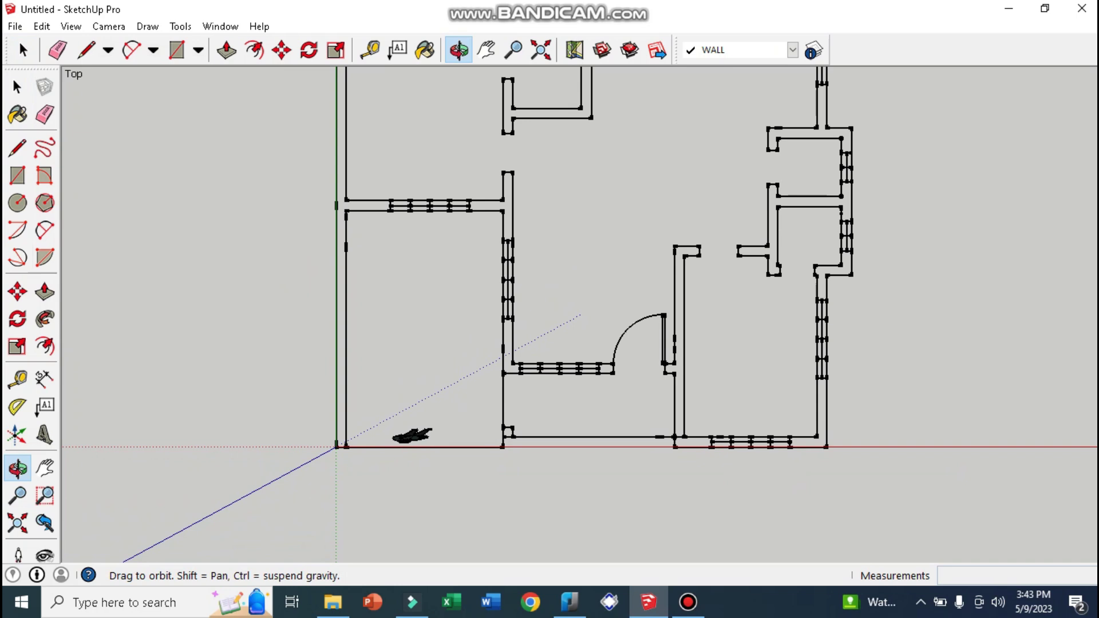
key("space")
scroll(450, 329, "up", 1)
scroll(500, 316, "down", 1)
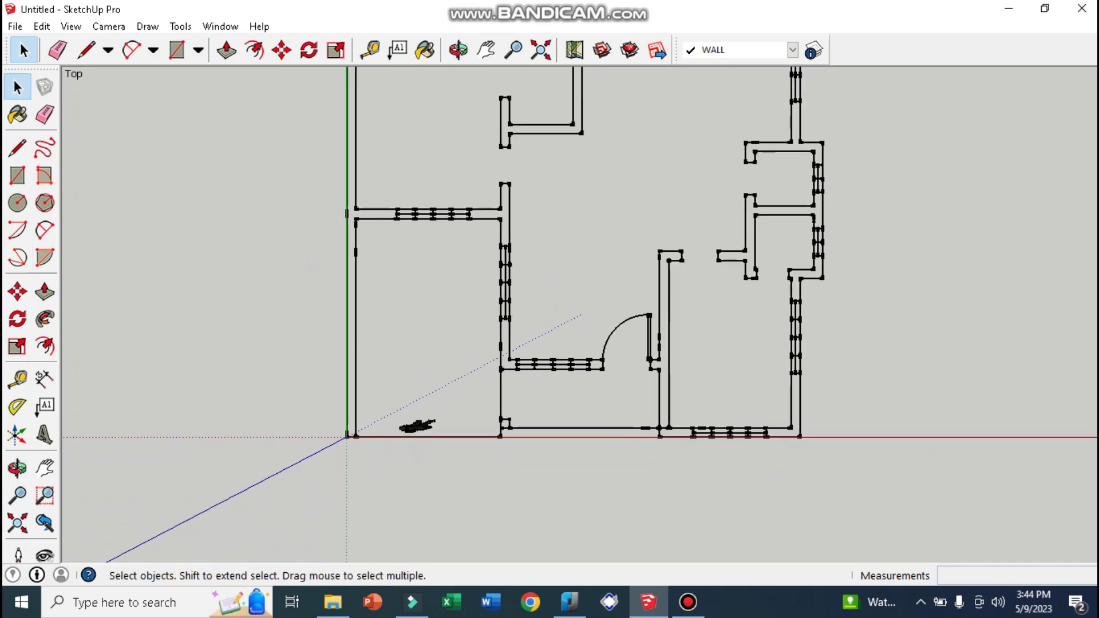
key("o")
left_click_drag(550, 309, 641, 327)
key("space")
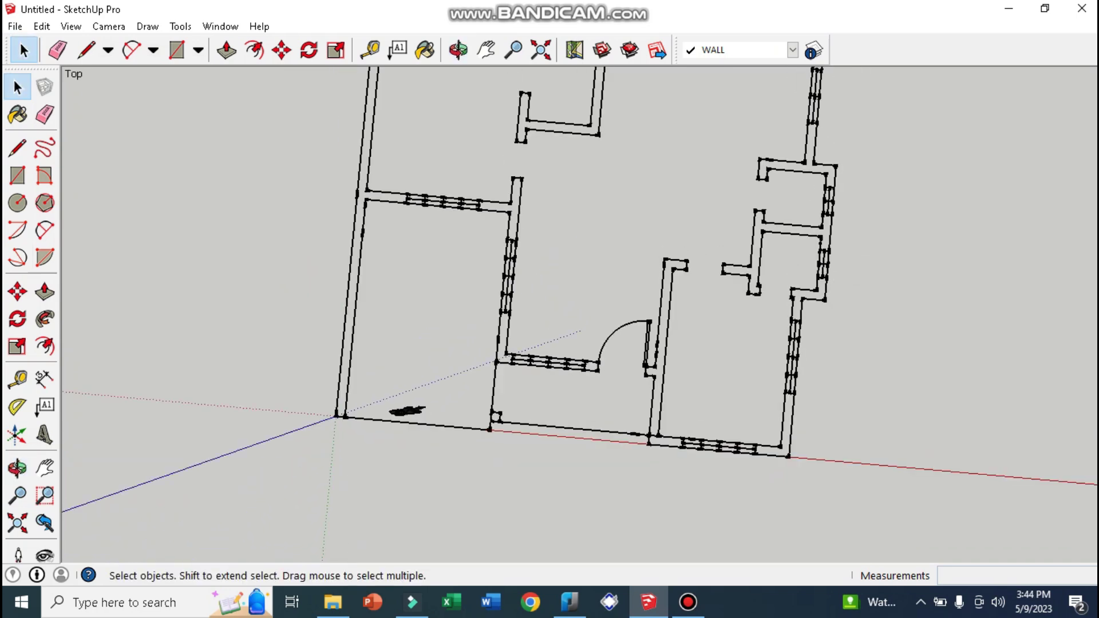
left_click(109, 27)
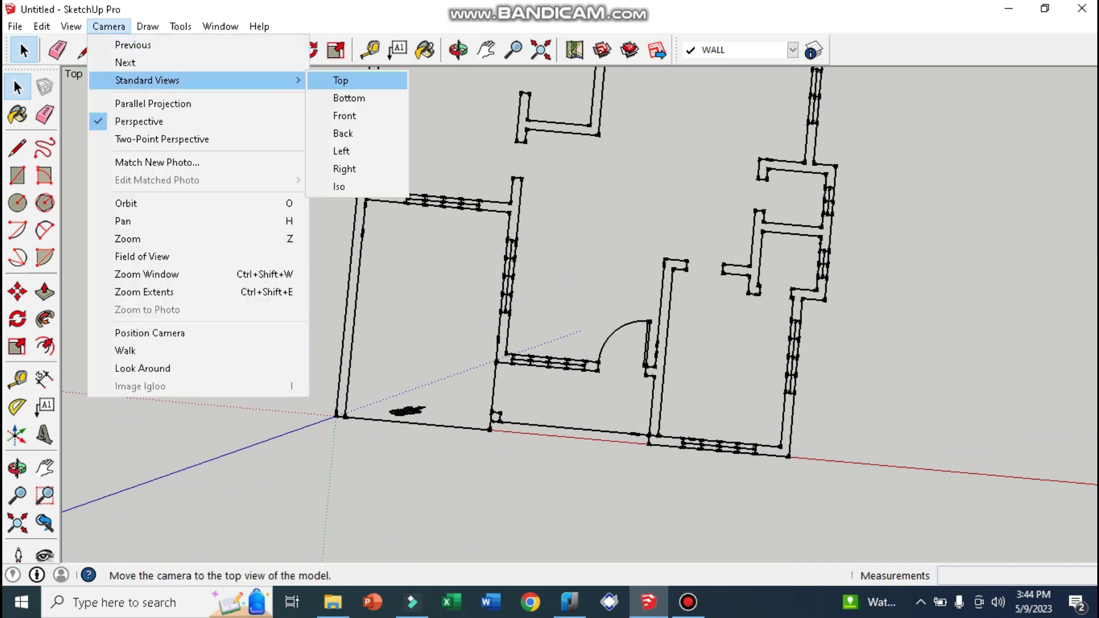
left_click(339, 78)
middle_click_drag(415, 307, 446, 505)
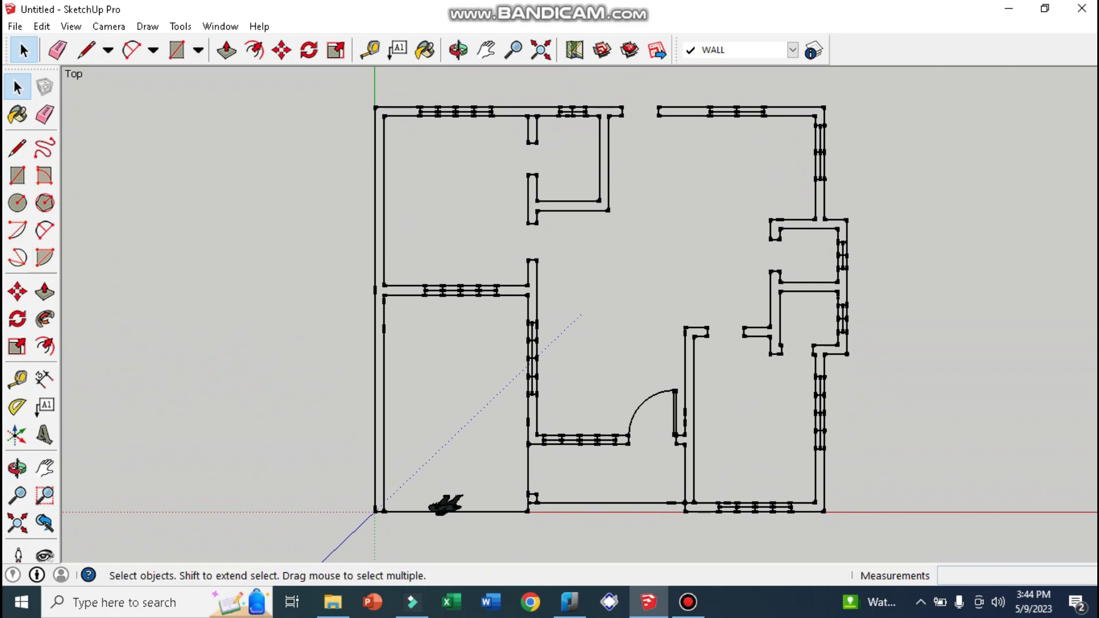
key("r")
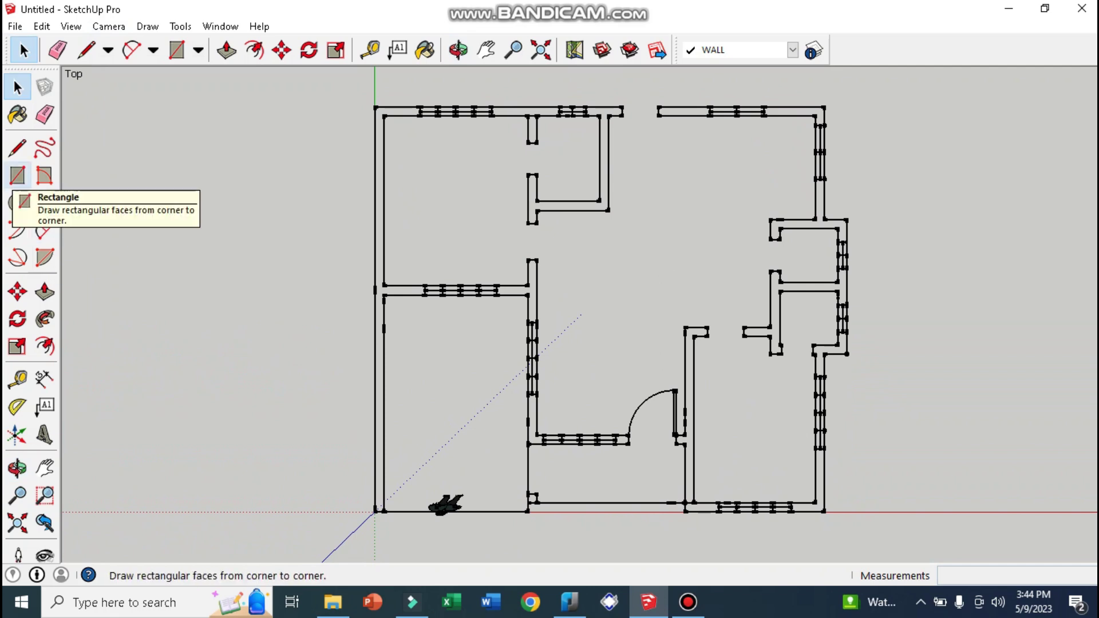
Step: Trace the left outer wall, top outer wall and 600×200 stub as filled rectangles
key("space")
scroll(253, 193, "up", 1)
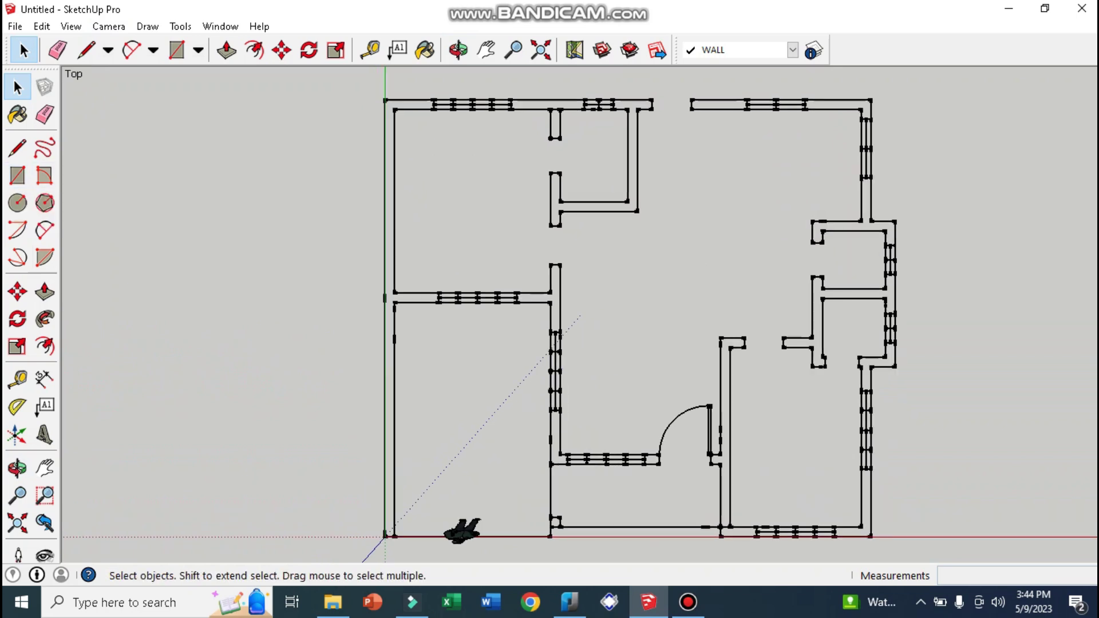
key("r")
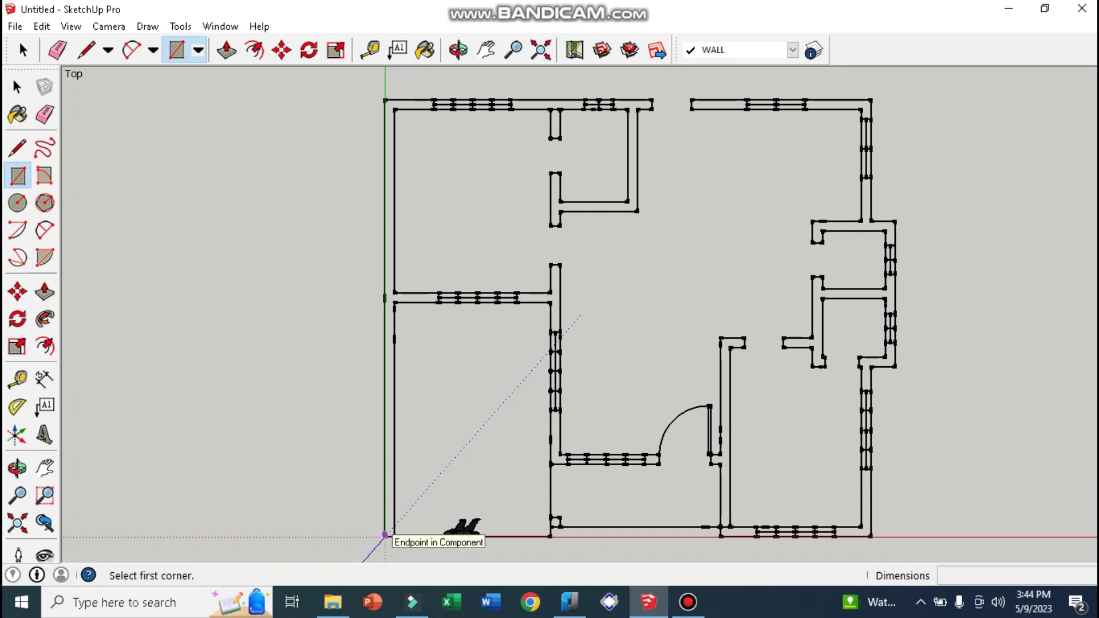
left_click(384, 534)
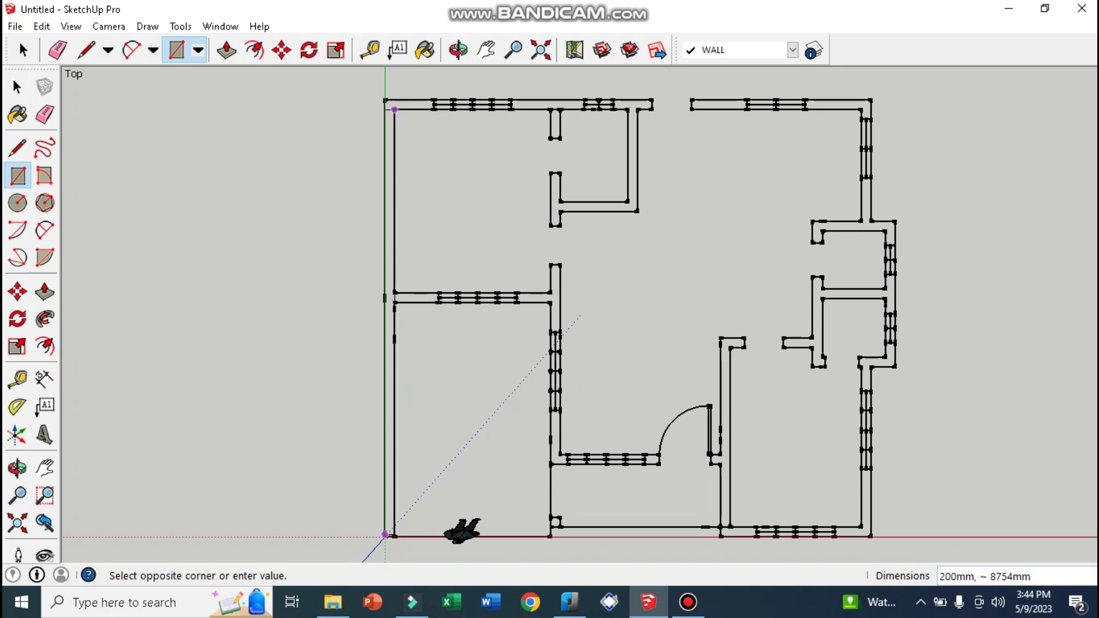
left_click(394, 108)
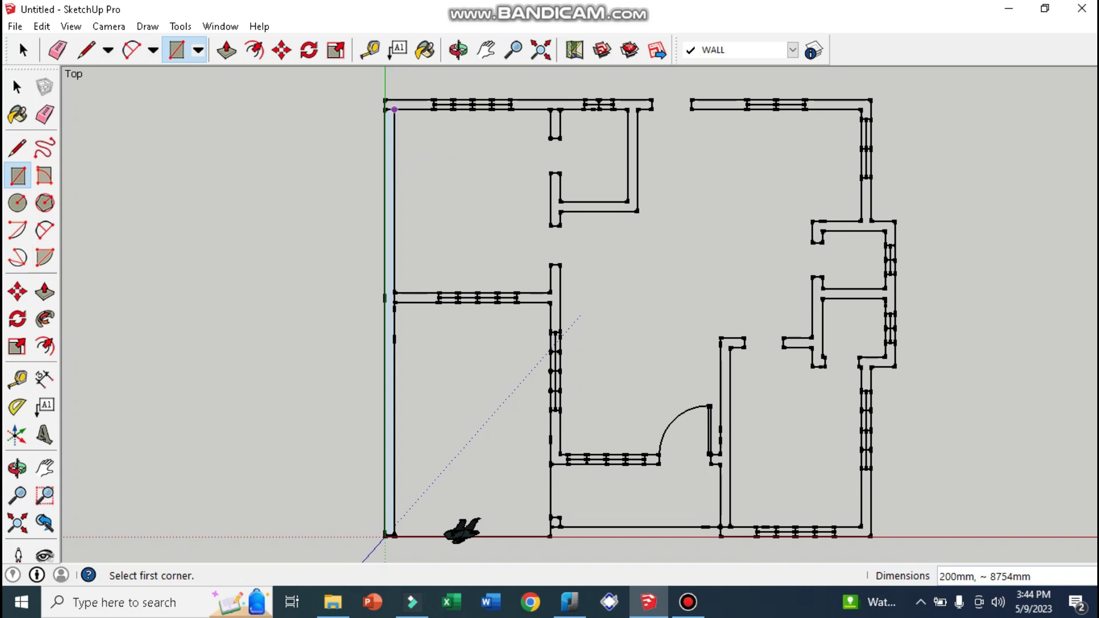
left_click(384, 100)
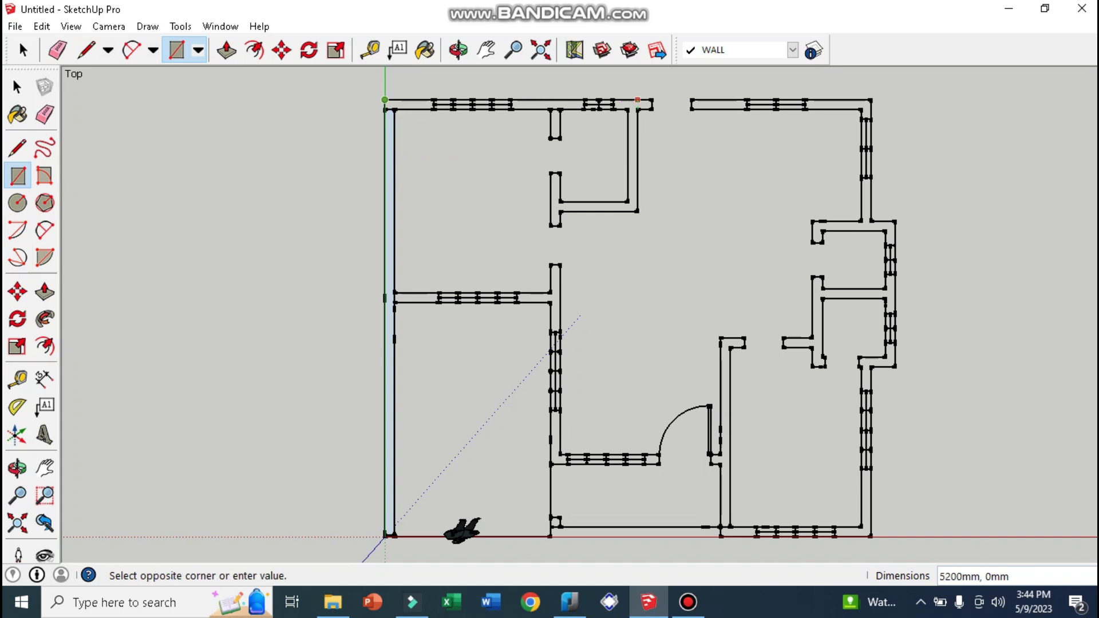
left_click(651, 109)
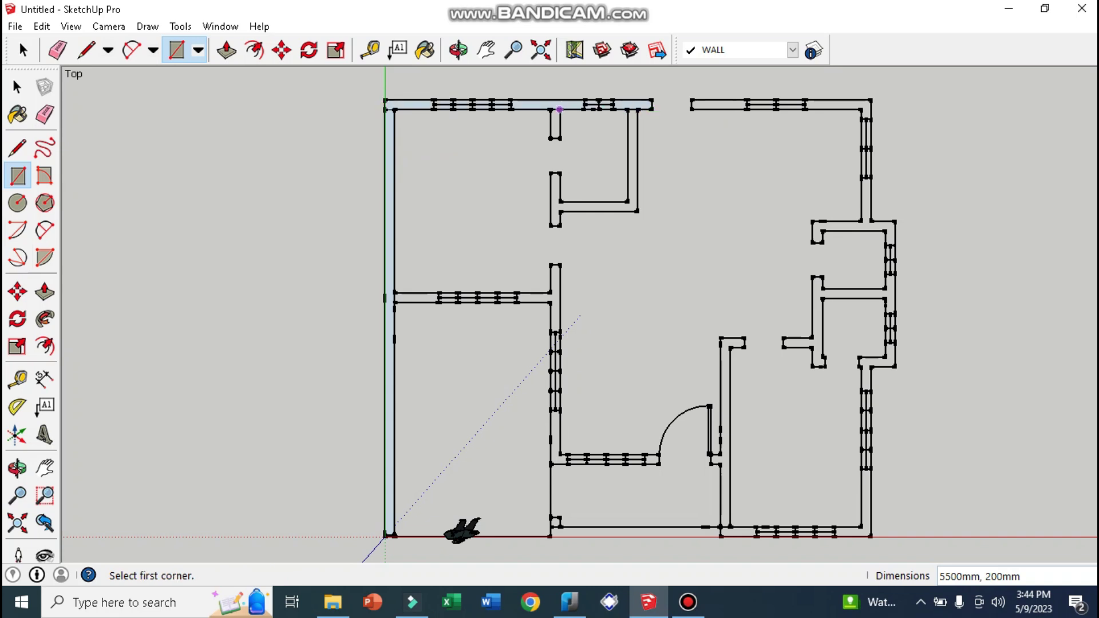
left_click(559, 109)
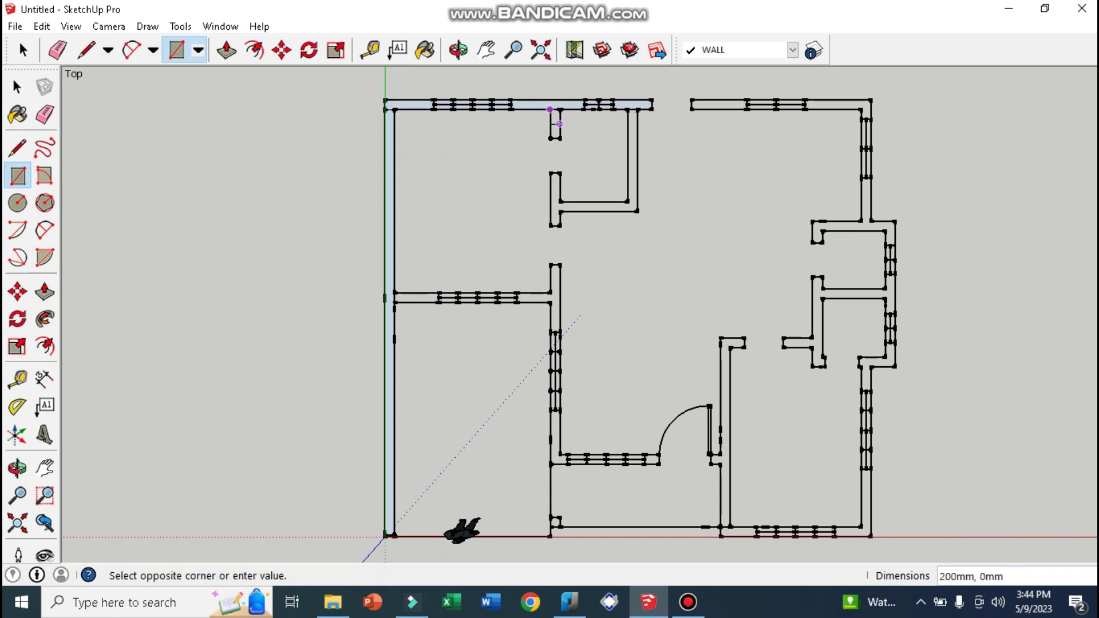
left_click(549, 138)
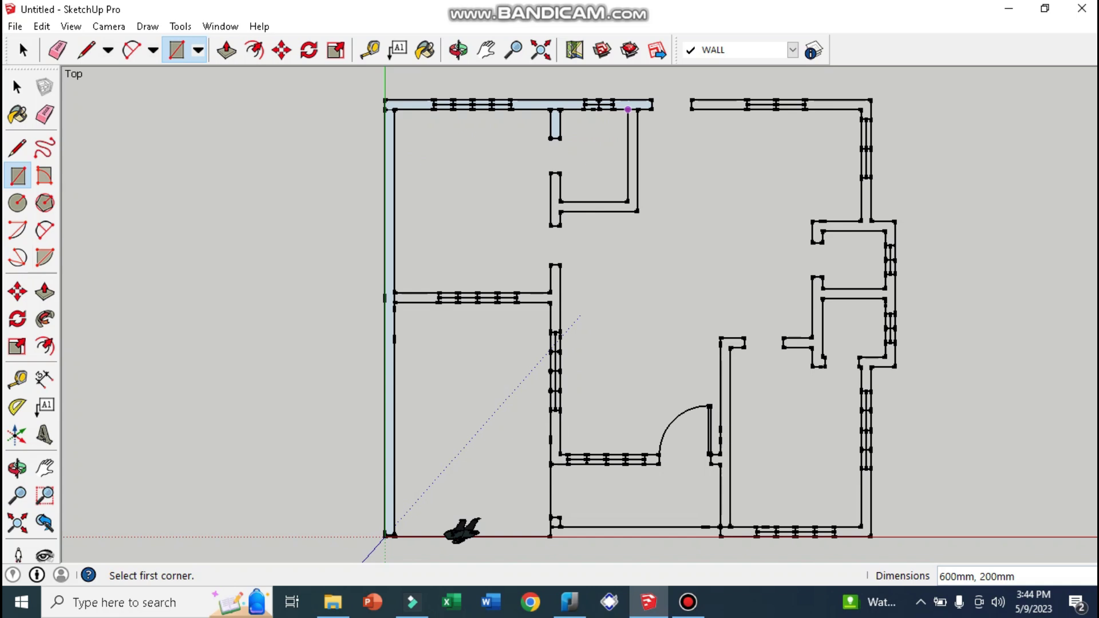
left_click(628, 109)
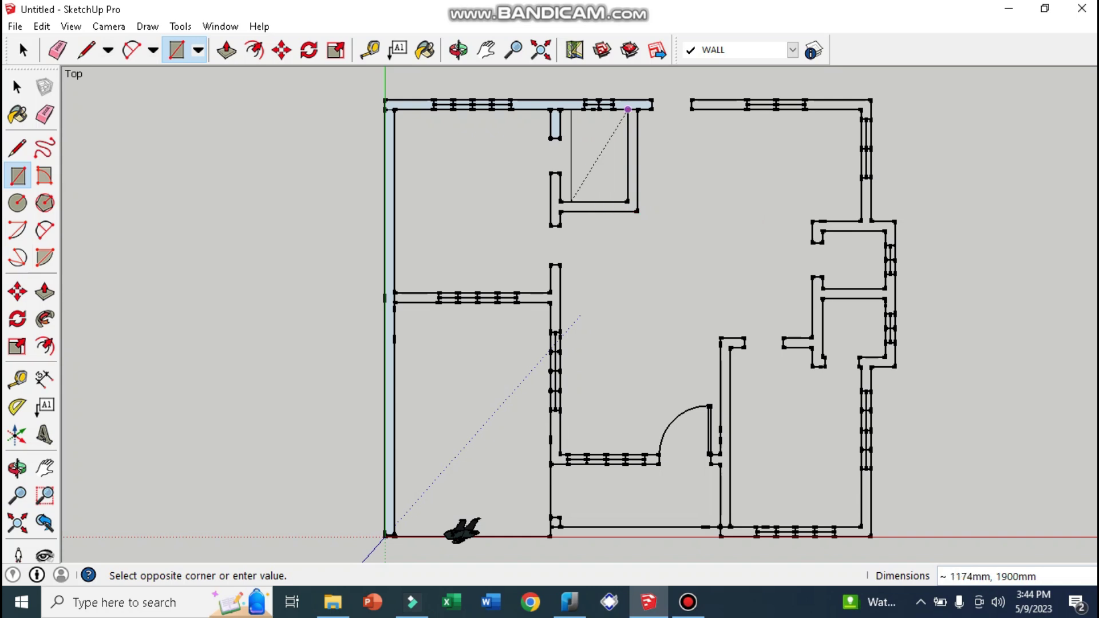
key("Escape")
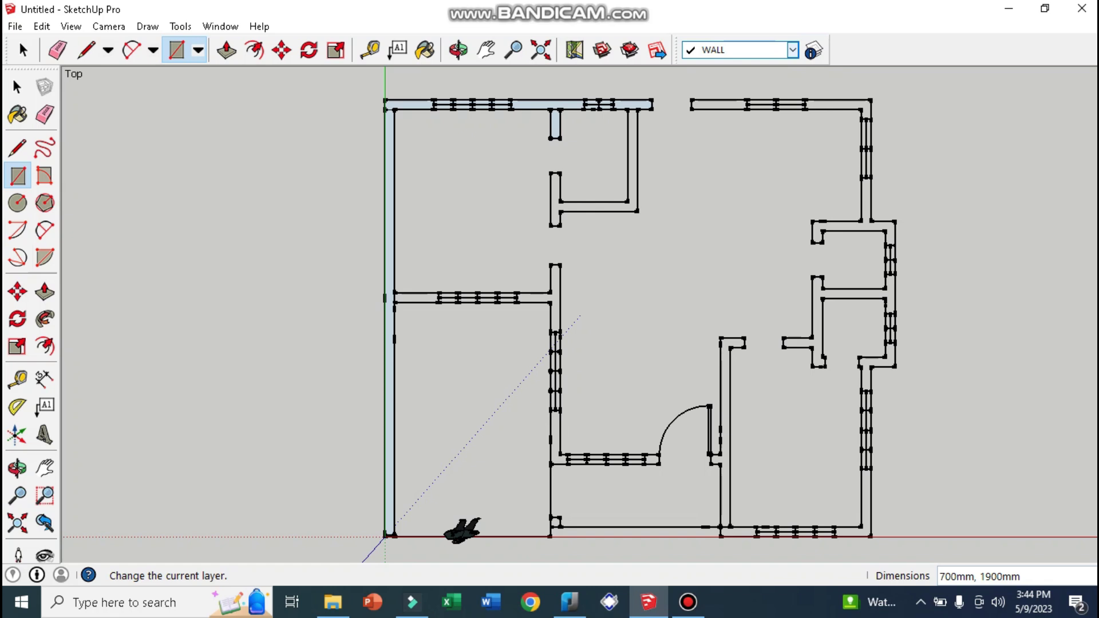
left_click(791, 50)
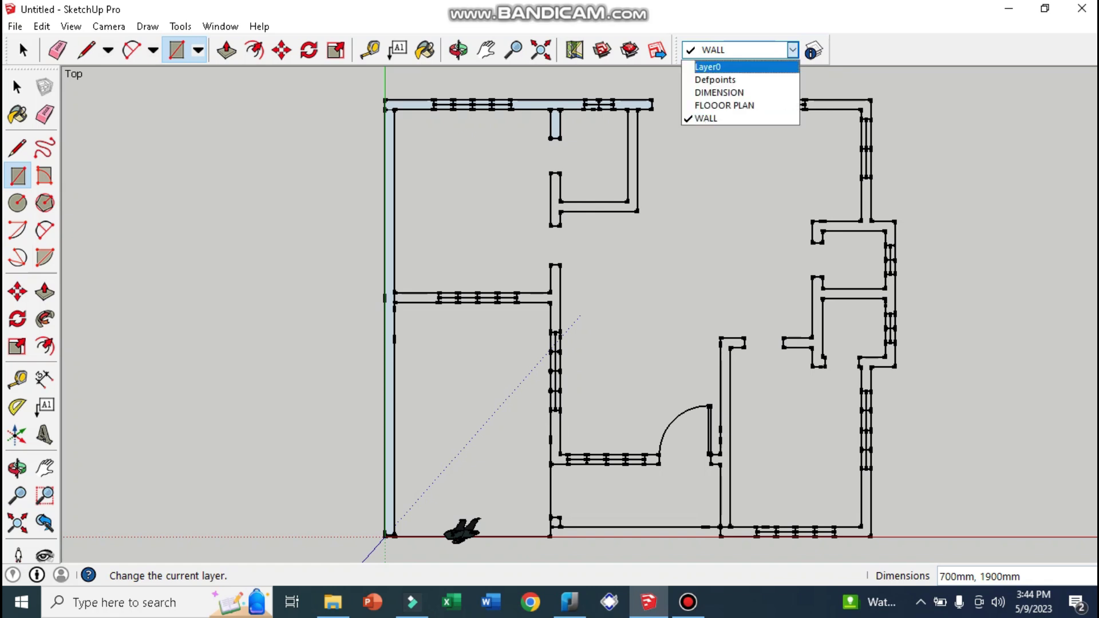
left_click(812, 50)
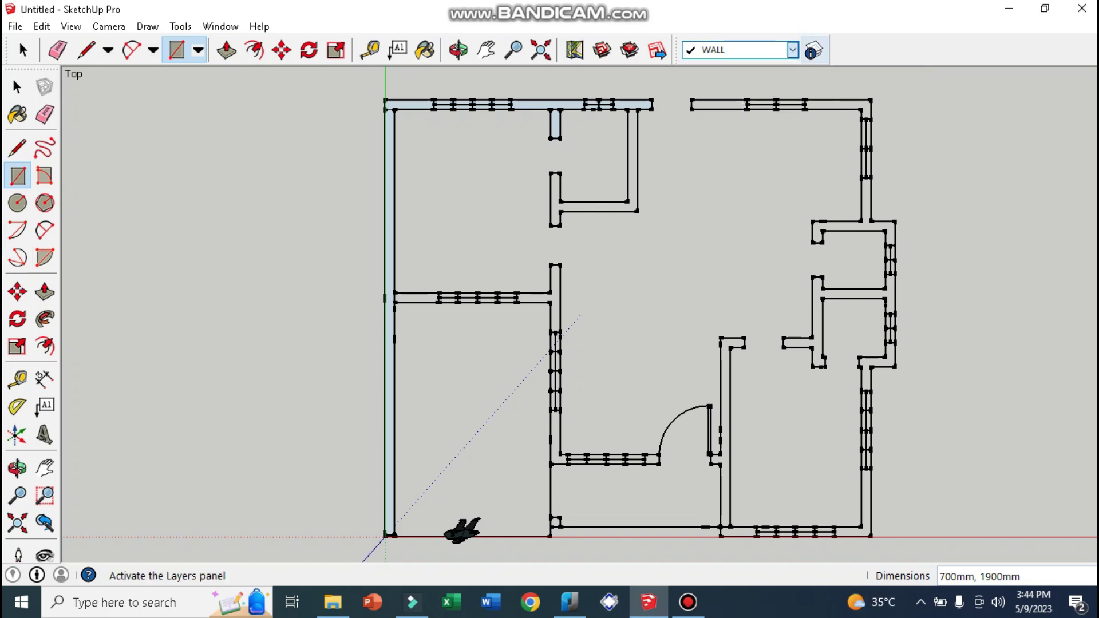
left_click(812, 49)
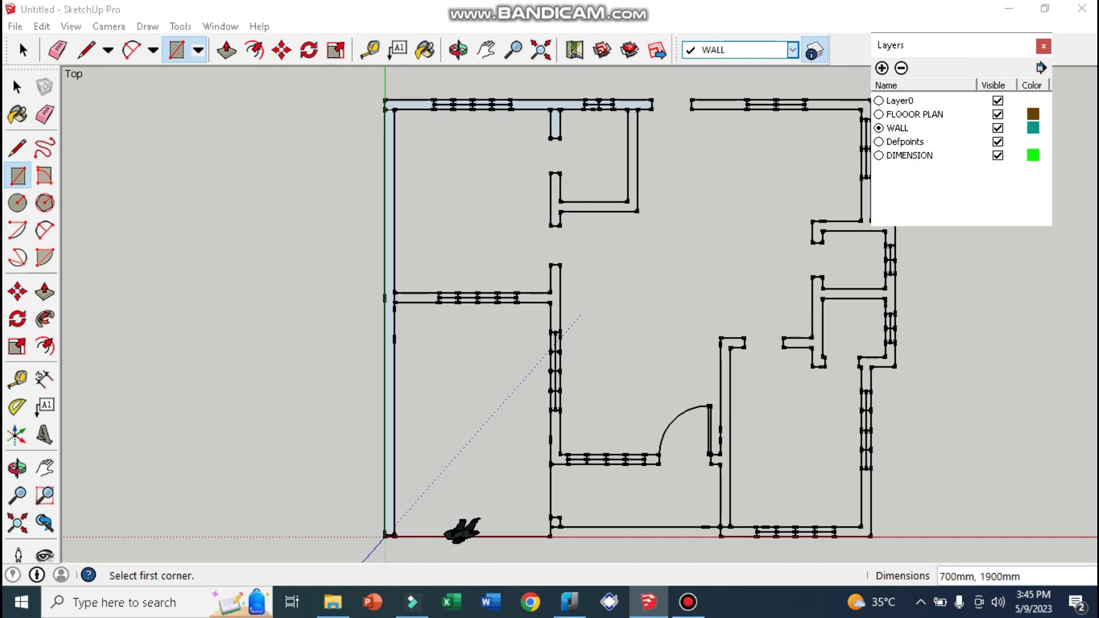
left_click(915, 114)
left_click(997, 114)
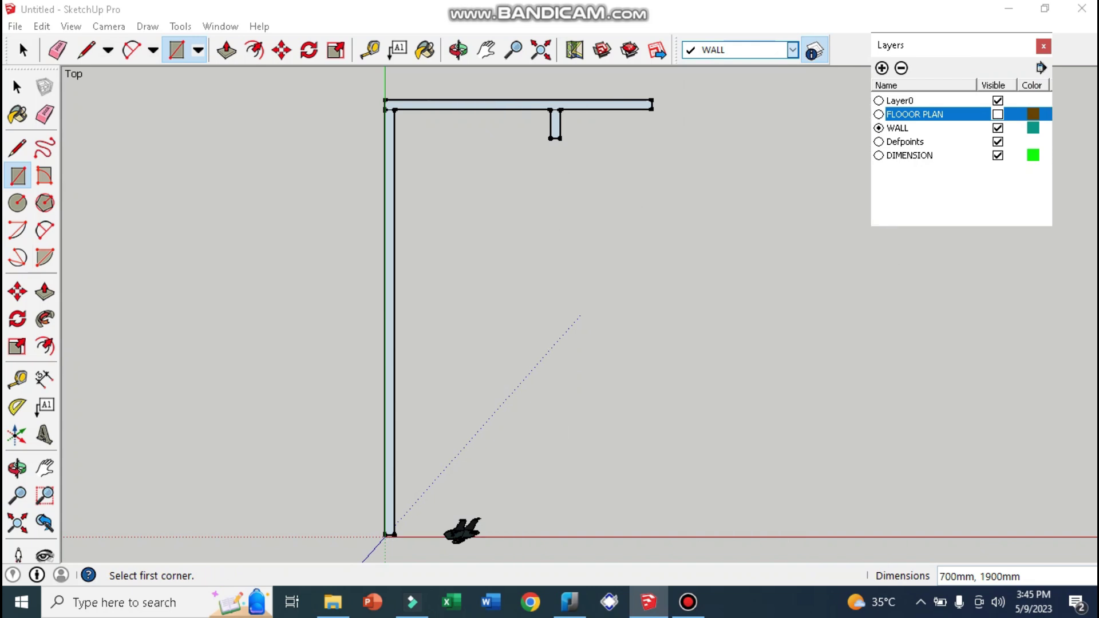
left_click(998, 114)
left_click(997, 114)
left_click(997, 114)
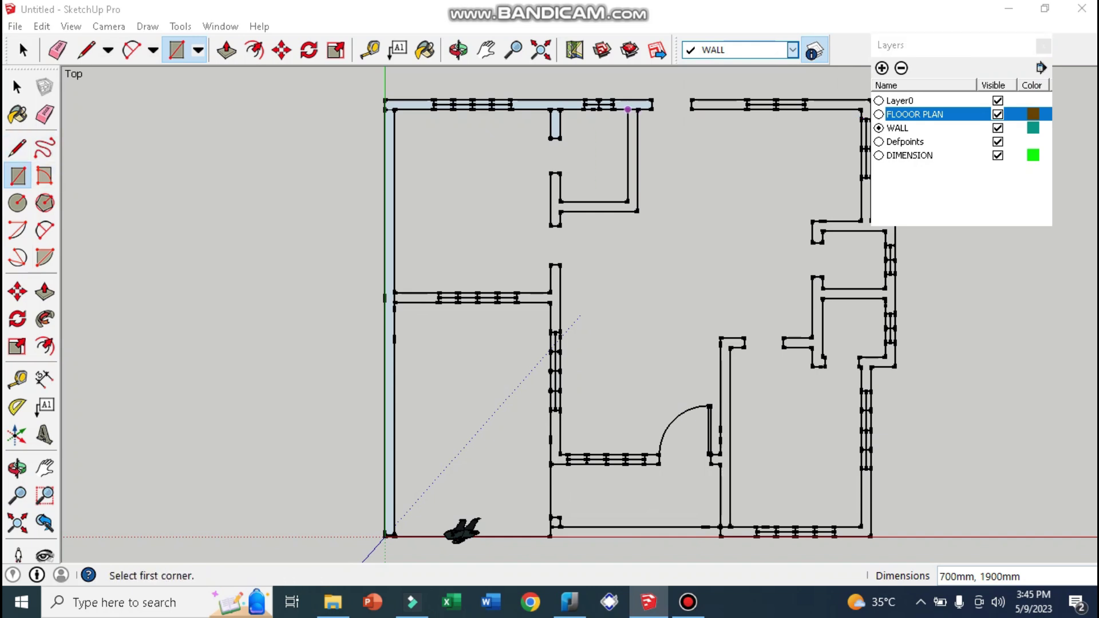
Step: Trace rectangles over the inner walls, middle horizontal wall, corner column and lower-right wall
left_click(628, 109)
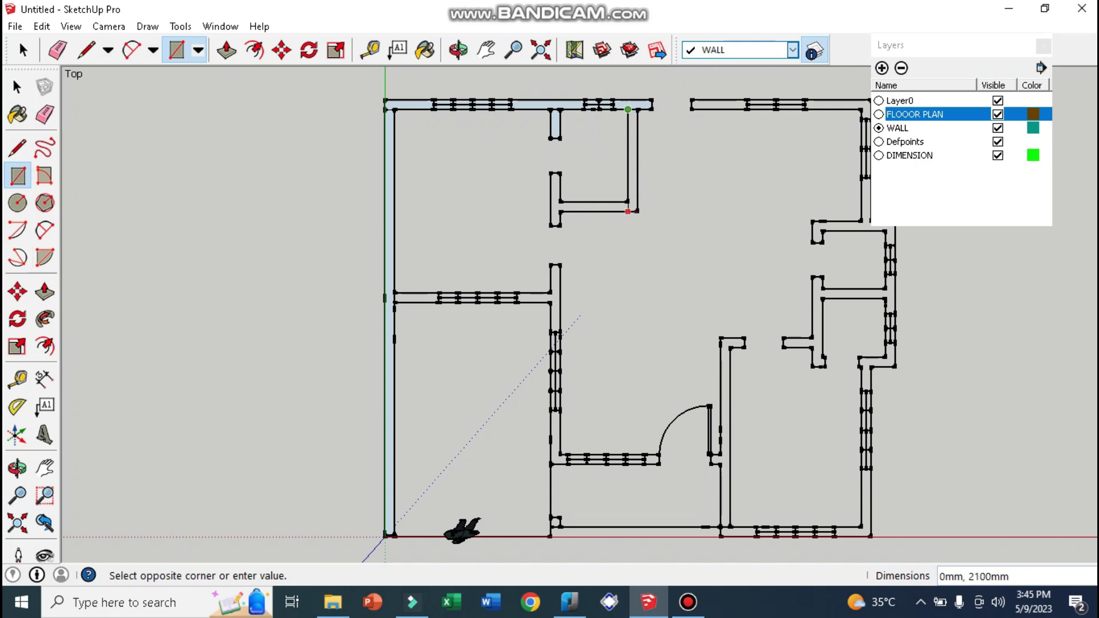
left_click(637, 211)
left_click(628, 211)
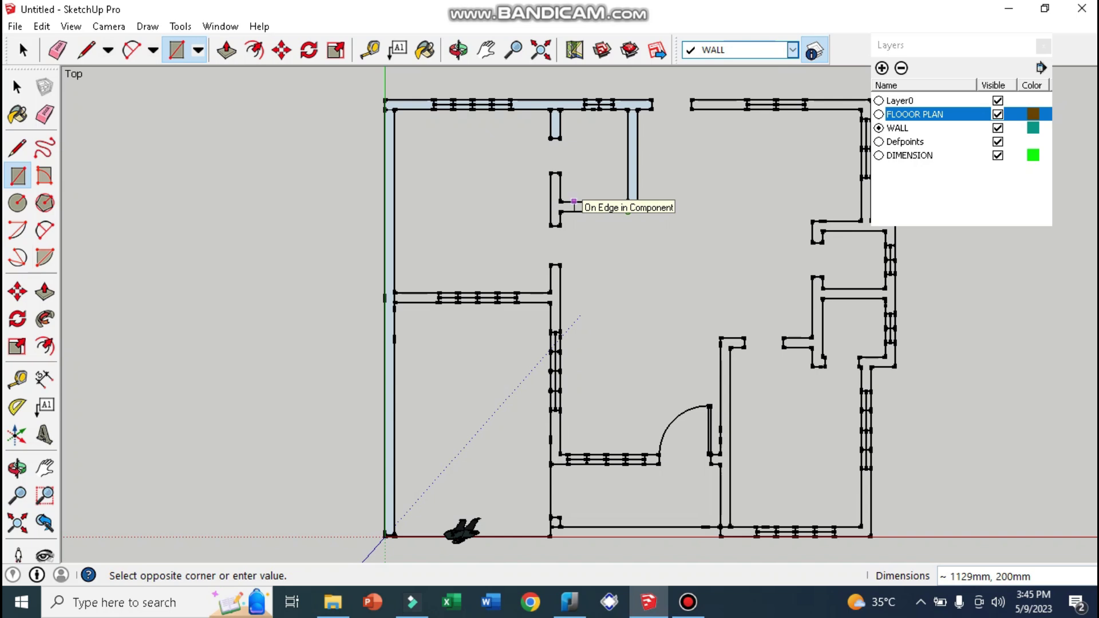
left_click(627, 211)
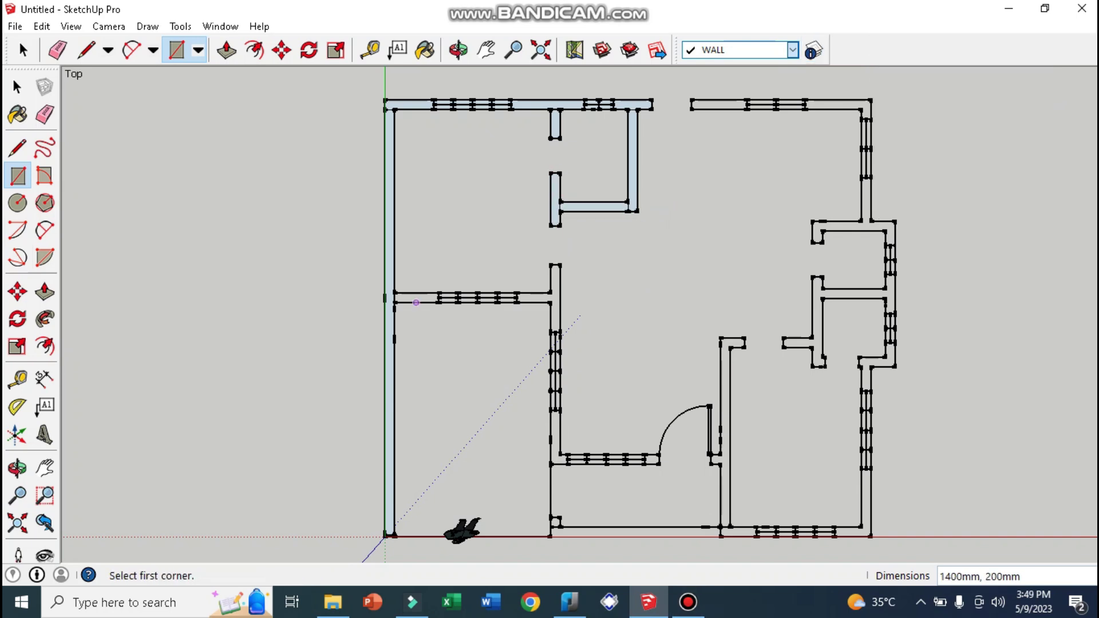
left_click(393, 302)
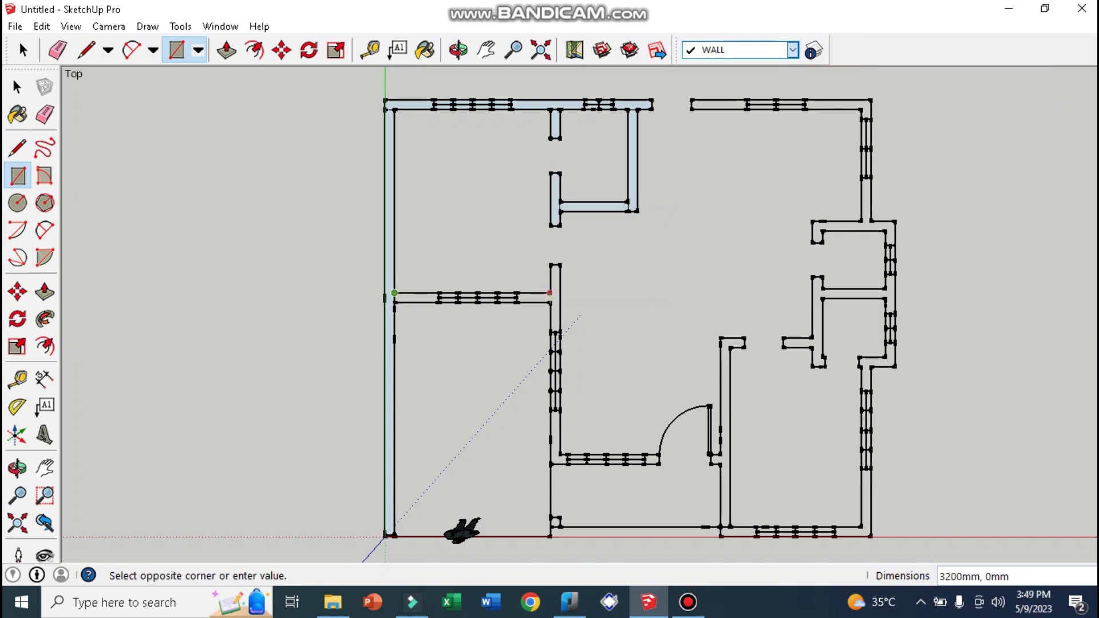
left_click(551, 292)
left_click(559, 454)
left_click(719, 337)
left_click(729, 527)
left_click(719, 527)
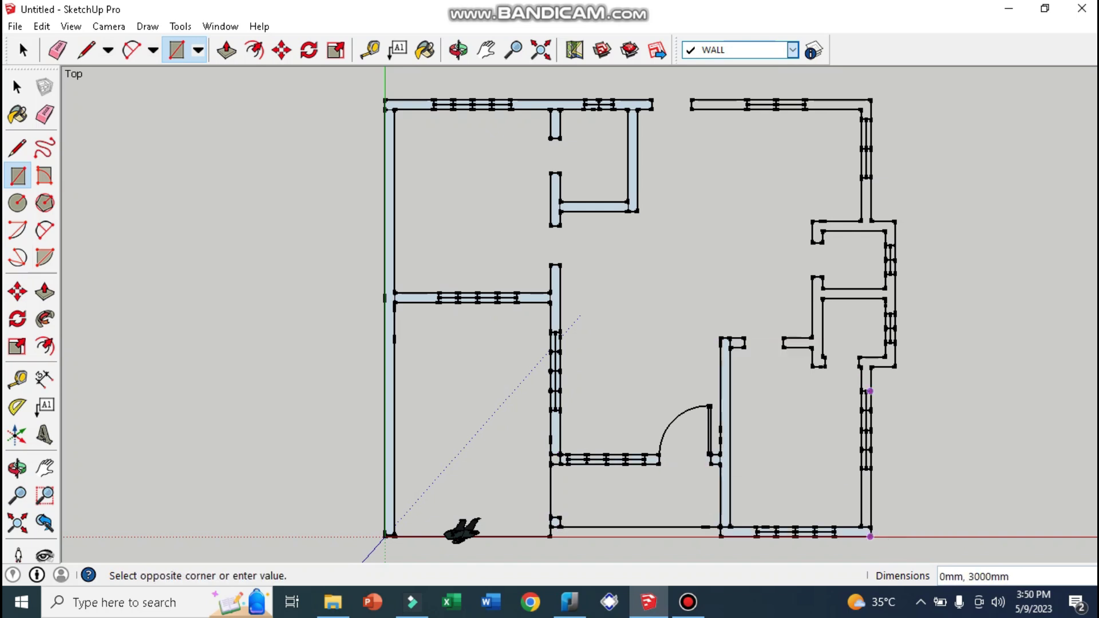
Step: Trace rectangles over the wall strips of the right-side rooms
scroll(857, 365, "up", 1)
left_click(859, 353)
left_click(906, 366)
left_click(795, 171)
left_click(907, 183)
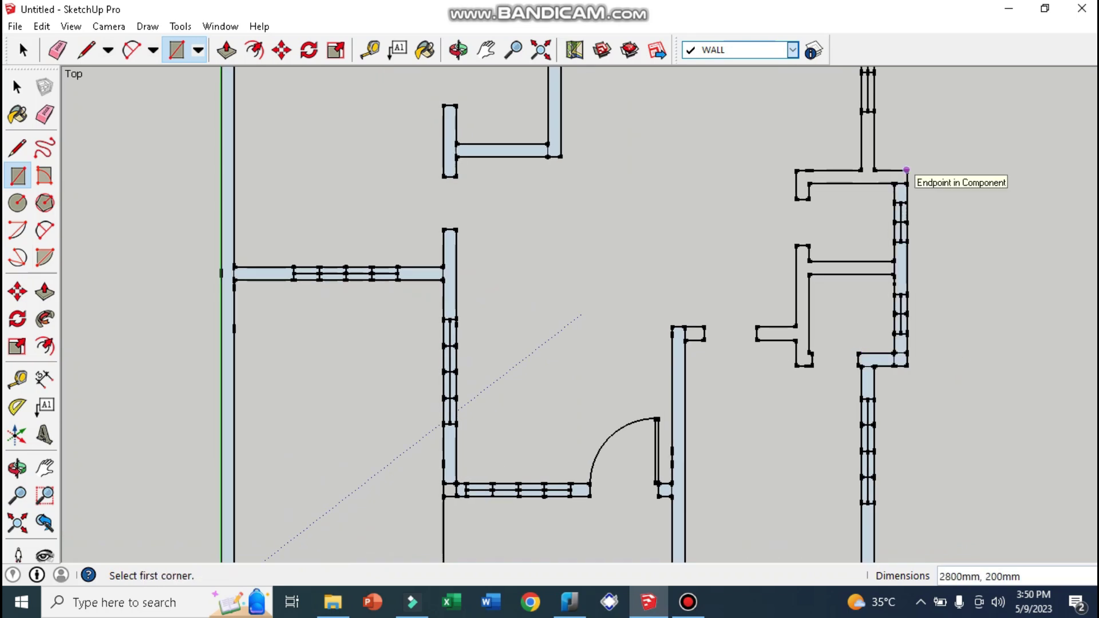
left_click(907, 354)
left_click(795, 367)
left_click(808, 261)
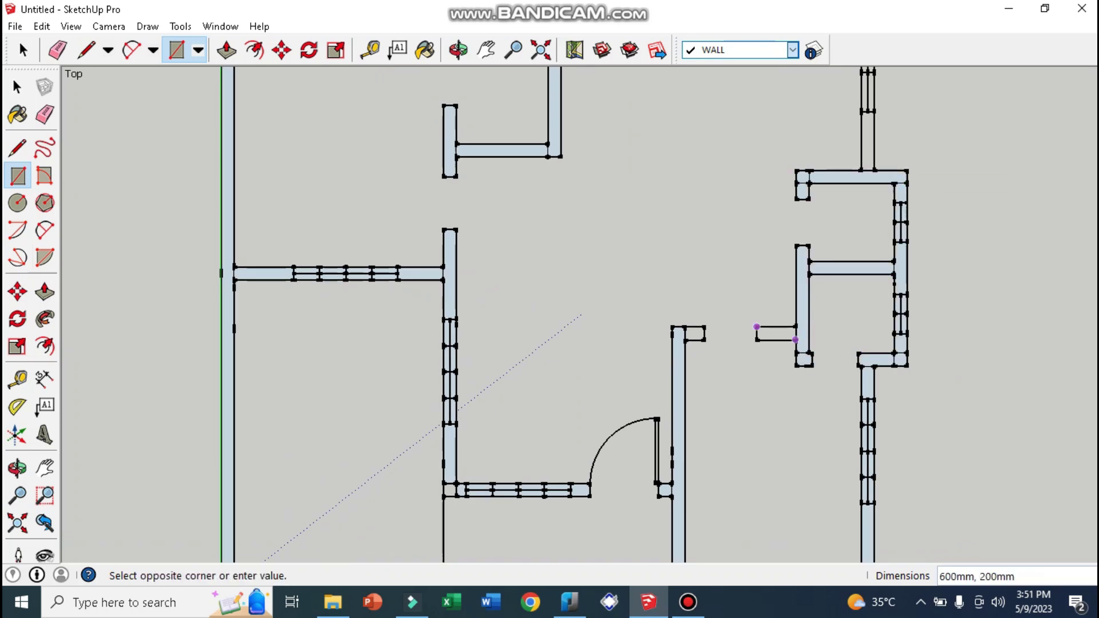
left_click(893, 274)
scroll(698, 337, "down", 1)
left_click(811, 119)
Step: Hide the FLOOOR PLAN layer so only the traced wall faces show
left_click(792, 51)
left_click(814, 51)
left_click(997, 113)
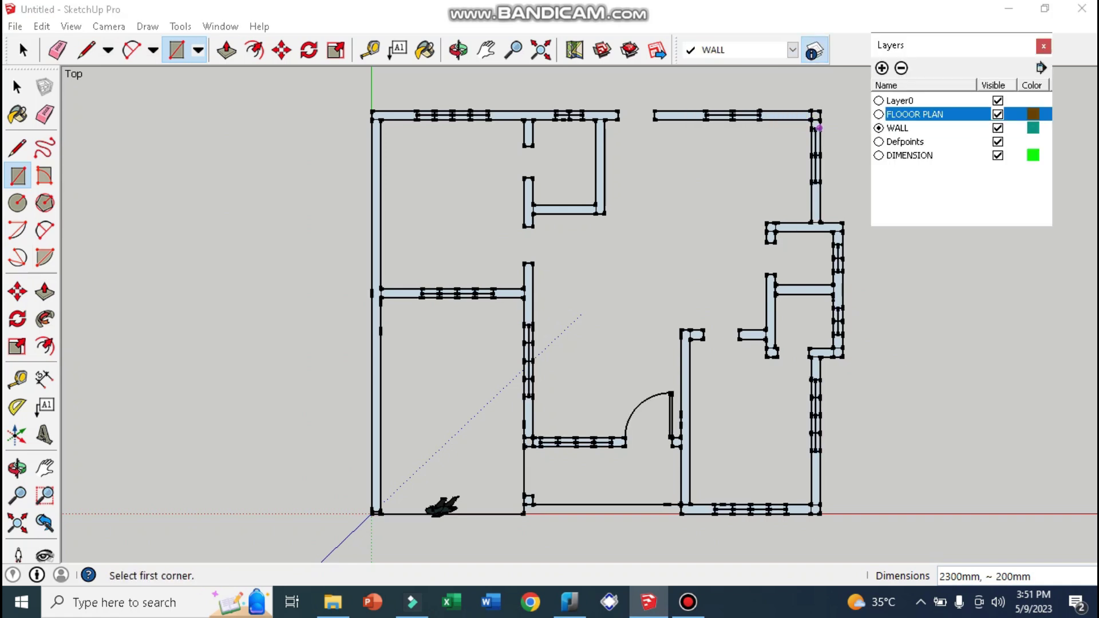
scroll(467, 171, "up", 2)
key("e")
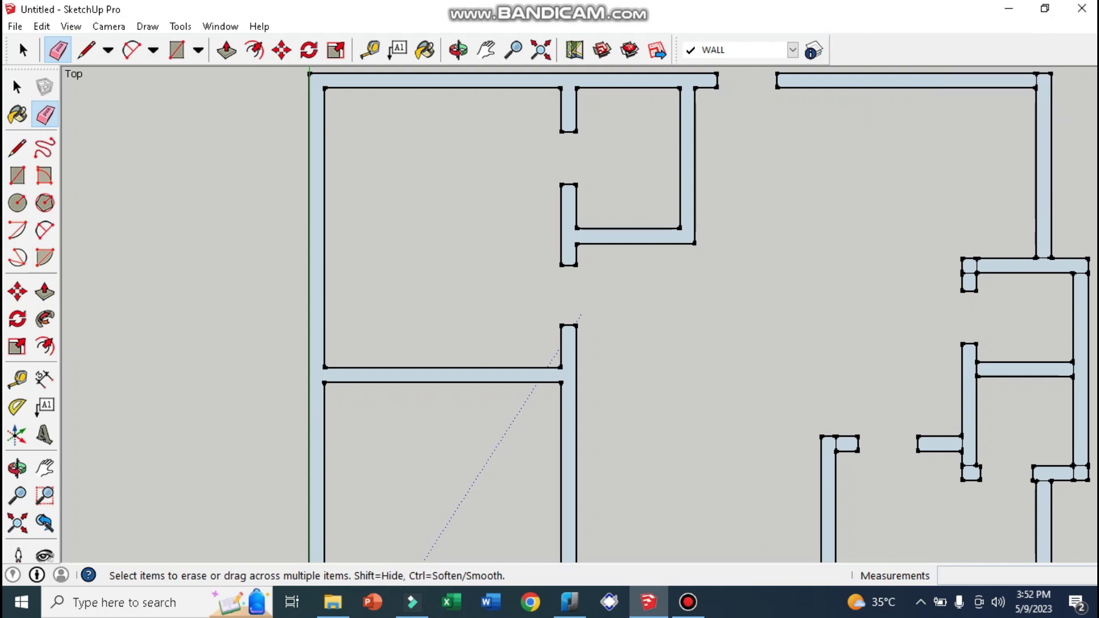
Step: Zoom around the traced plan, starting then cancelling a rectangle at a wall corner for the Eraser
scroll(534, 478, "down", 3)
scroll(465, 518, "up", 2)
scroll(901, 524, "up", 1)
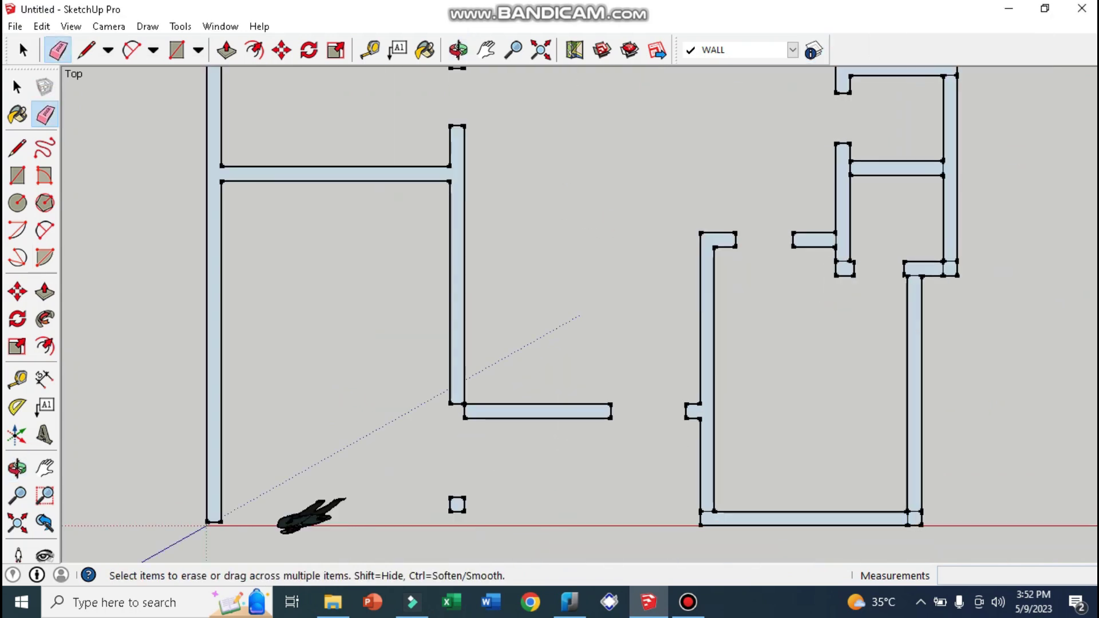
key("r")
left_click(449, 404)
key("e")
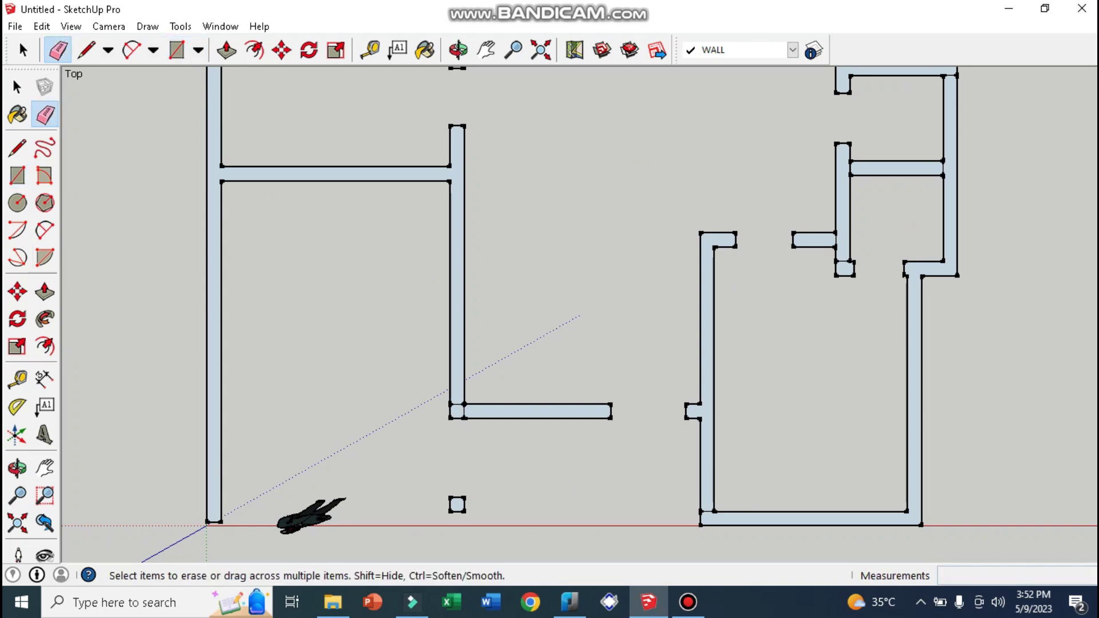
scroll(833, 501, "down", 1)
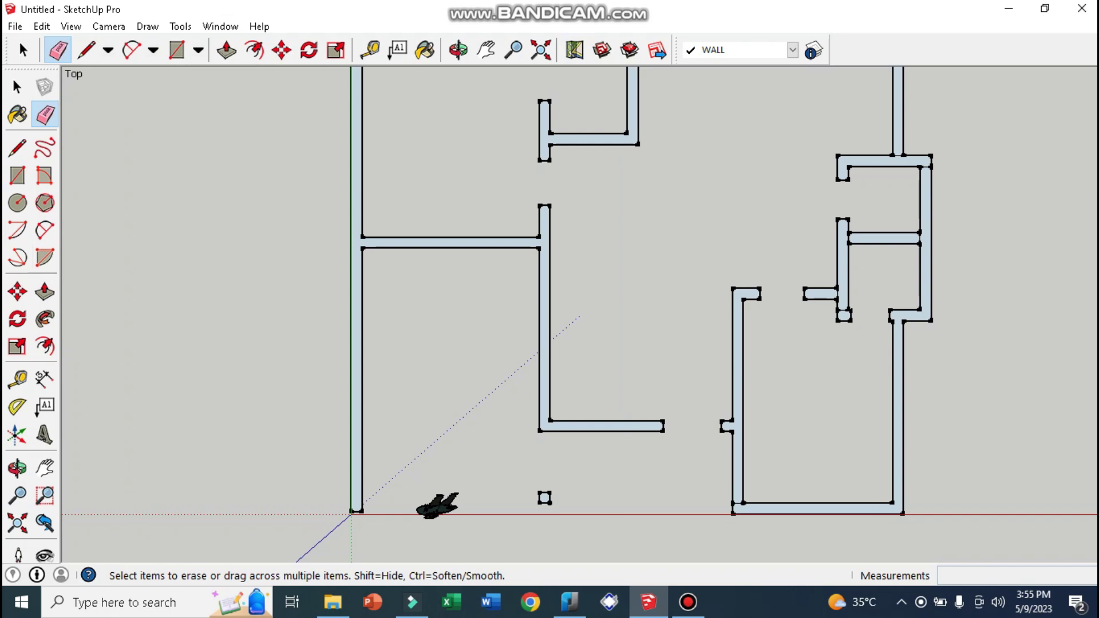
scroll(833, 412, "up", 1)
scroll(833, 412, "up", 1)
scroll(833, 412, "up", 1)
scroll(833, 412, "up", 1)
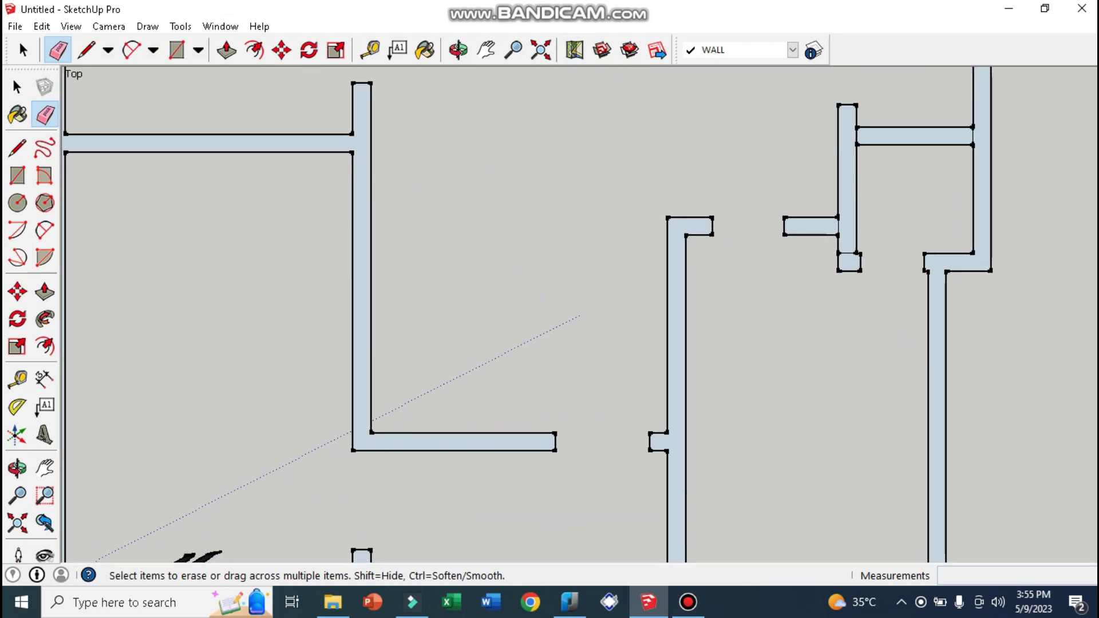
scroll(833, 226, "up", 1)
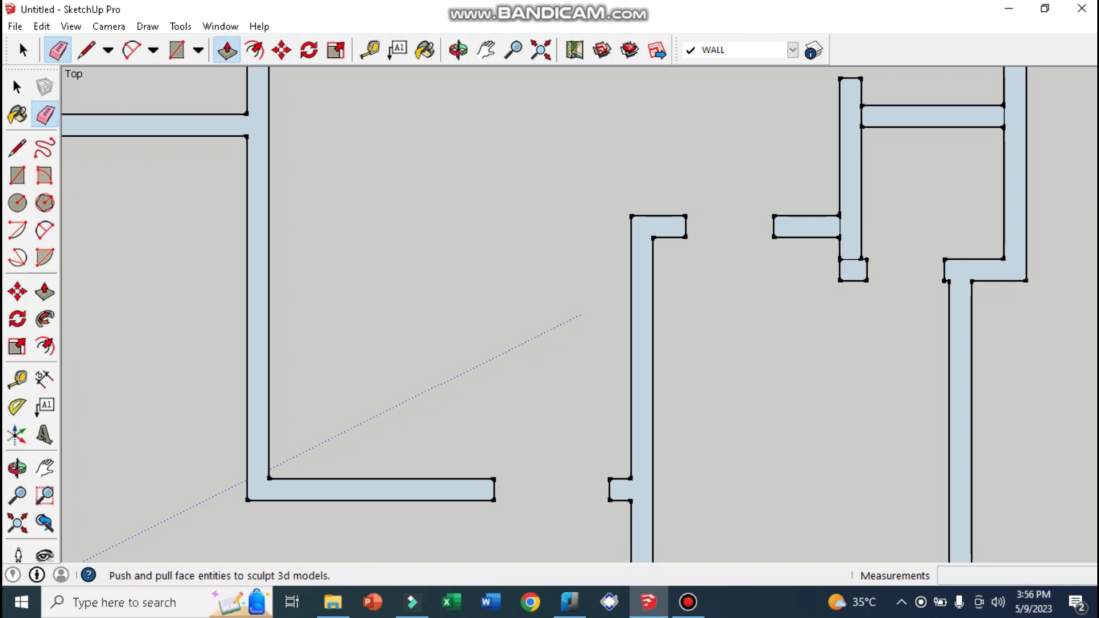
left_click(227, 50)
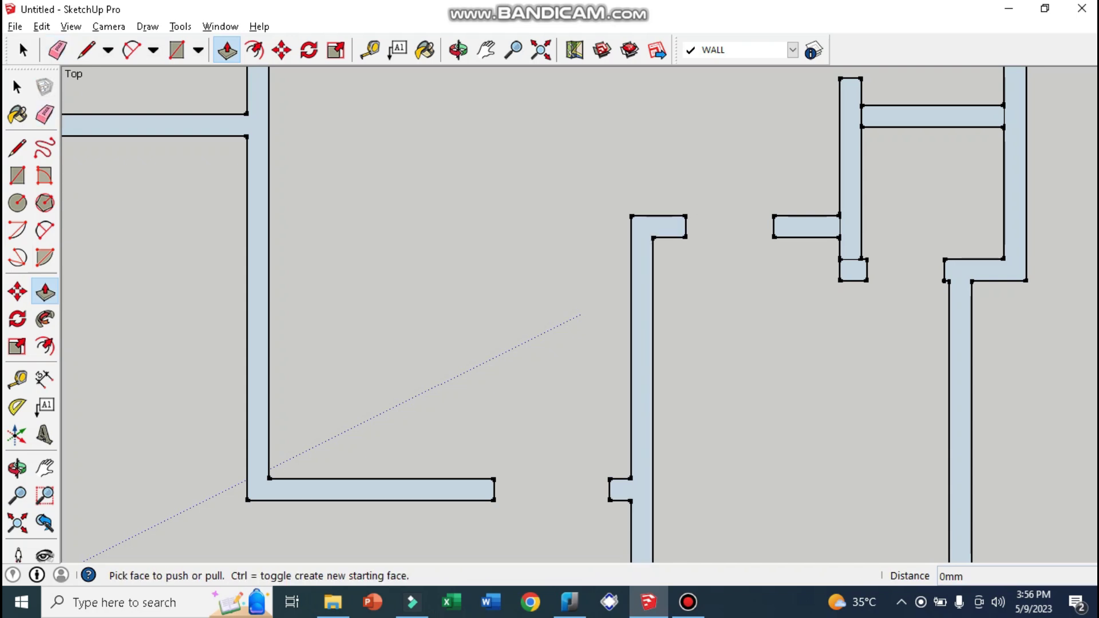
middle_click_drag(581, 315, 572, 518)
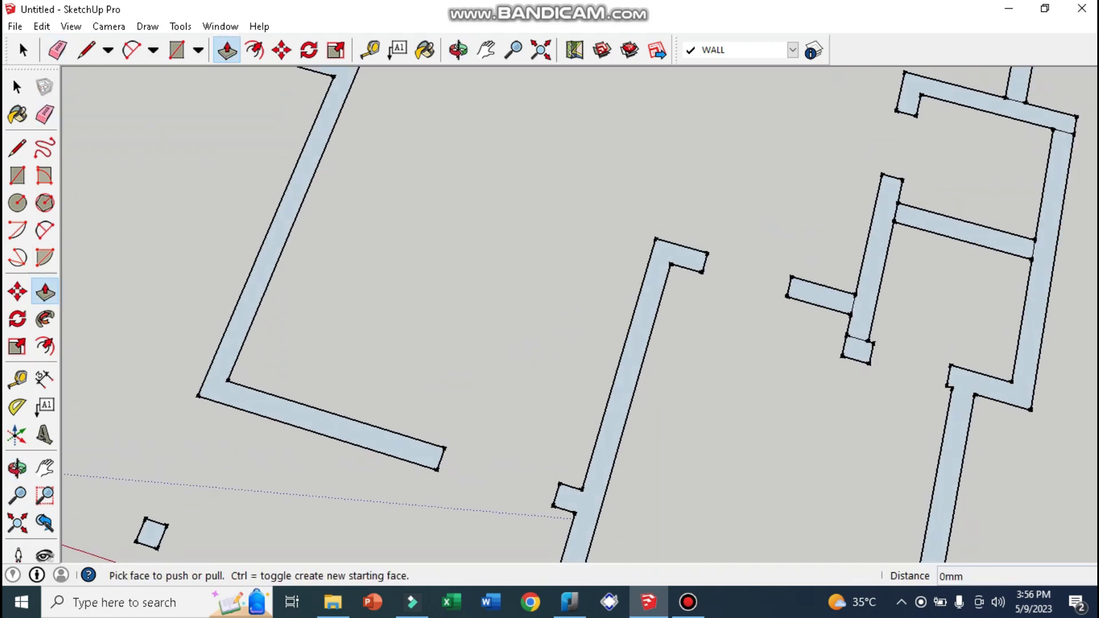
left_click(821, 295)
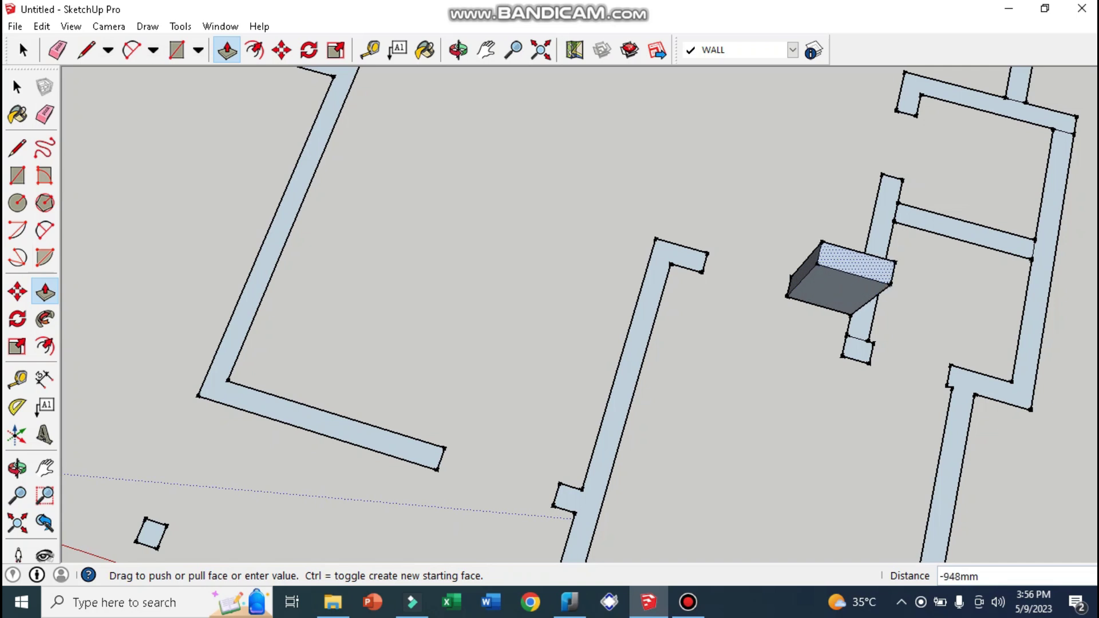
key("Return")
key("ctrl+z")
left_click(623, 389)
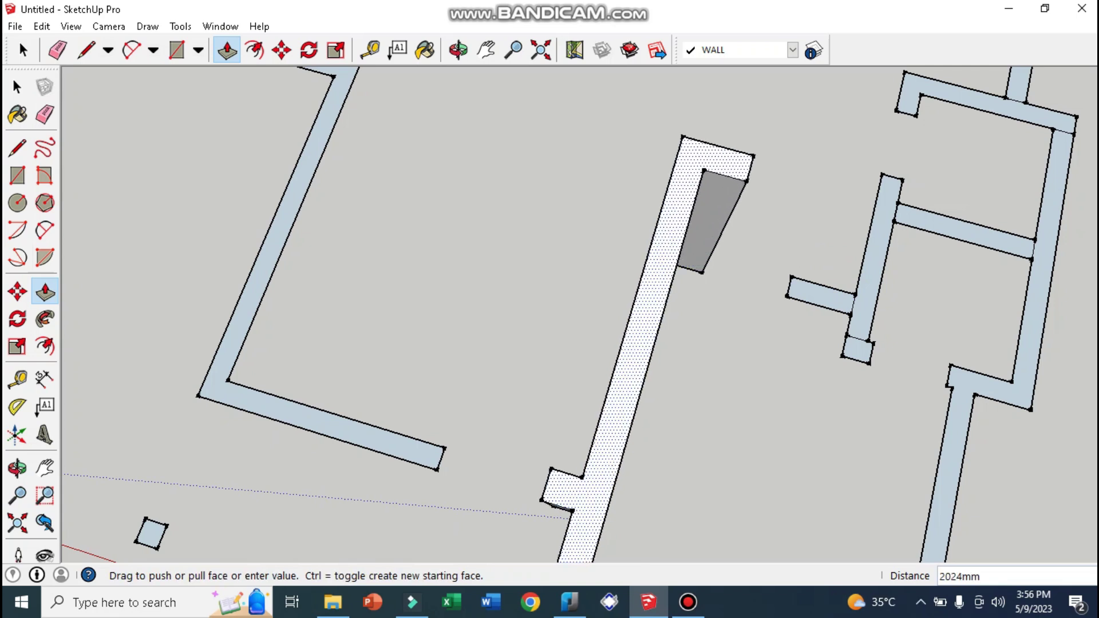
key("Escape")
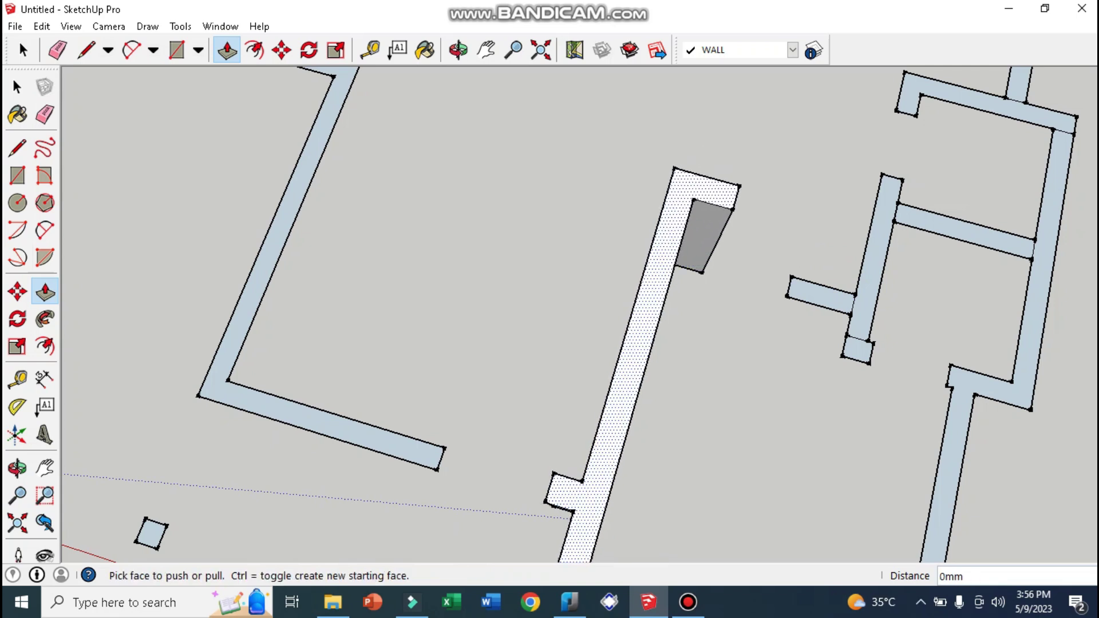
middle_click_drag(573, 287, 590, 298)
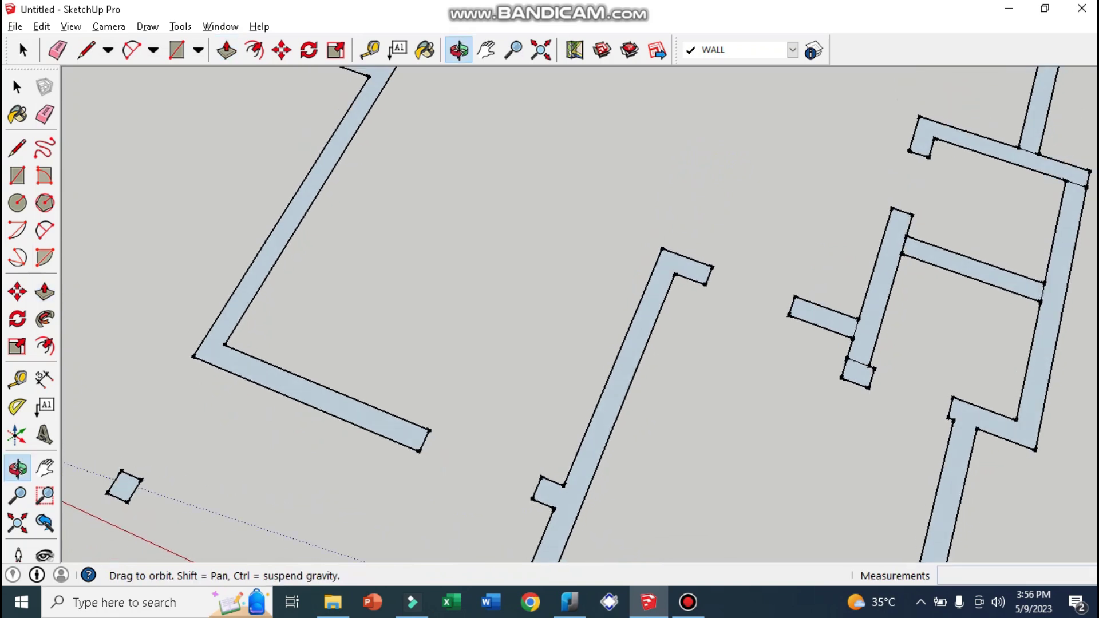
left_click(286, 241)
left_click(269, 189)
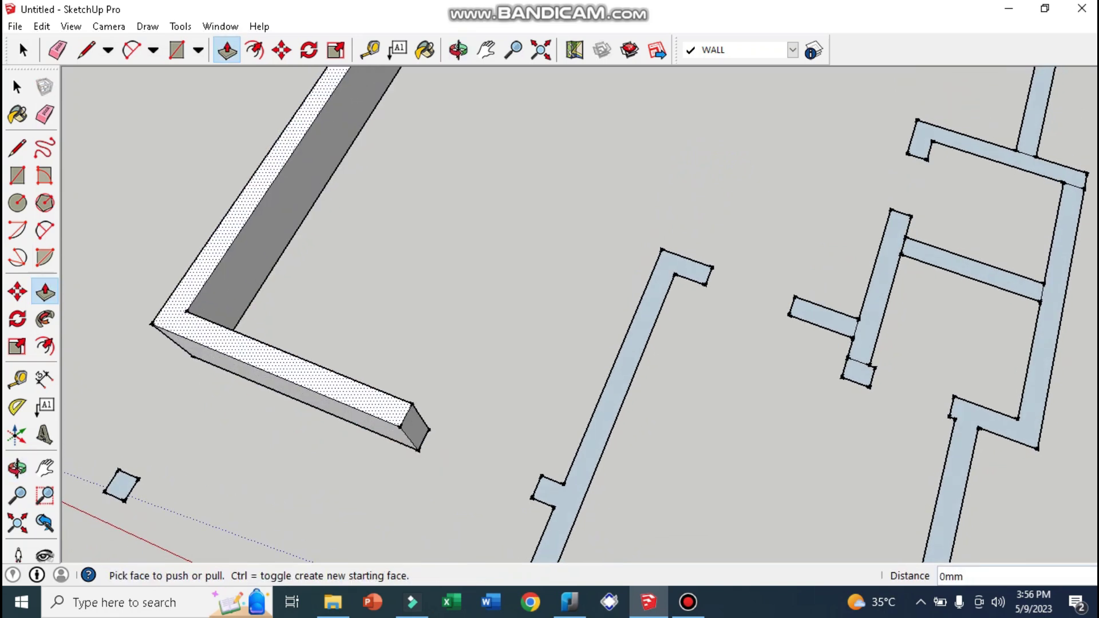
key("ctrl+z")
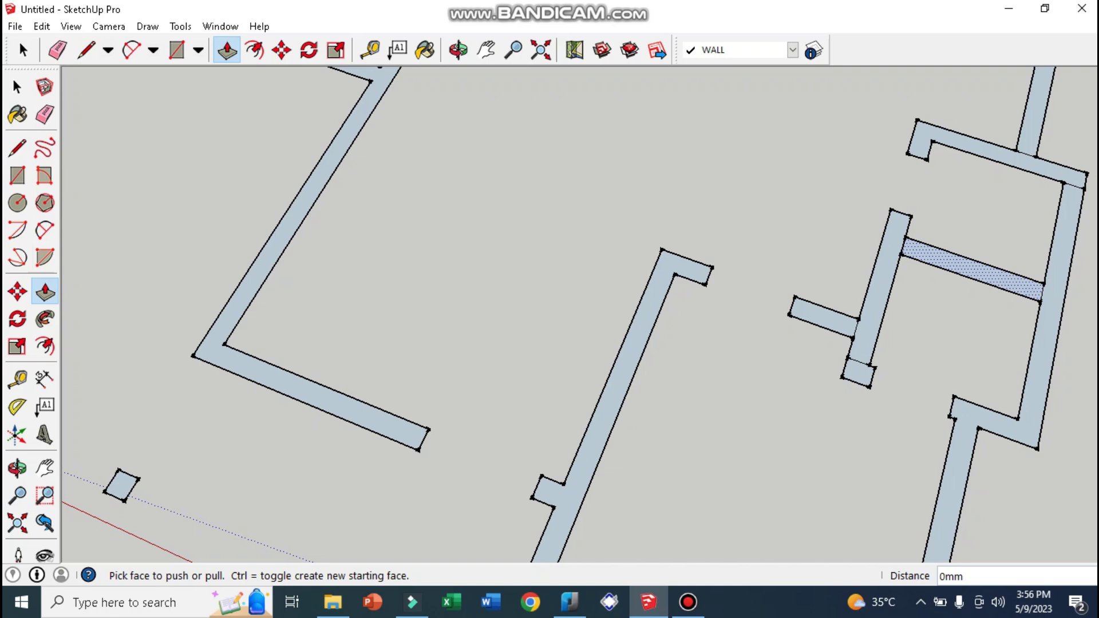
left_click(1027, 288)
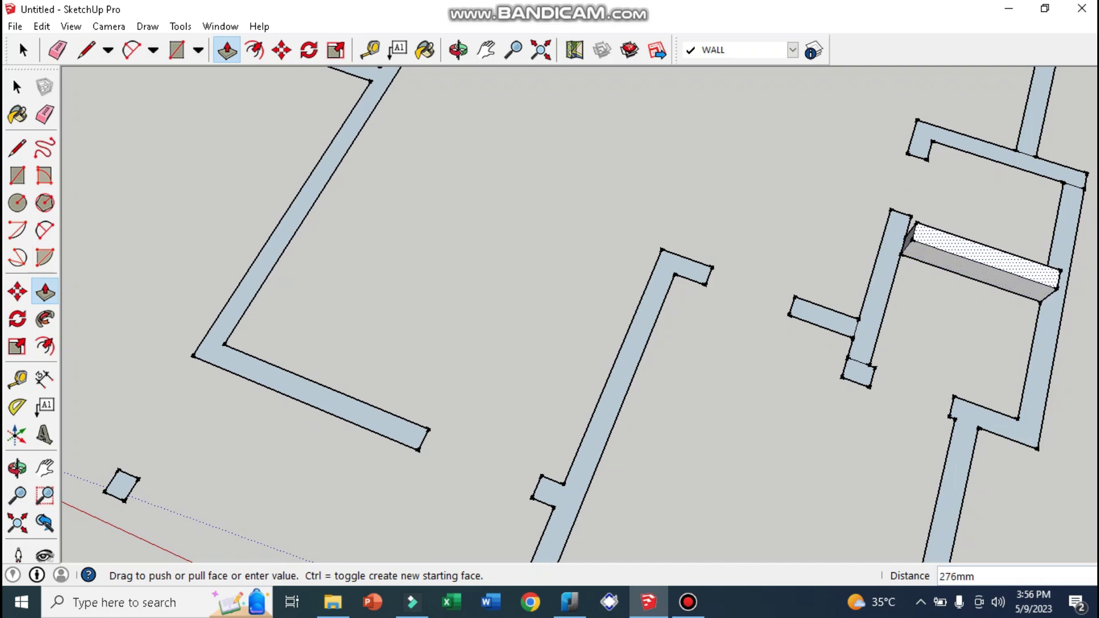
left_click(1016, 263)
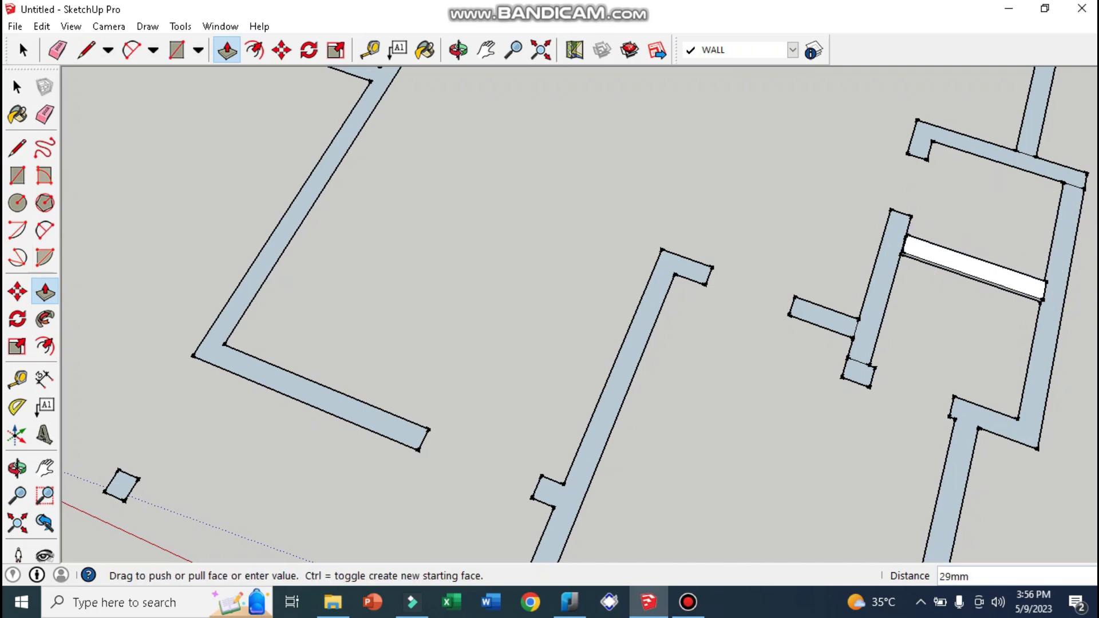
left_click(973, 266)
left_click(1053, 343)
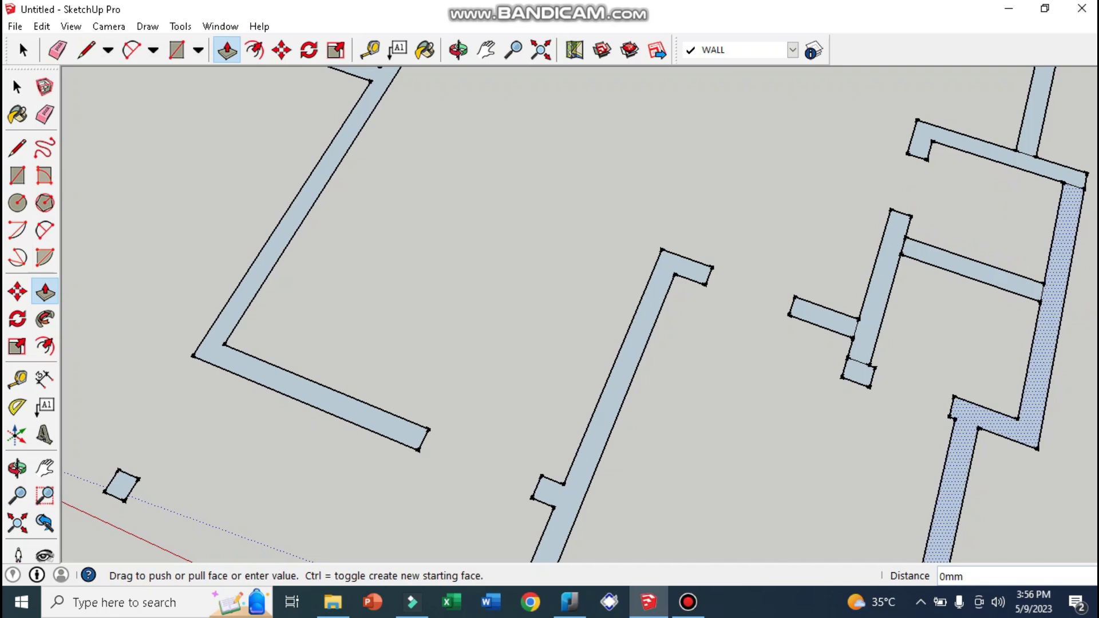
key("Escape")
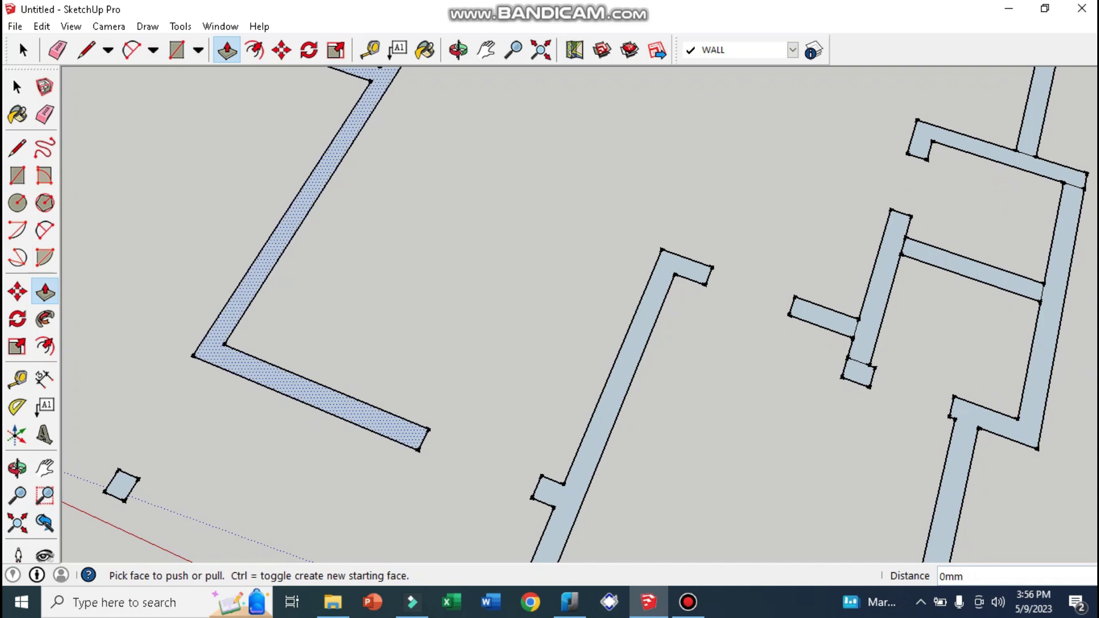
left_click(44, 114)
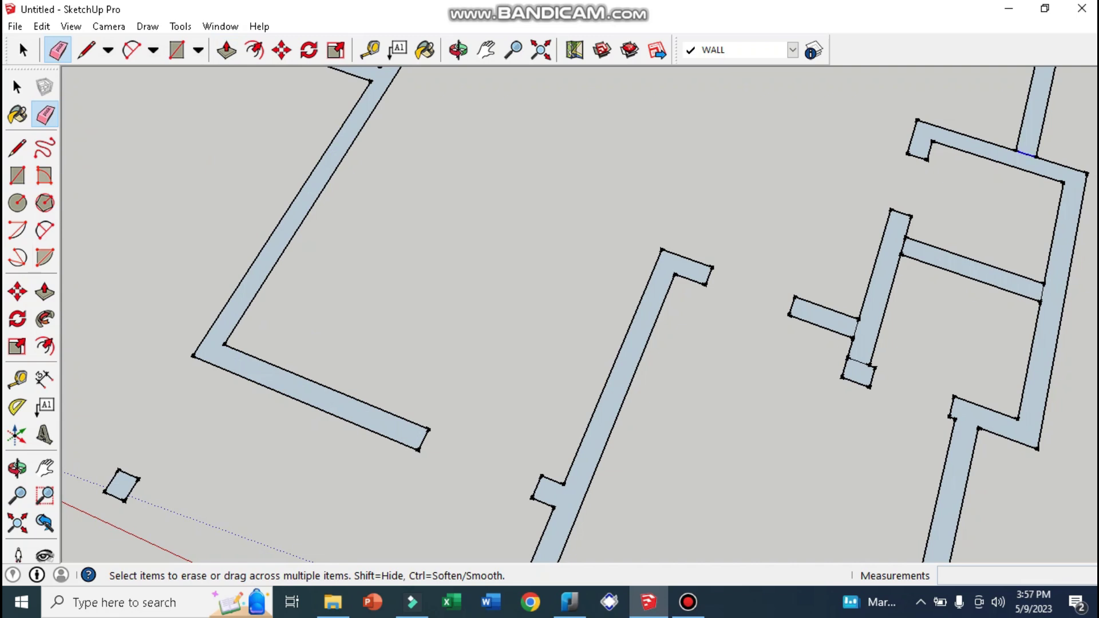
Step: Erase the right vertical wall's fill and the short edge separating the wall stub
scroll(1059, 297, "up", 1)
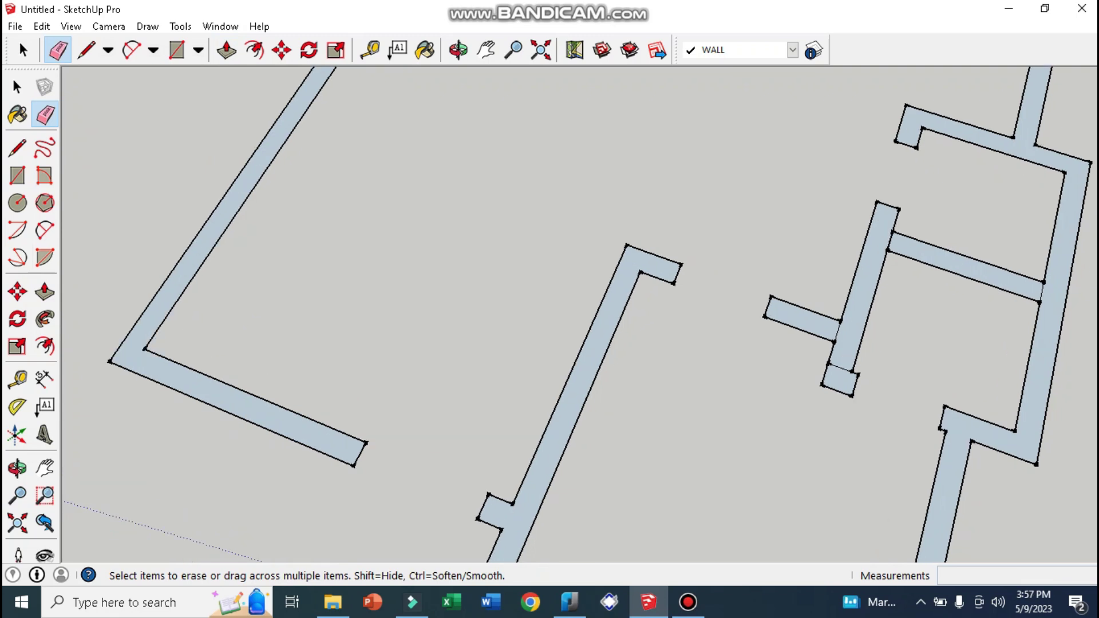
left_click_drag(895, 221, 858, 298)
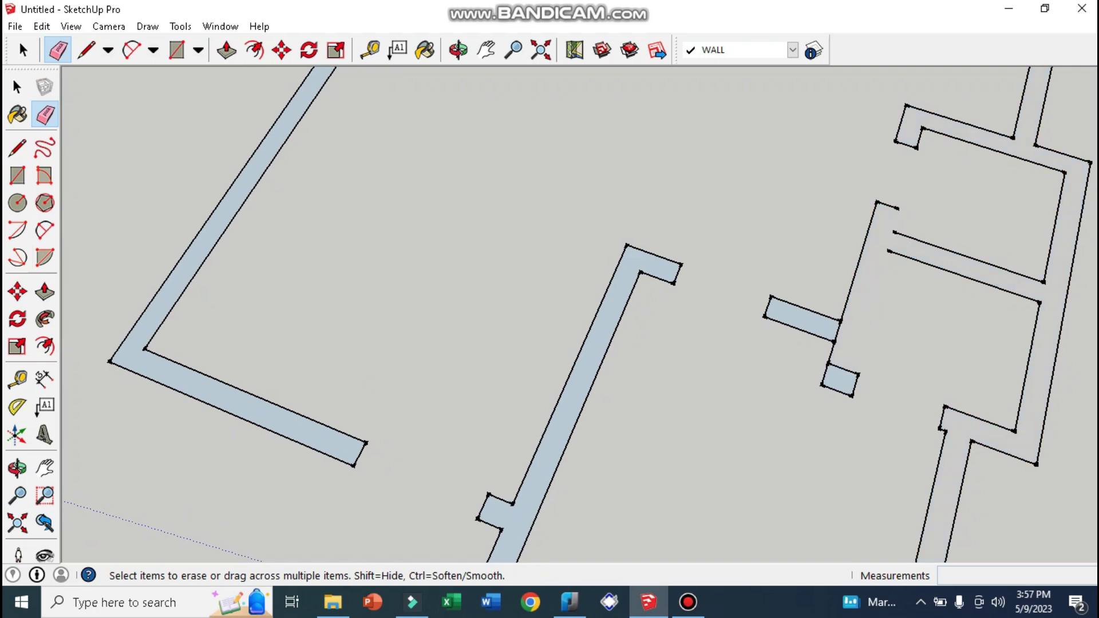
left_click(836, 332)
Step: Draw edges closing the open wall ends into a face, then erase the stray crossing edge
key("l")
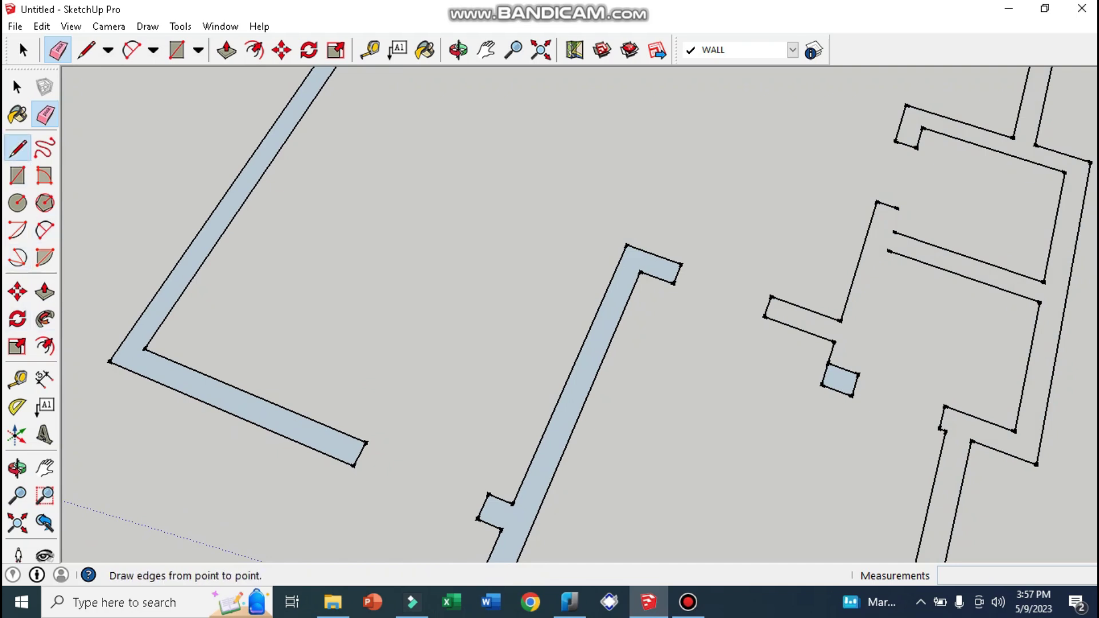
left_click(897, 209)
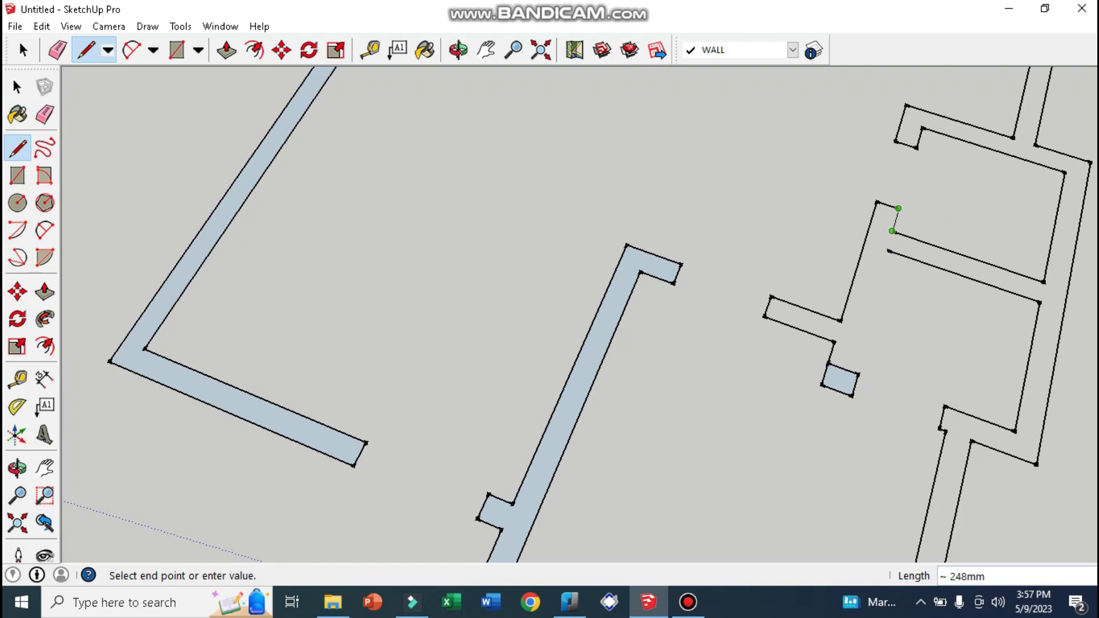
left_click(887, 250)
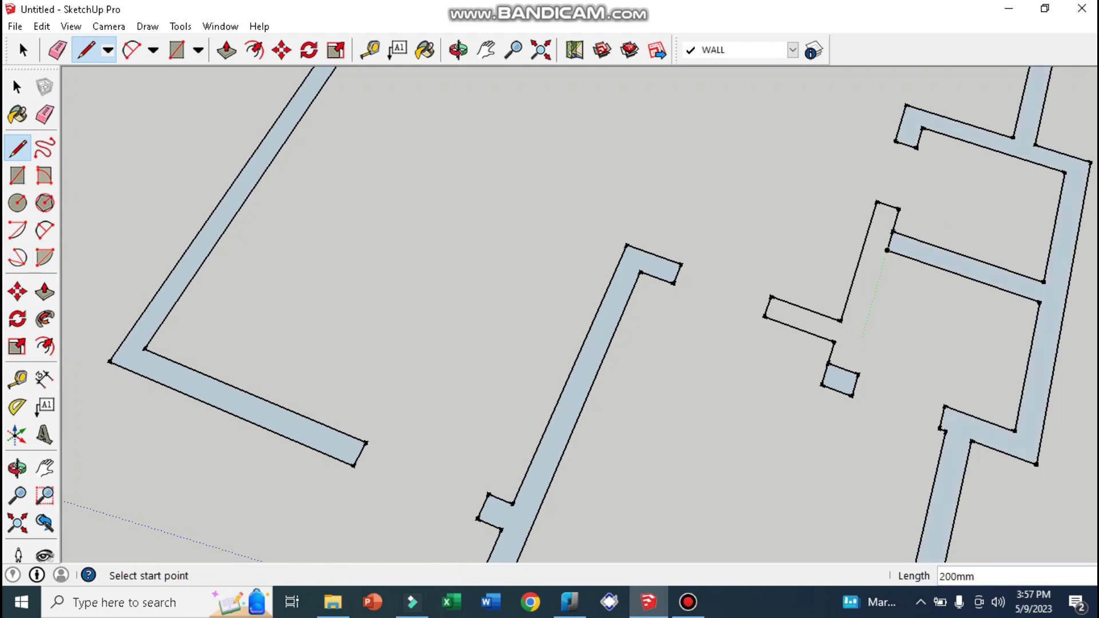
left_click(887, 250)
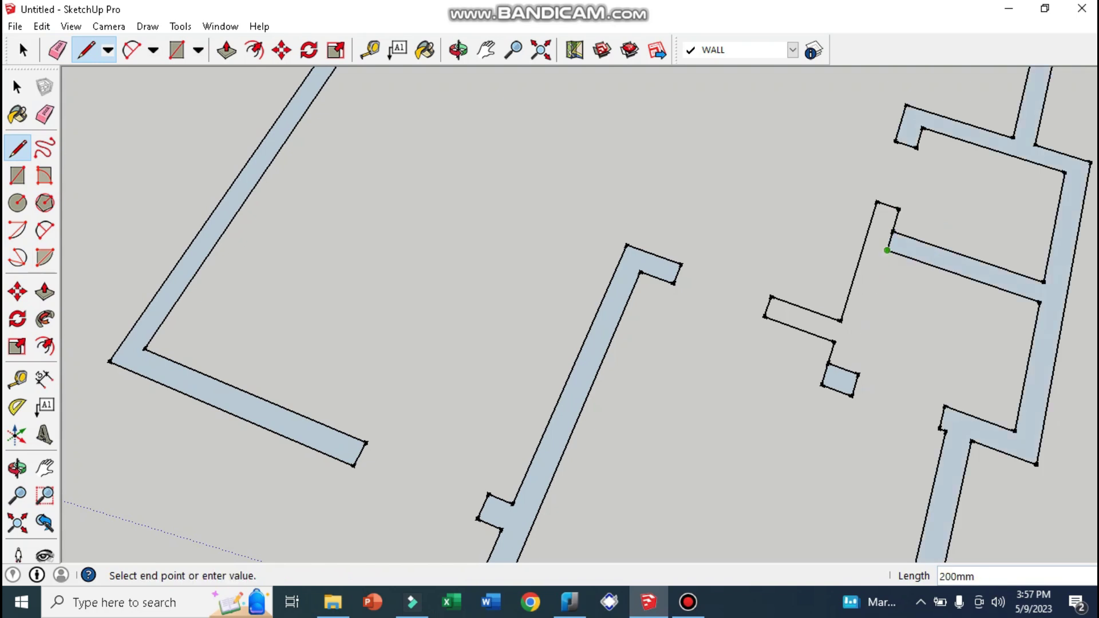
left_click(852, 372)
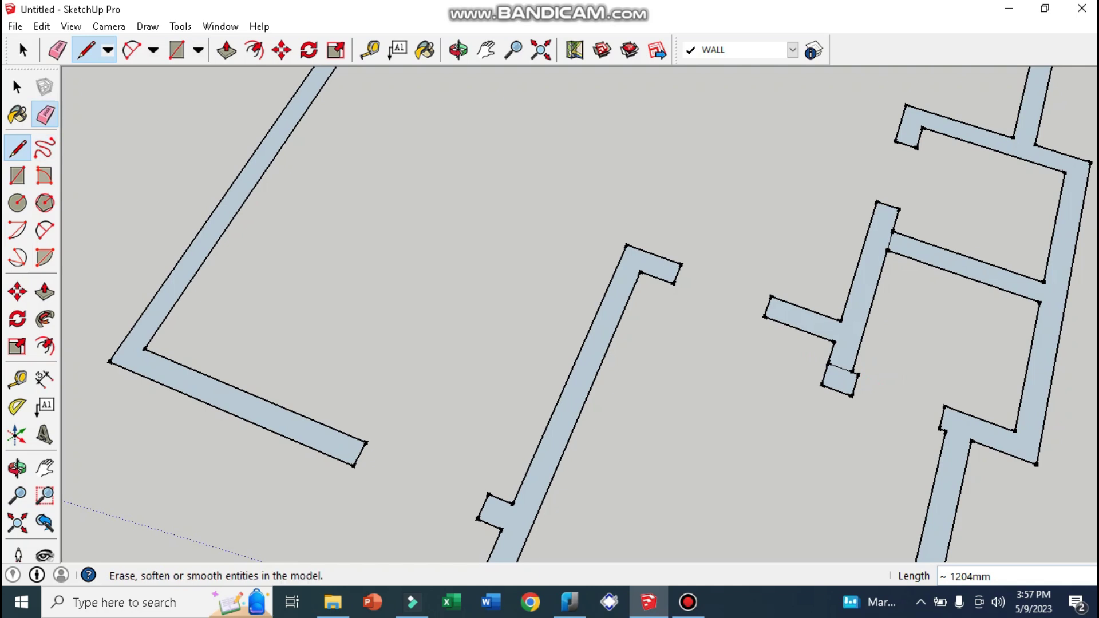
left_click(45, 114)
left_click(841, 368)
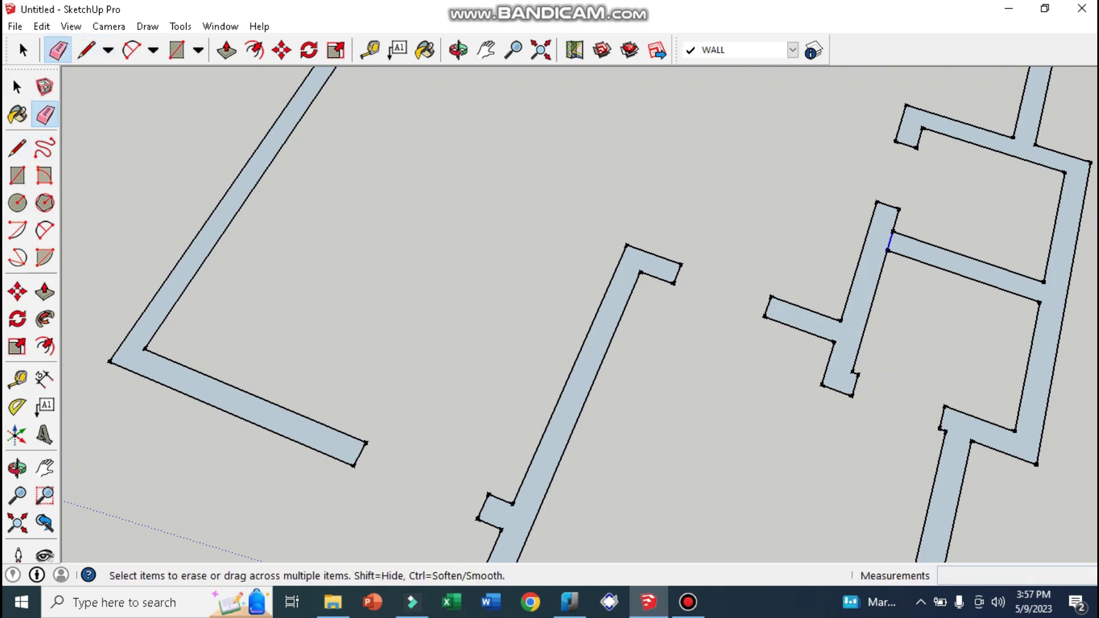
Step: Orbit to an angled view and try raising the right-hand walls, then undo it
scroll(921, 355, "down", 2)
scroll(921, 355, "down", 2)
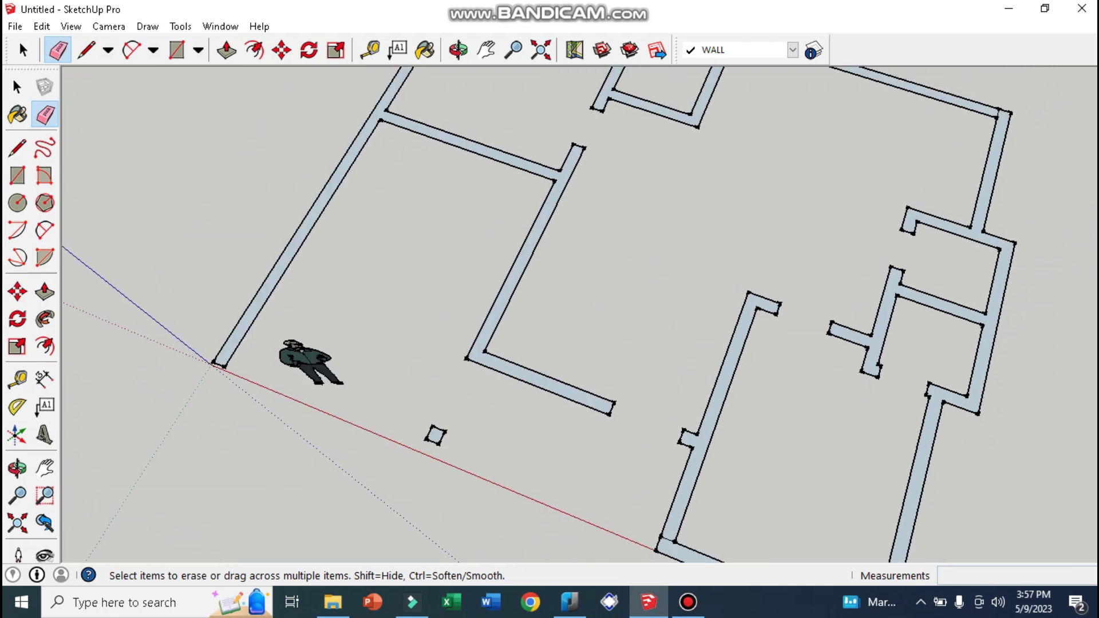
scroll(984, 394, "down", 2)
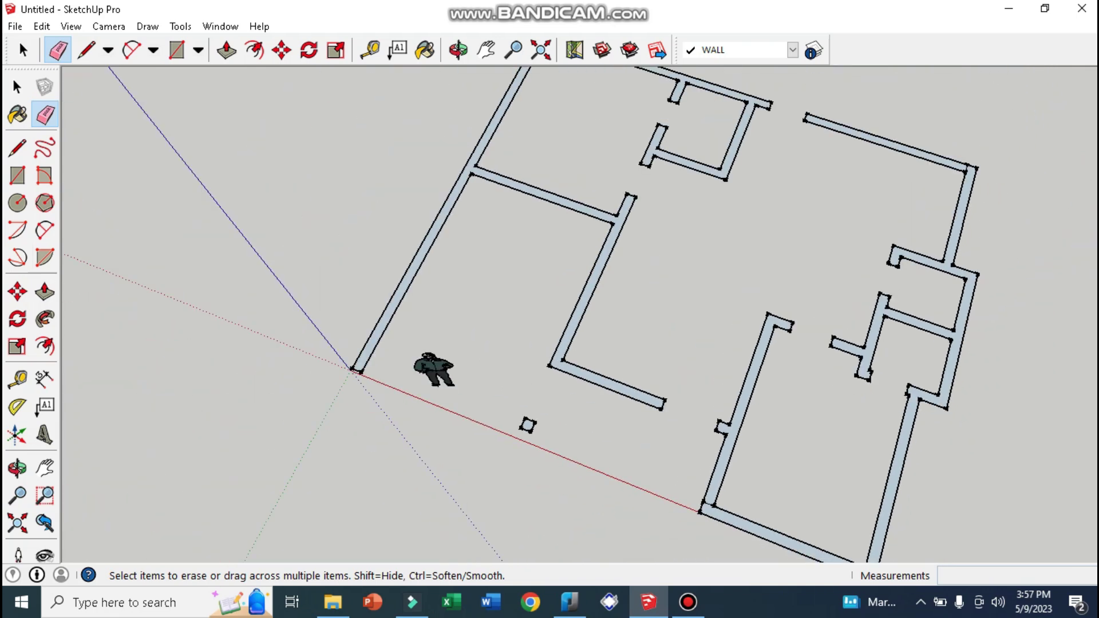
scroll(840, 456, "up", 1)
scroll(840, 456, "up", 1)
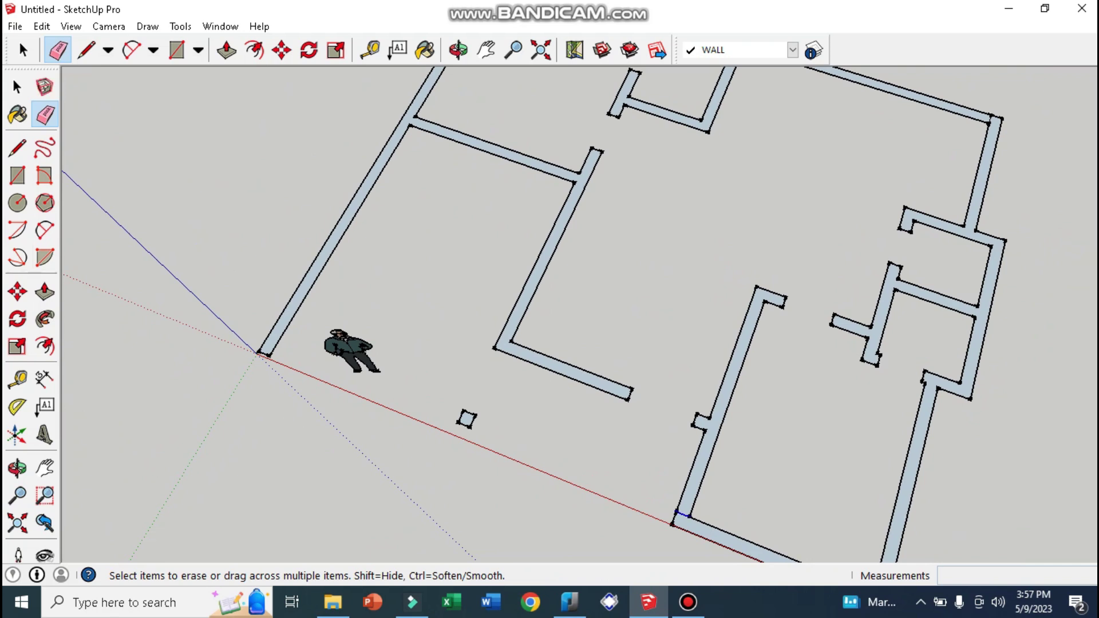
middle_click_drag(550, 309, 606, 297)
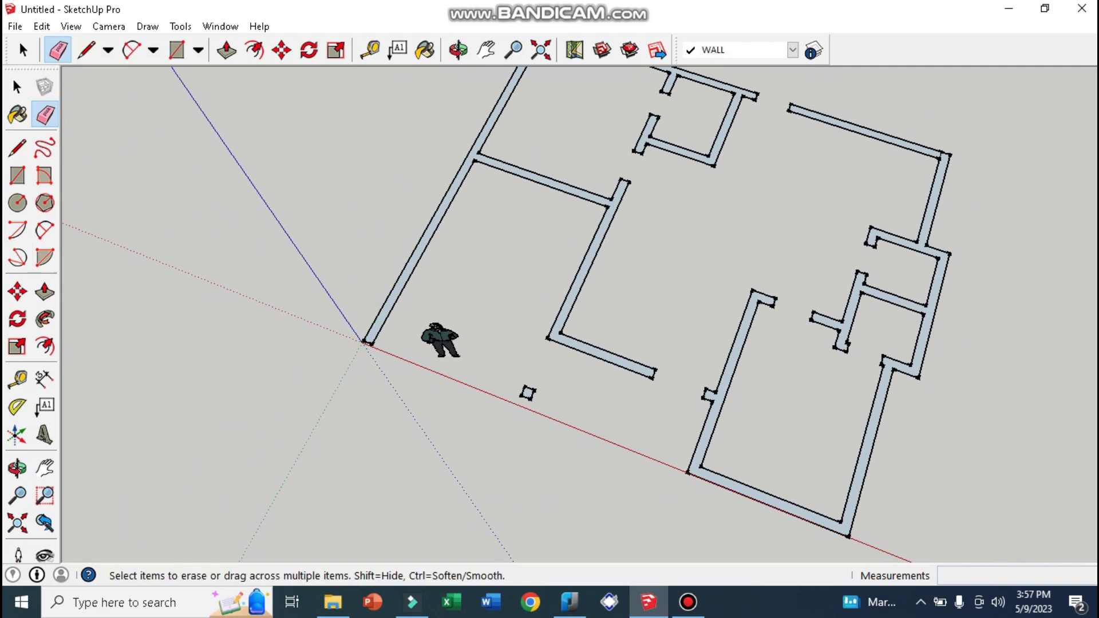
middle_click_drag(549, 309, 549, 344)
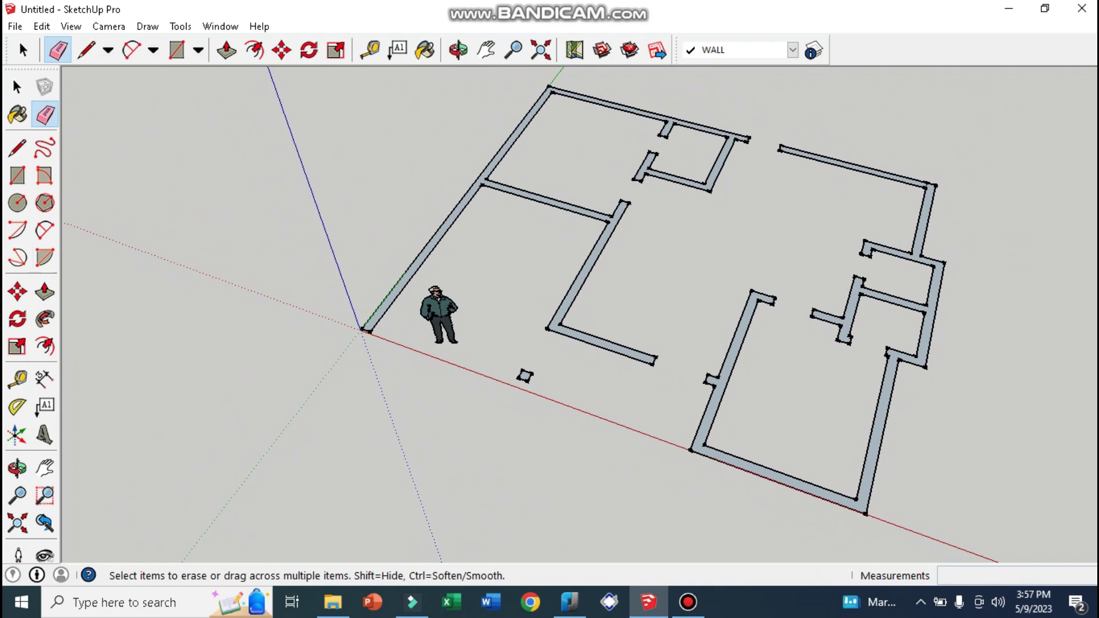
left_click(226, 50)
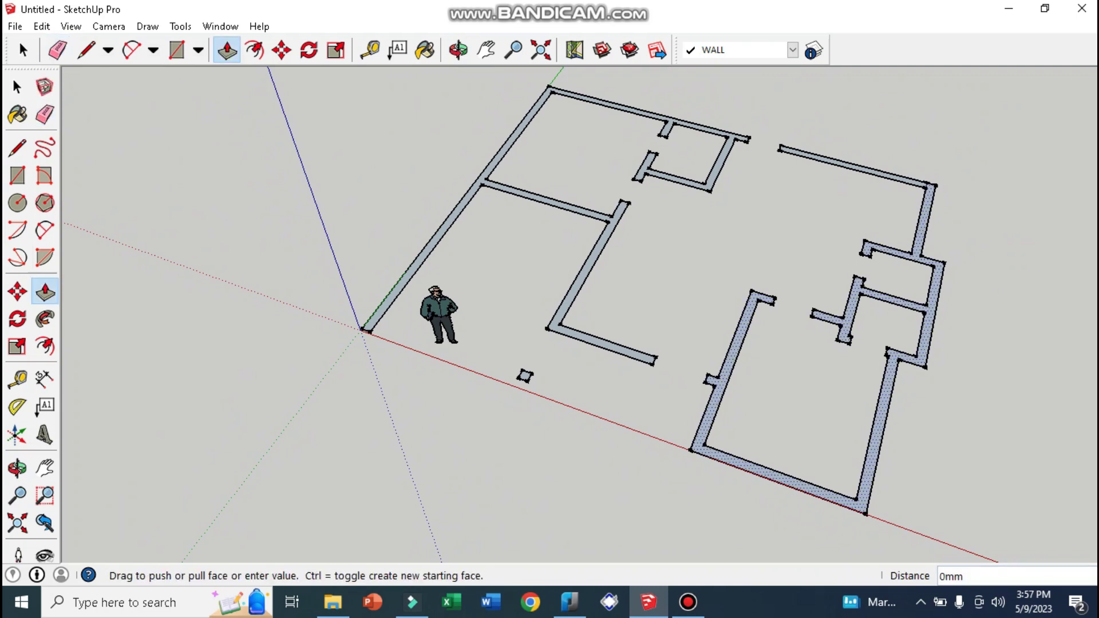
left_click(773, 473)
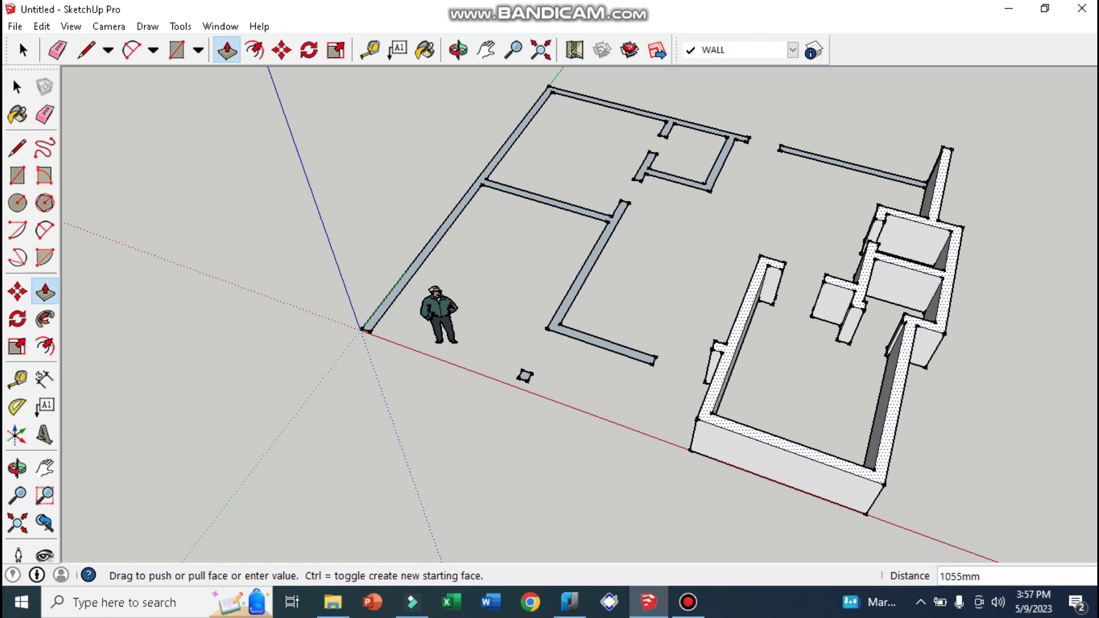
key("ctrl+z")
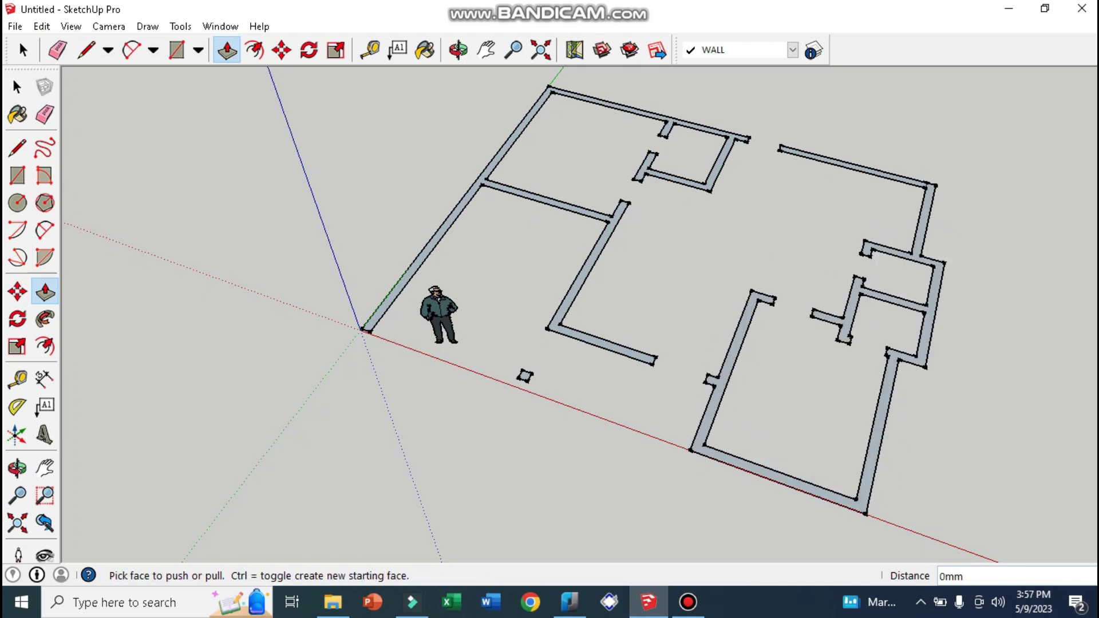
Step: Pick the Eraser, zoom around and tilt the floor plan into a better view
scroll(943, 206, "up", 2)
scroll(943, 206, "up", 2)
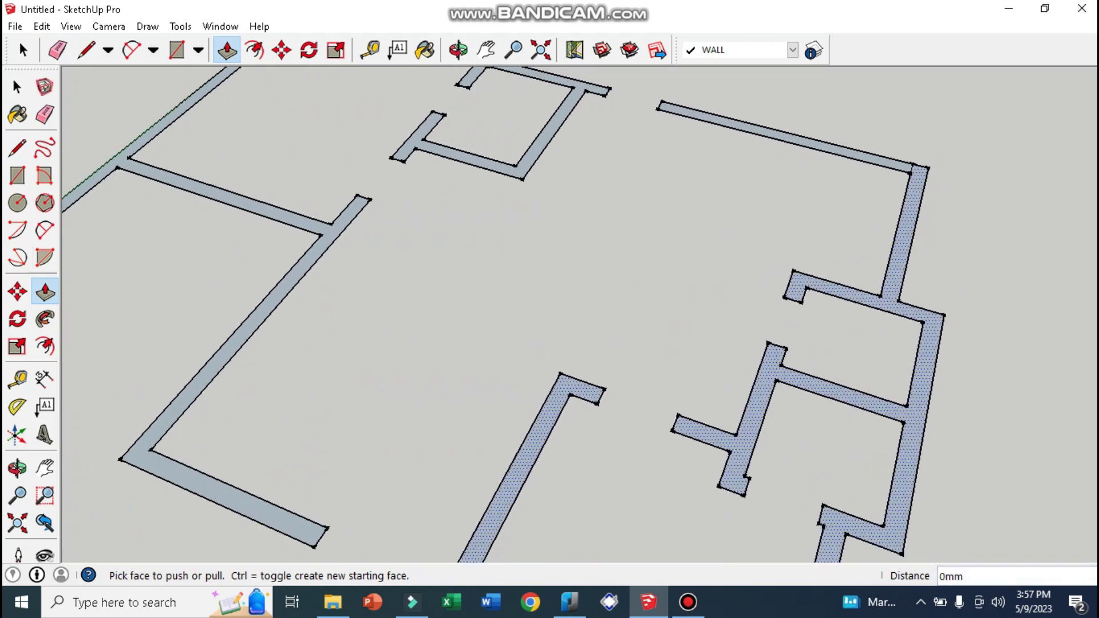
key("e")
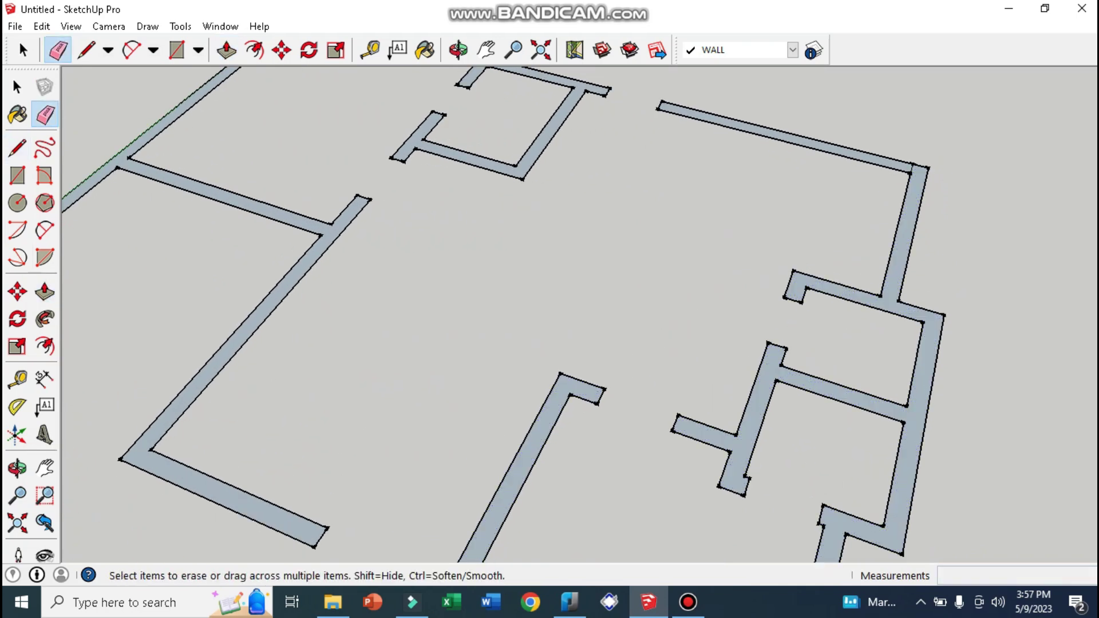
scroll(796, 274, "up", 1)
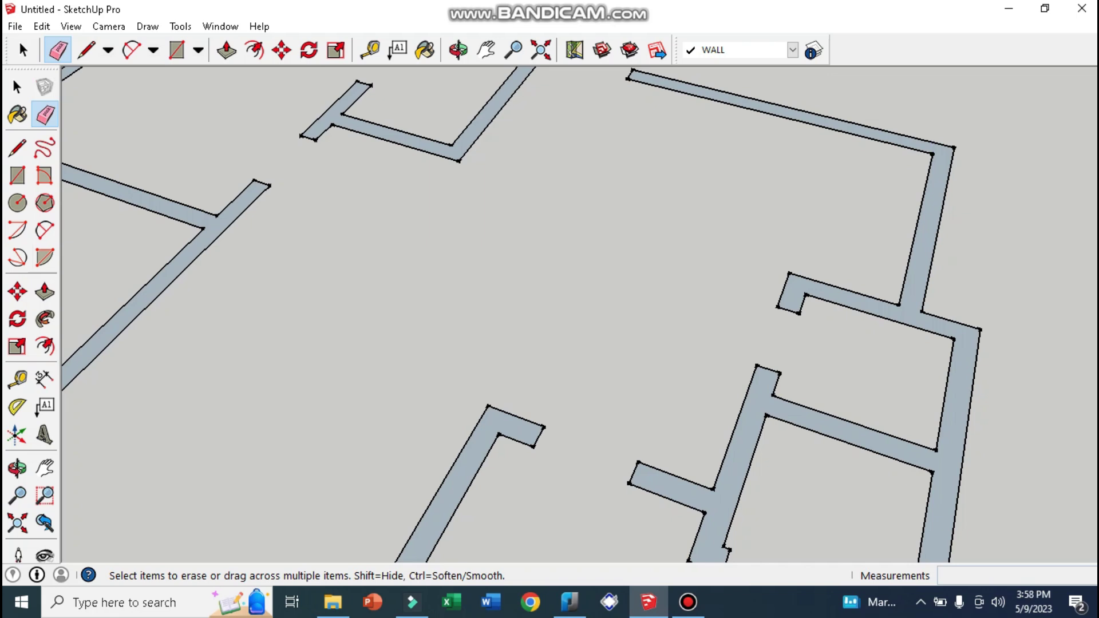
scroll(938, 241, "down", 1)
scroll(916, 240, "down", 3)
scroll(915, 240, "down", 1)
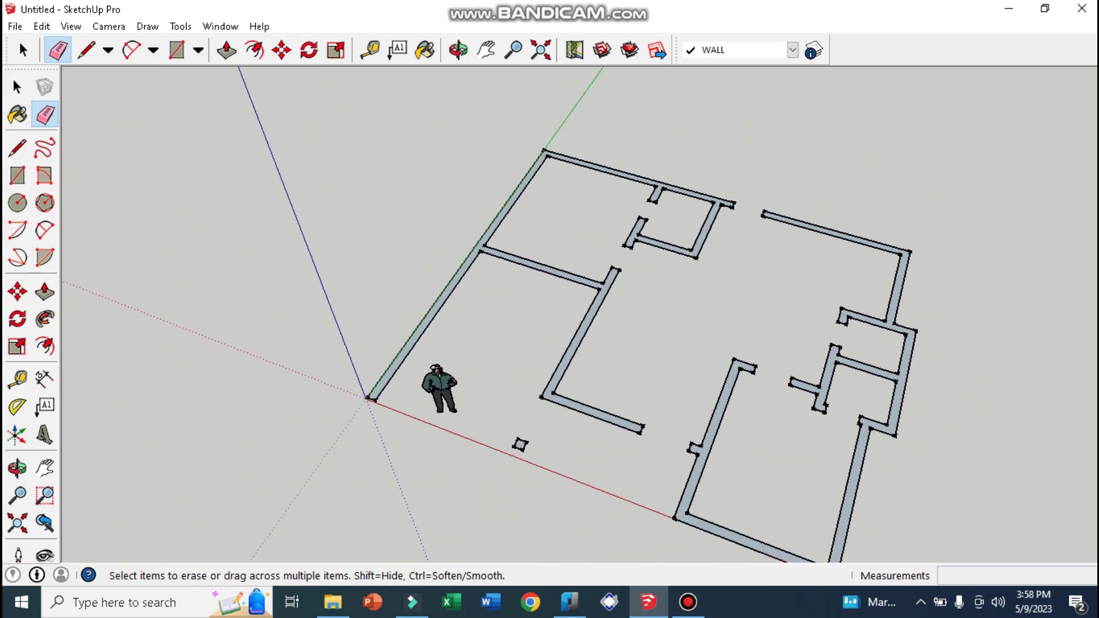
scroll(916, 241, "up", 1)
middle_click_drag(550, 343, 561, 274)
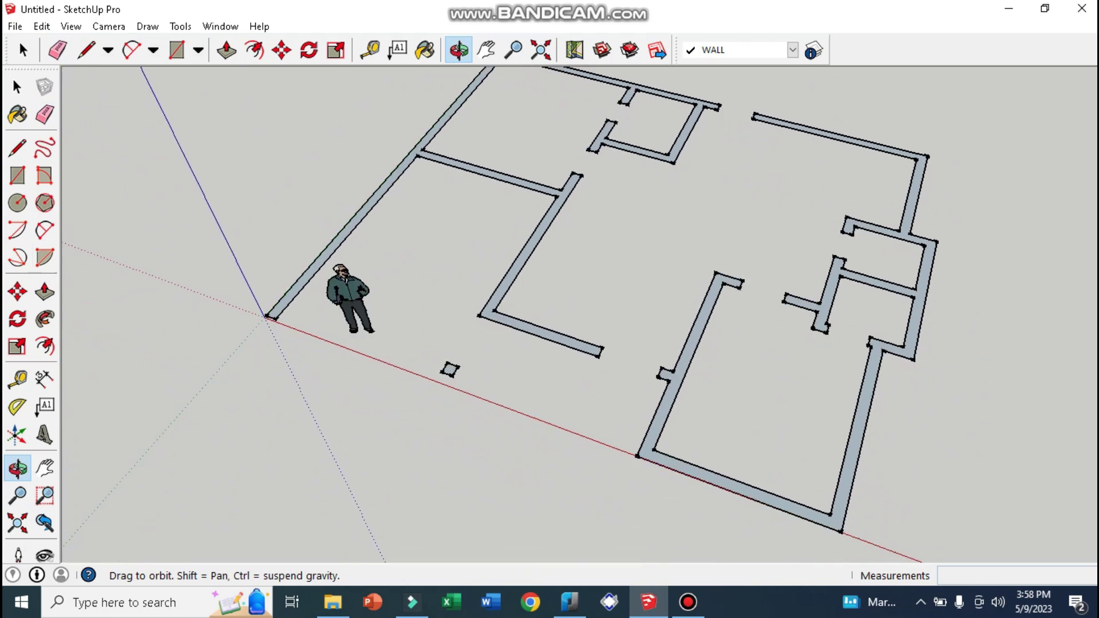
Step: Push/Pull the right-hand wall faces up to 3000mm
left_click(226, 49)
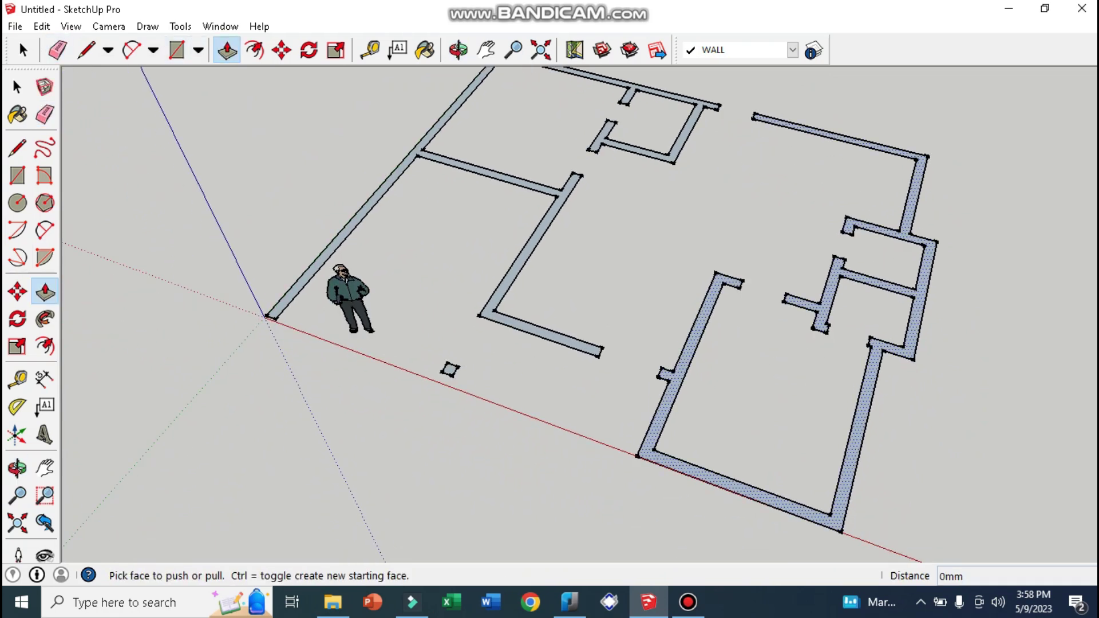
left_click_drag(738, 487, 743, 389)
type("3")
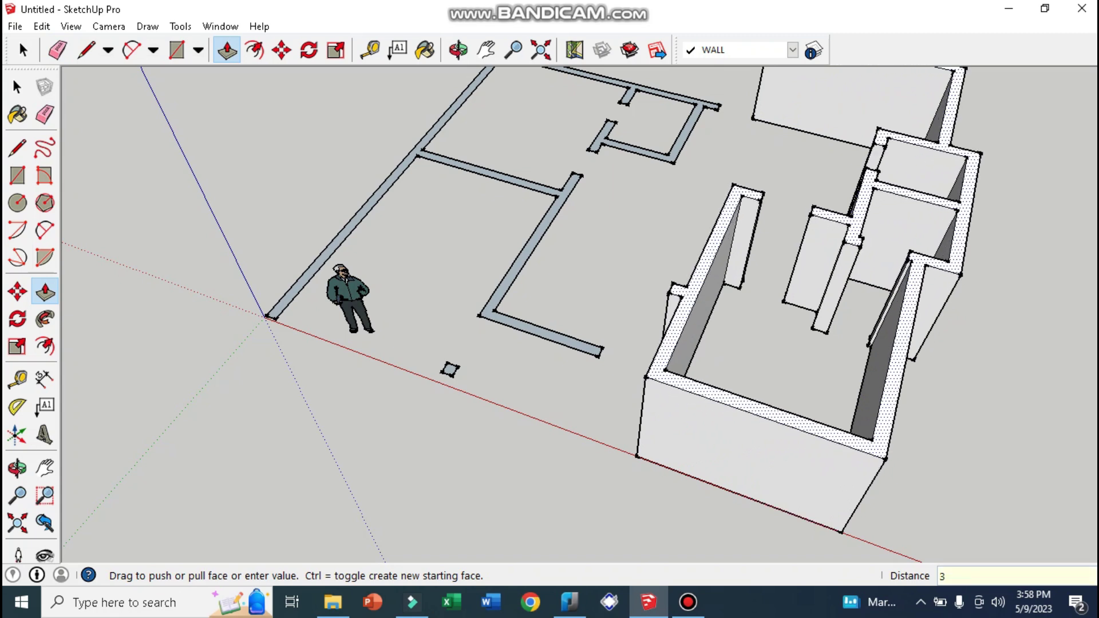
type("000")
key("Return")
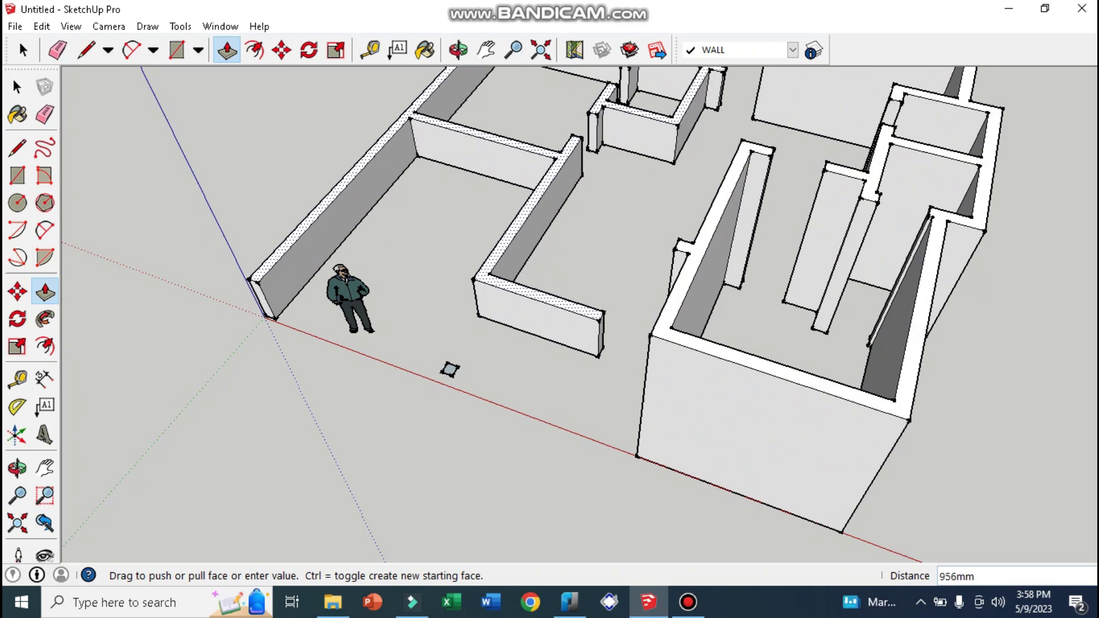
type("3000")
key("Return")
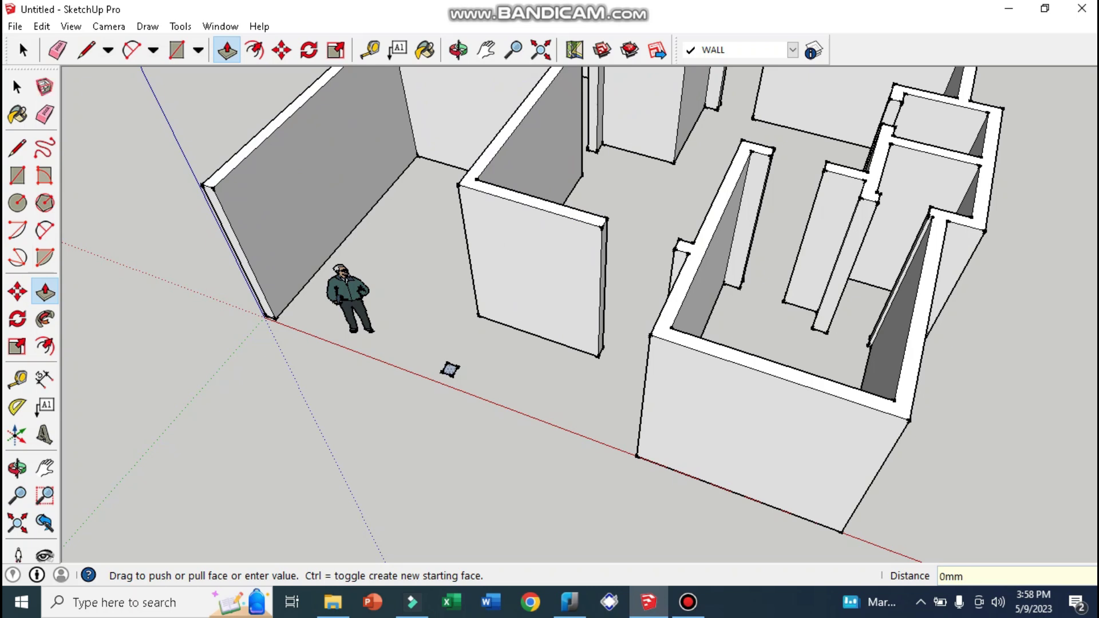
Step: Raise the small square into a 3000mm column and orbit out to view the walls
left_click_drag(449, 369, 436, 303)
type("3000")
key("Return")
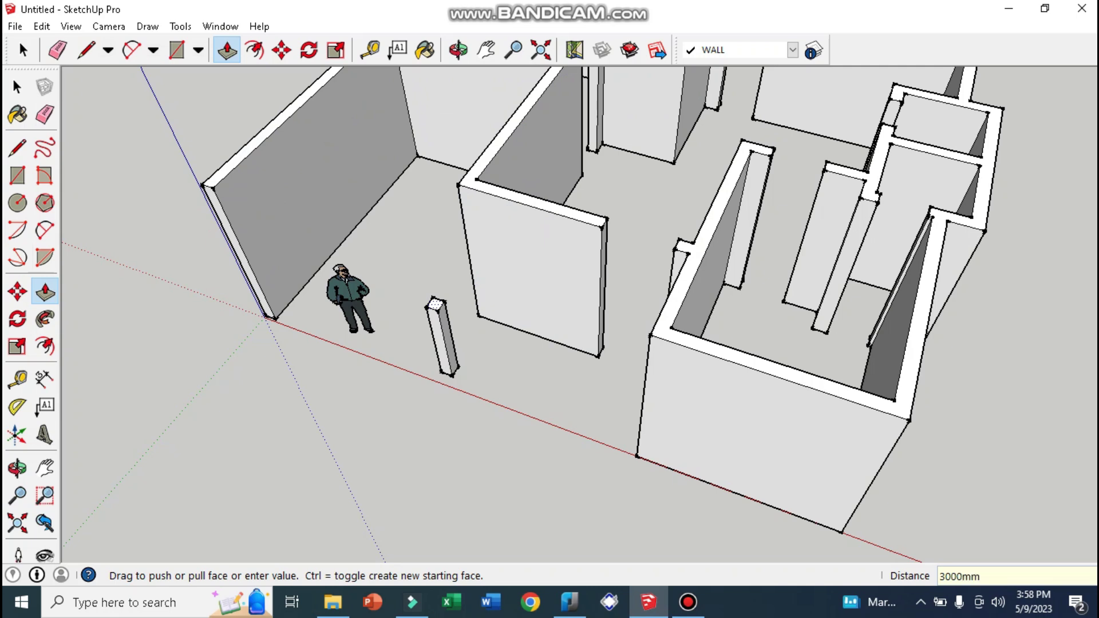
middle_click_drag(536, 265, 647, 383)
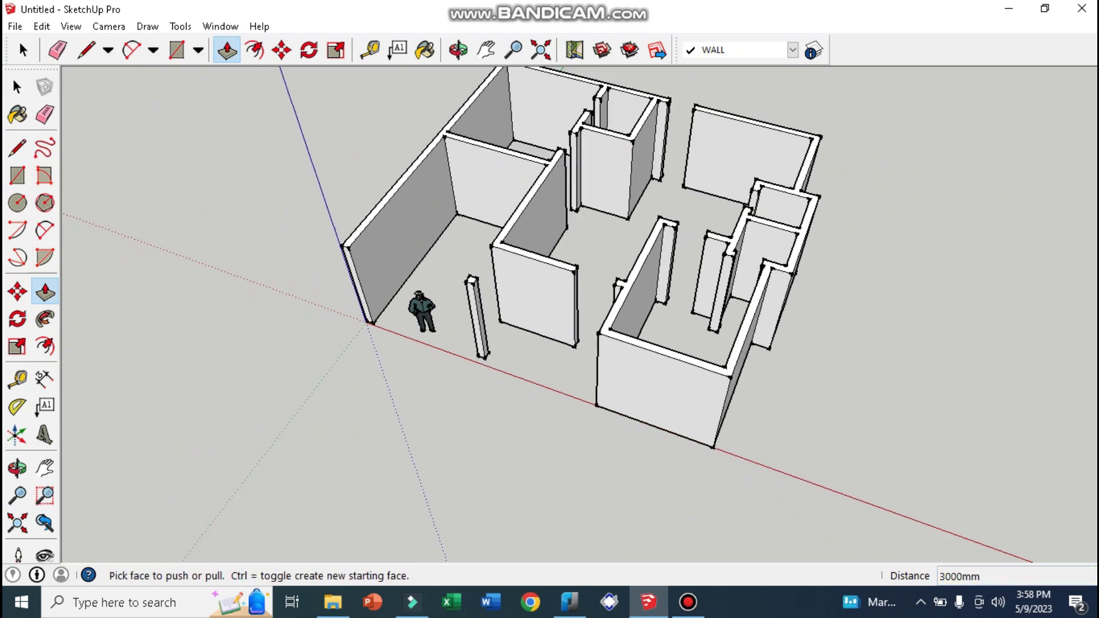
mouse_move(647, 383)
middle_mouse_down()
mouse_move(630, 343)
mouse_move(658, 400)
mouse_move(572, 372)
mouse_move(601, 355)
mouse_move(514, 343)
mouse_move(458, 355)
mouse_move(401, 309)
mouse_move(440, 298)
mouse_move(463, 349)
mouse_move(435, 332)
middle_mouse_up()
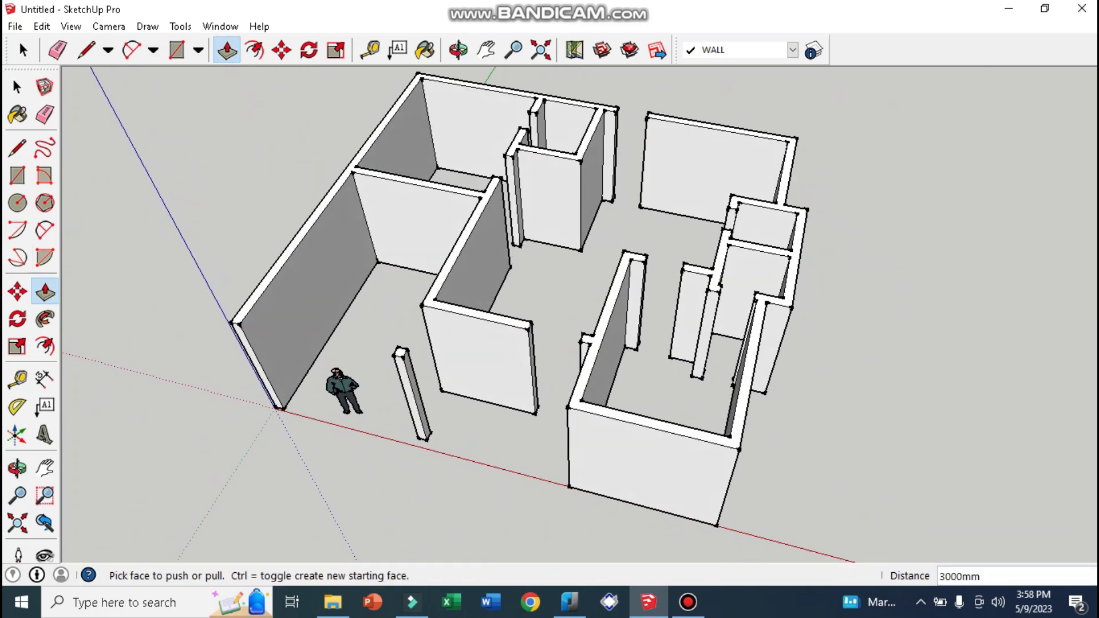
Step: Switch to the Top standard view with Parallel Projection, then orbit back into 3D
left_click(108, 26)
mouse_move(147, 80)
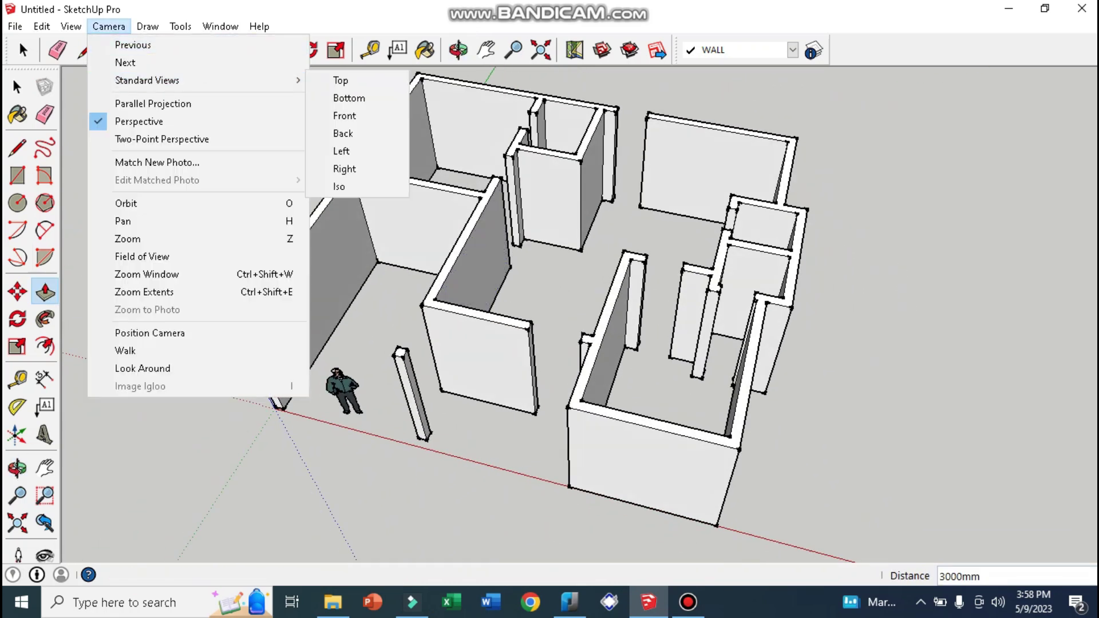
left_click(341, 81)
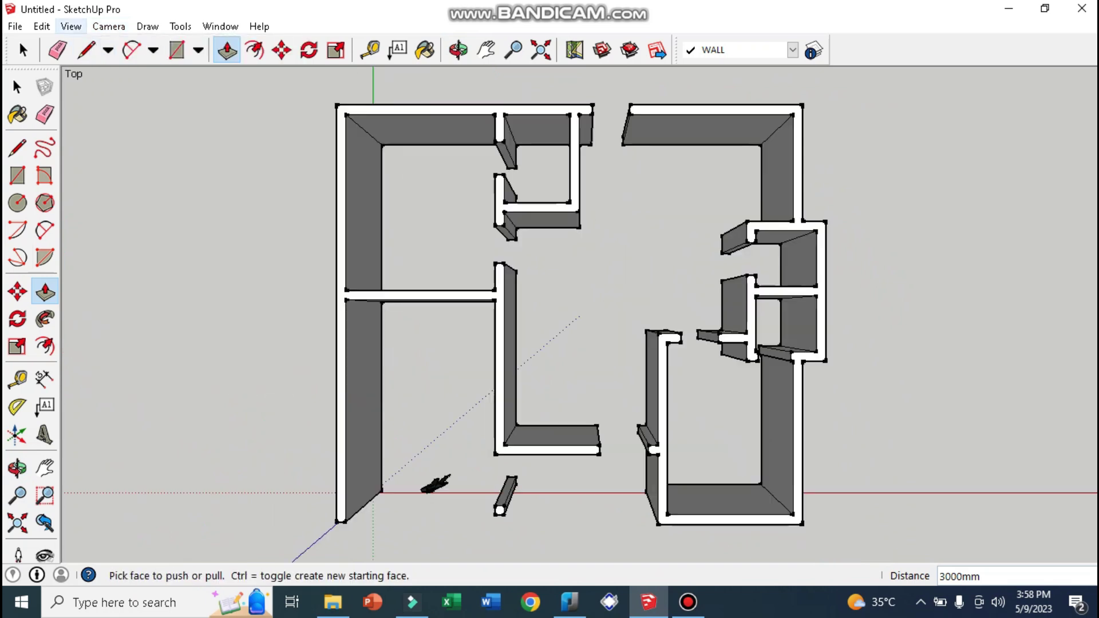
left_click(109, 26)
left_click(153, 103)
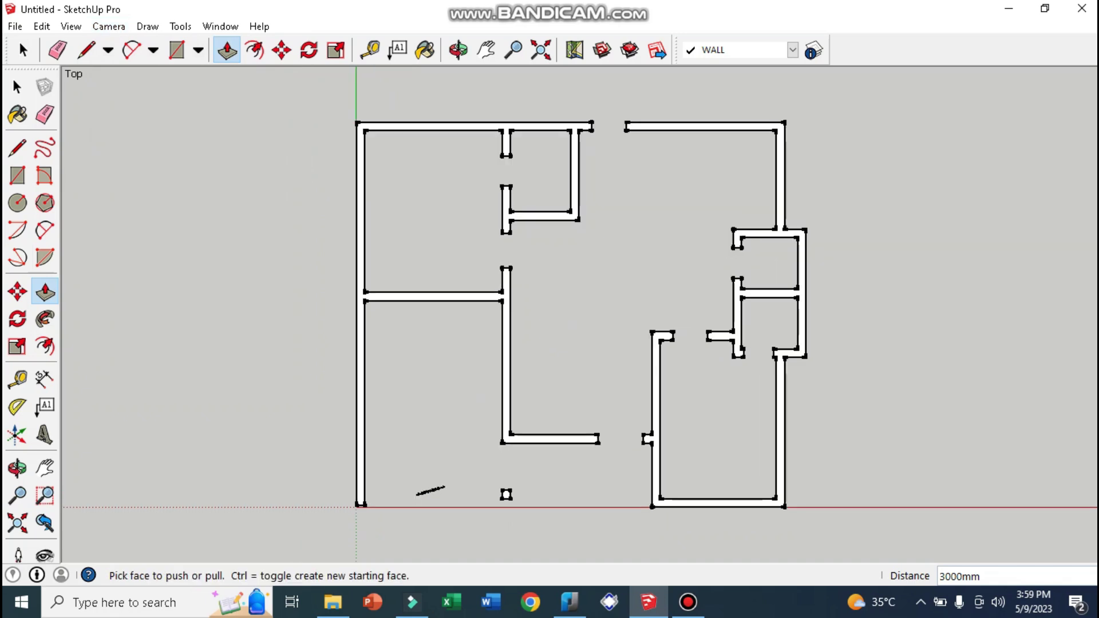
mouse_move(726, 260)
middle_mouse_down()
mouse_move(709, 321)
mouse_move(629, 309)
middle_mouse_up()
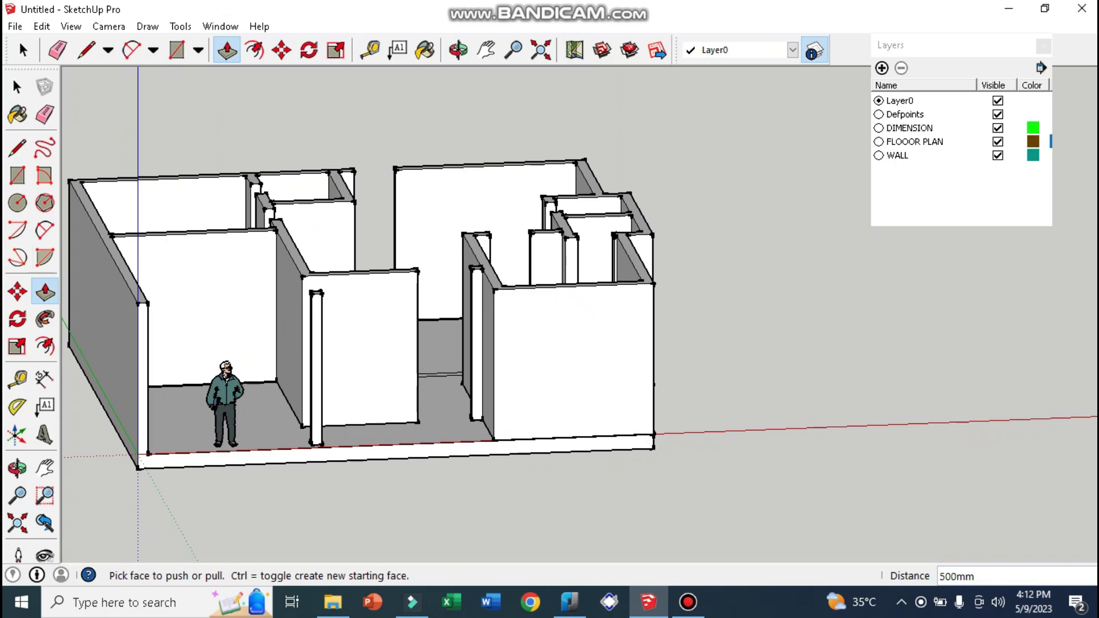
Step: Zoom in on the 3000mm walls standing on the 500mm base slab
scroll(641, 423, "up", 1)
scroll(641, 423, "up", 2)
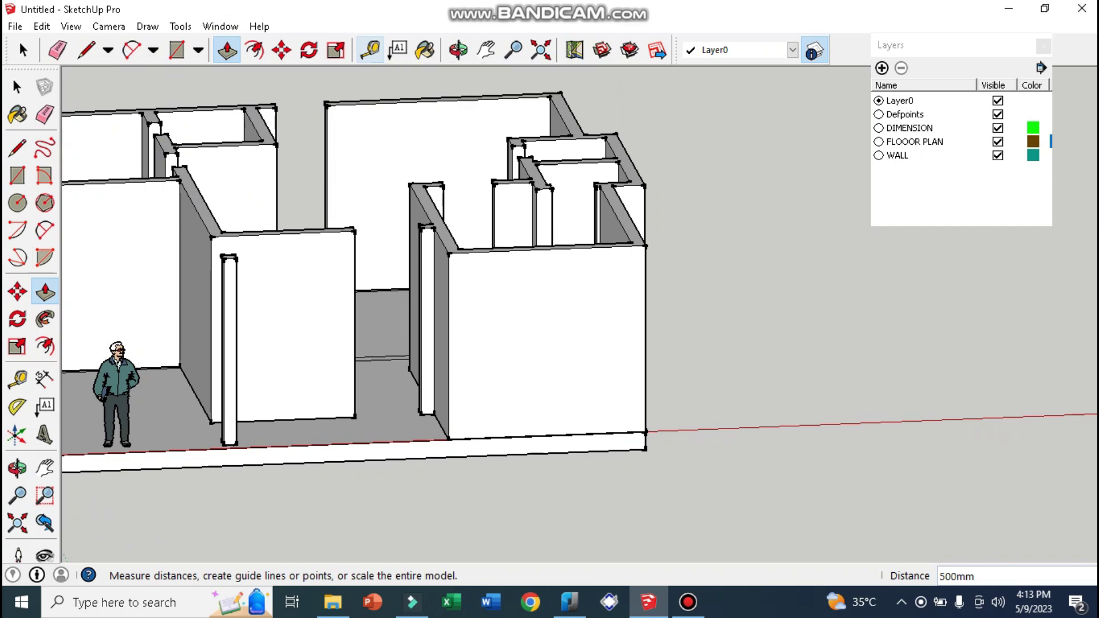
Step: Place a Tape Measure guide 900mm above the front wall's bottom edge
left_click(369, 50)
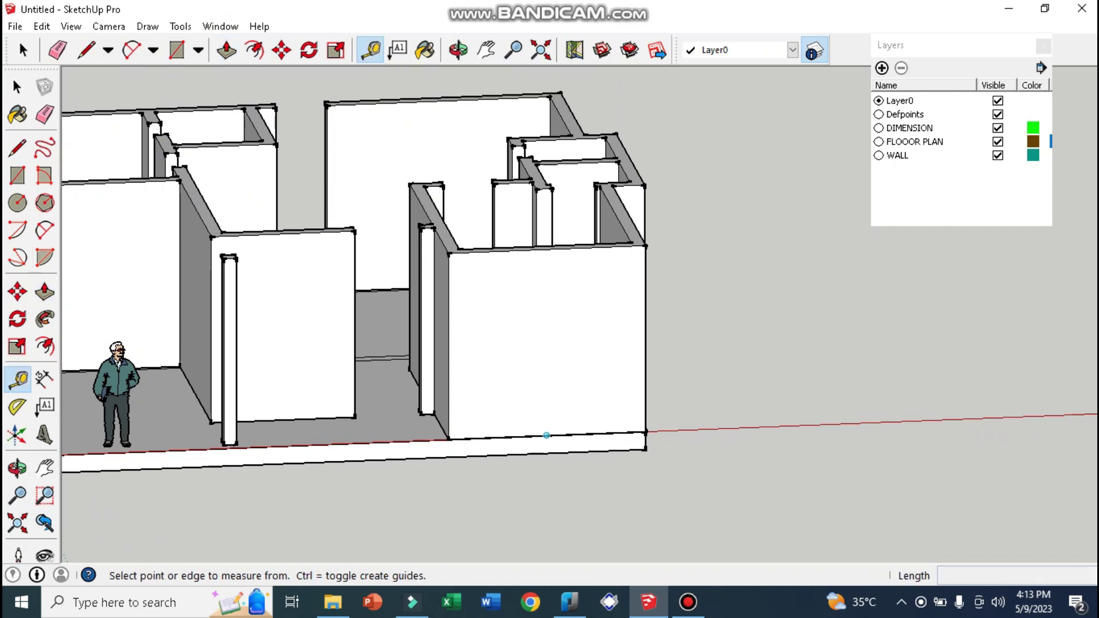
scroll(543, 432, "up", 2)
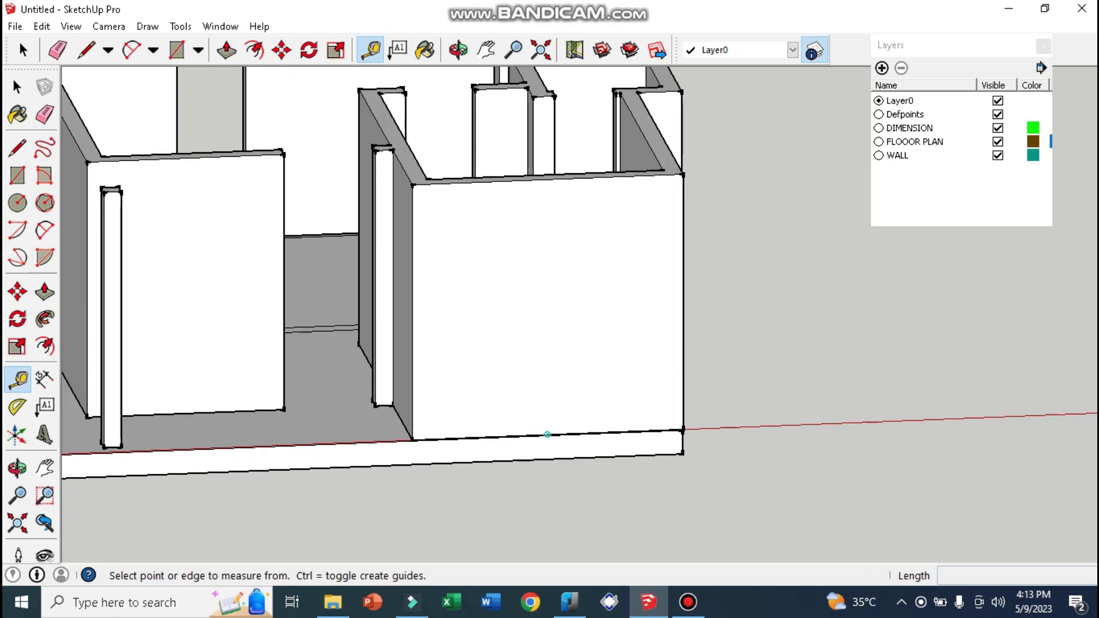
left_click(547, 435)
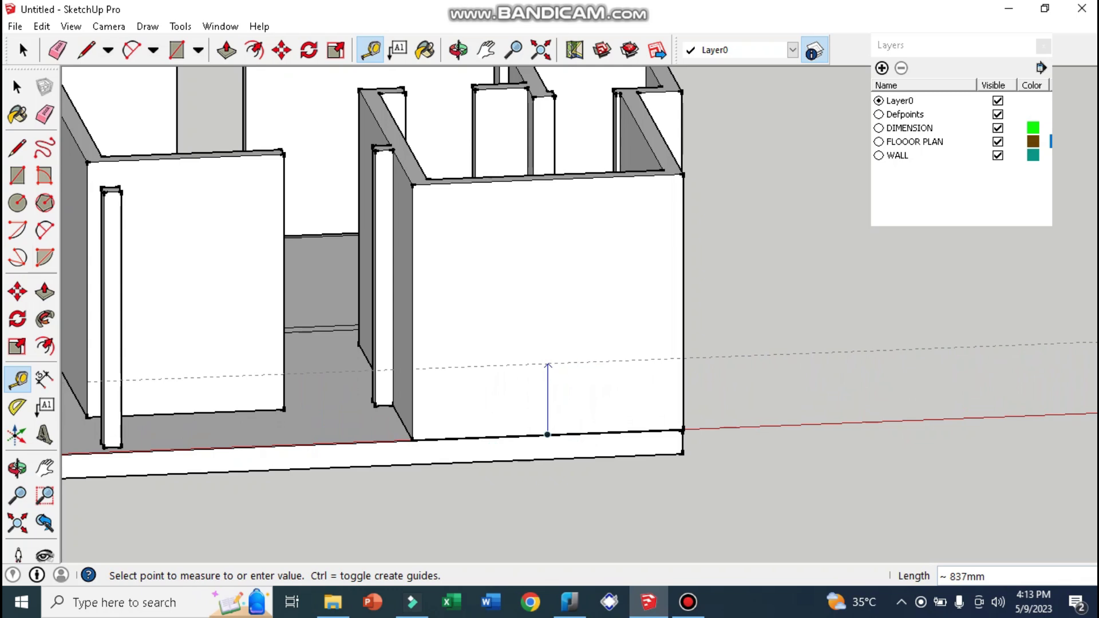
type("900")
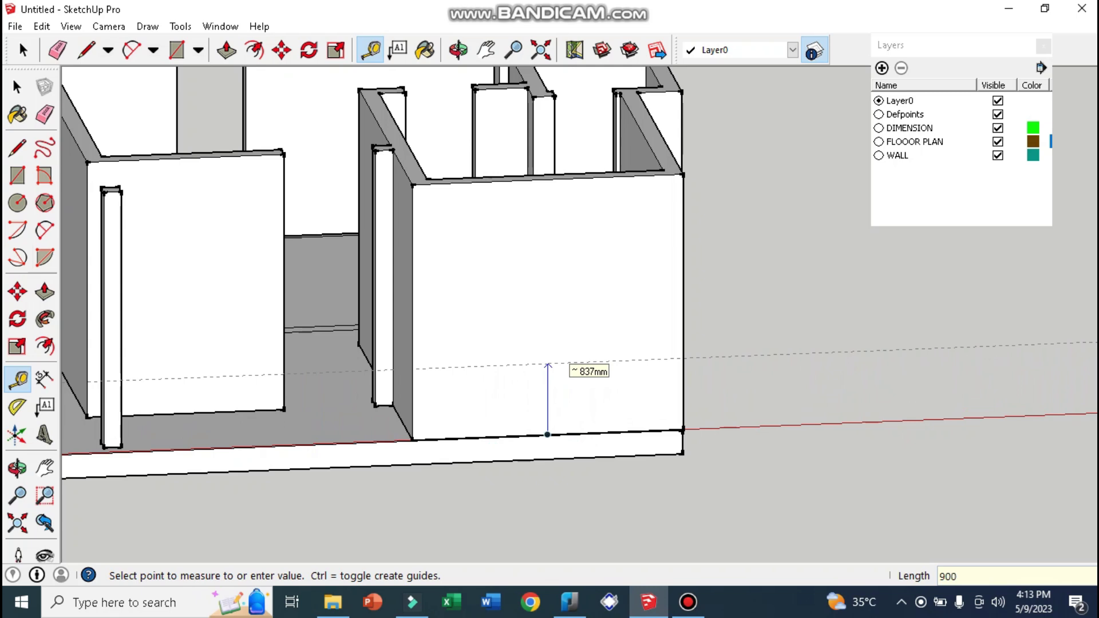
key("Return")
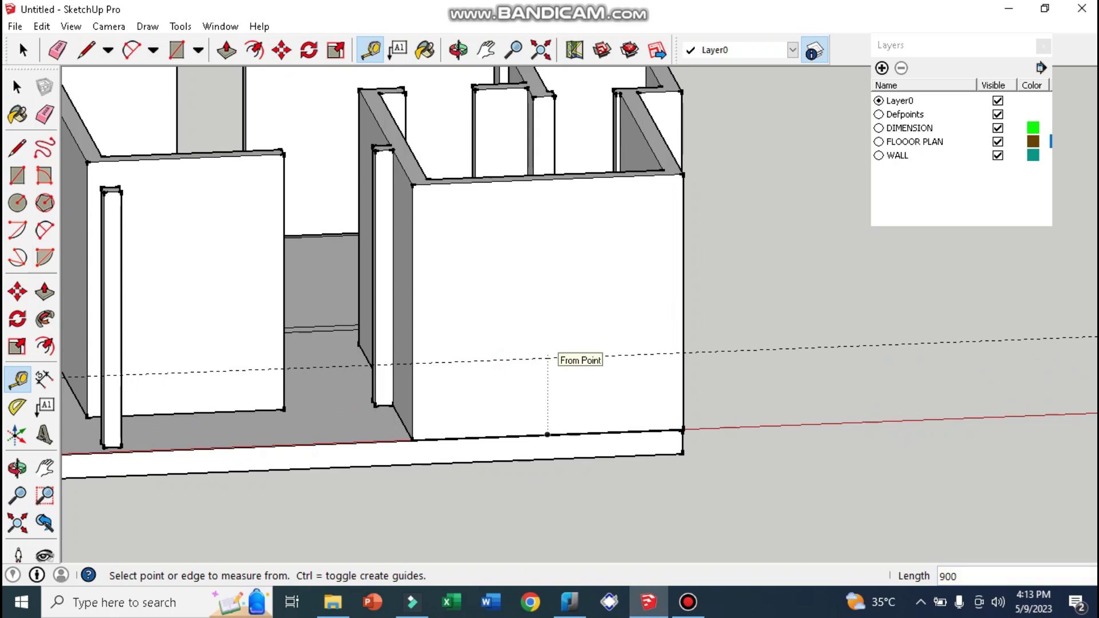
Step: Draw the window outline from the guide: 800 across, 1100 up, 1600 across, then close it
left_click(90, 56)
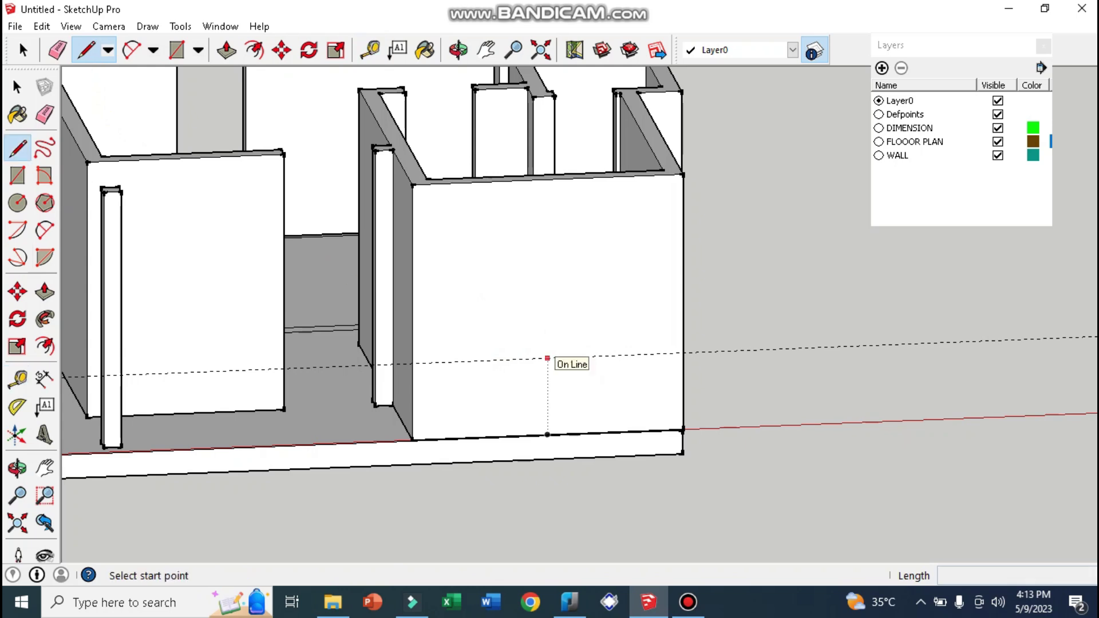
left_click(547, 358)
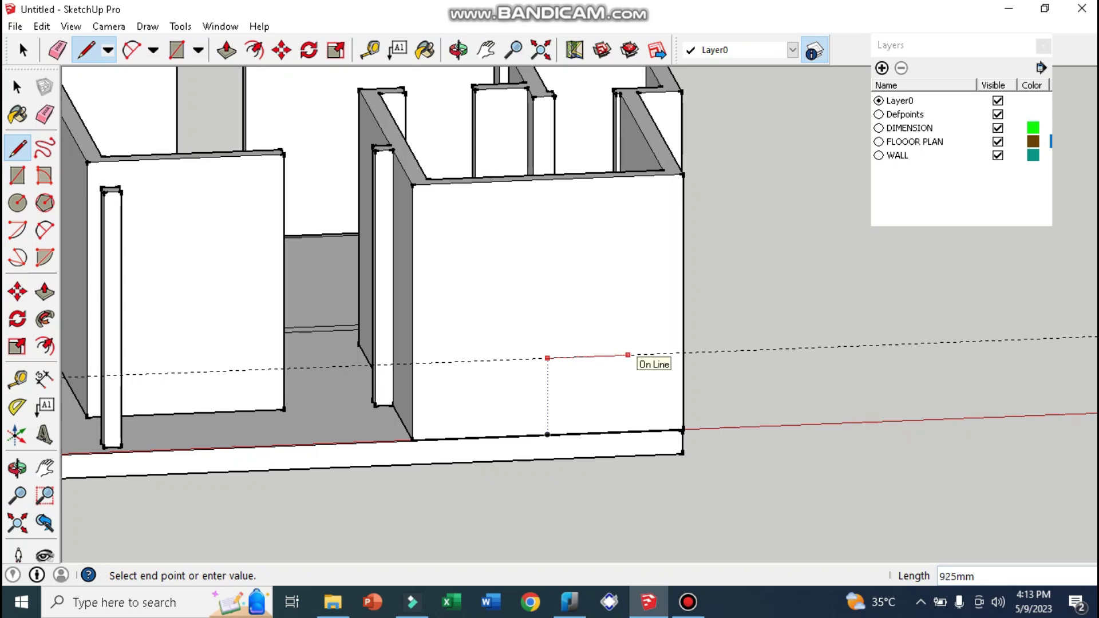
type("800")
key("Return")
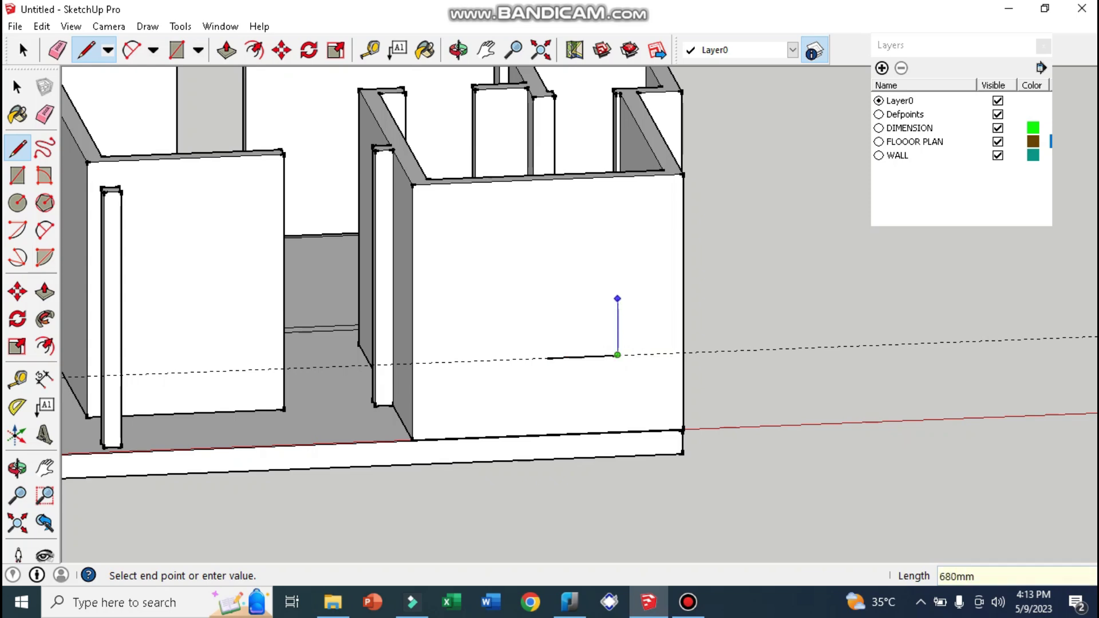
type("11")
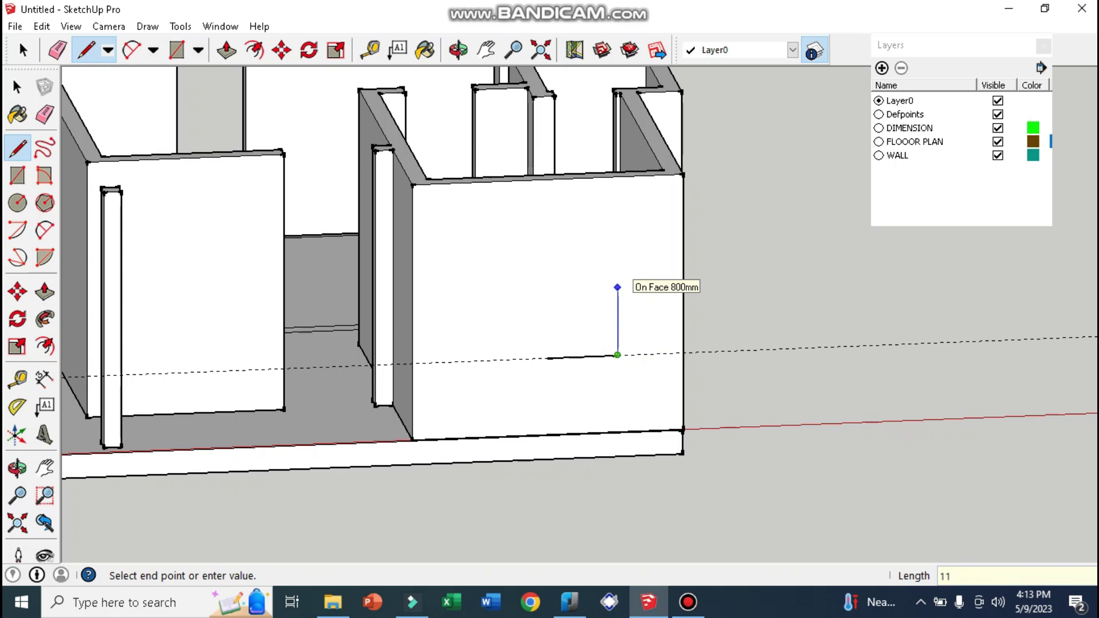
type("00")
key("Return")
type("1600")
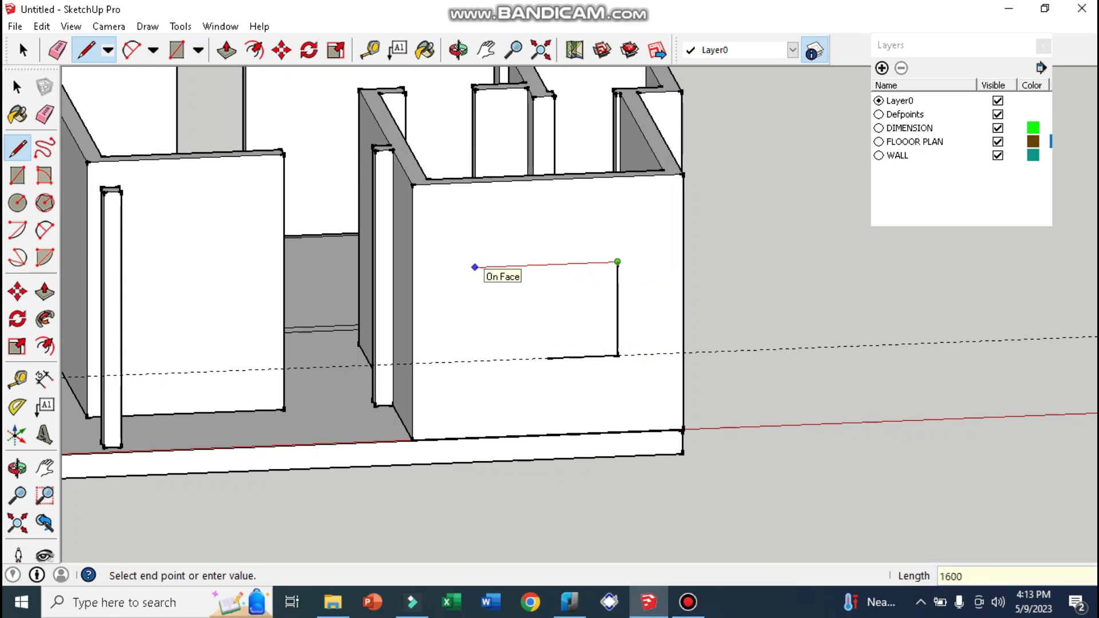
key("Return")
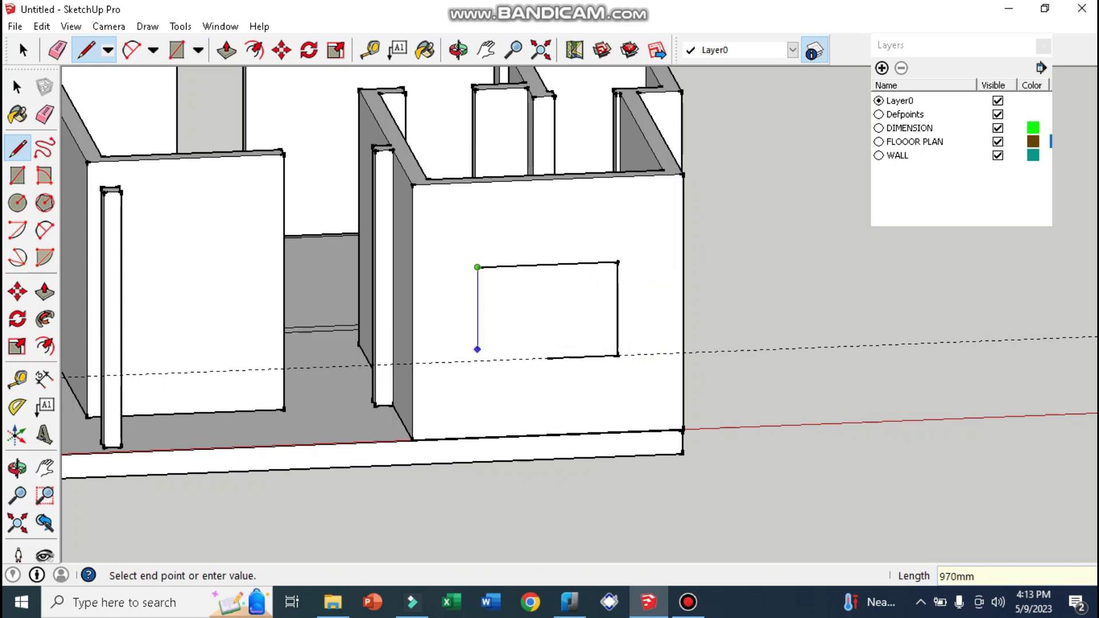
left_click(477, 361)
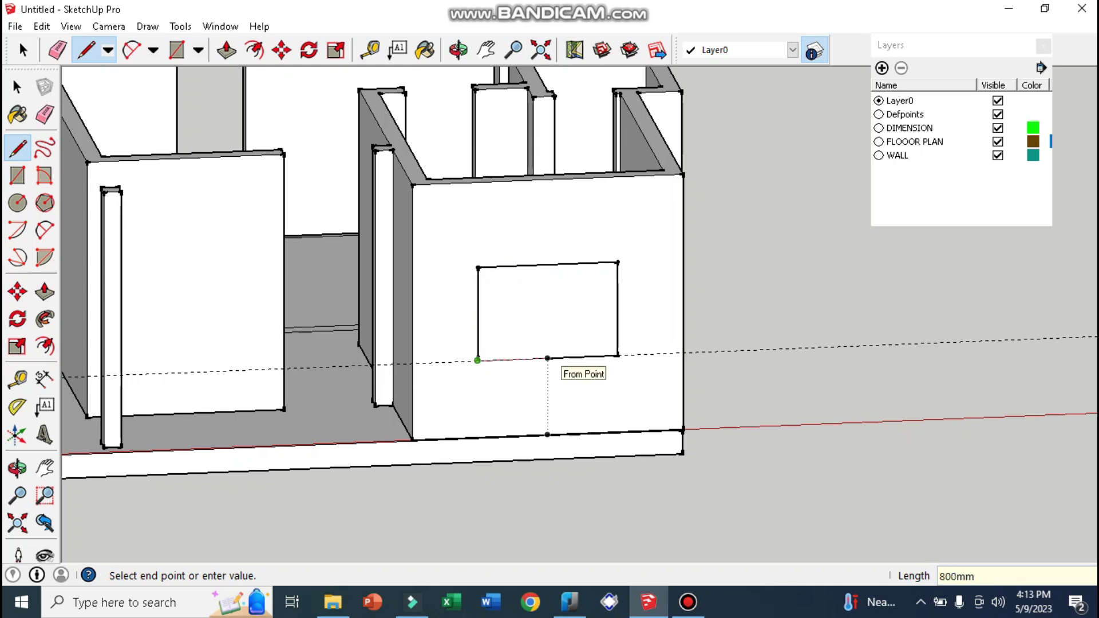
left_click(547, 358)
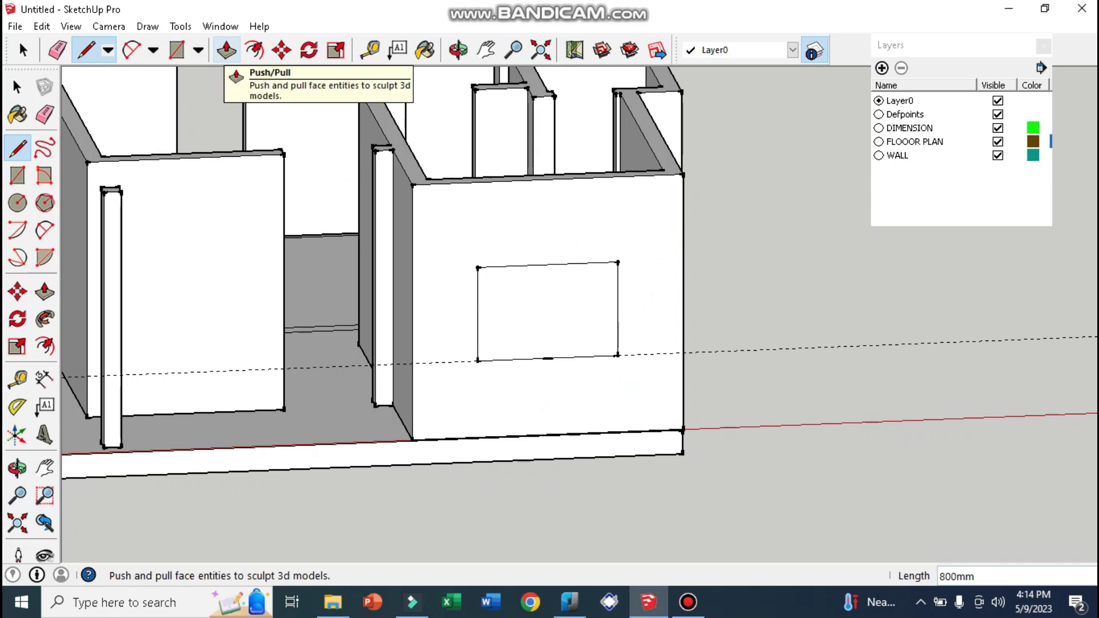
Step: Push the window face through the front wall, then orbit to inspect the opening
left_click(227, 50)
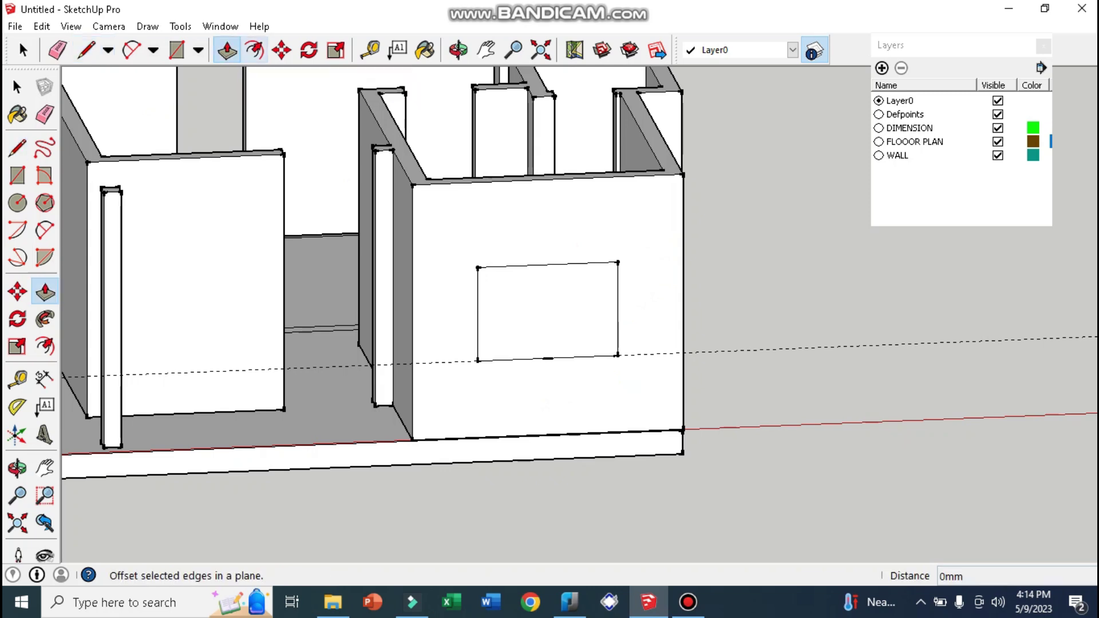
left_click(540, 289)
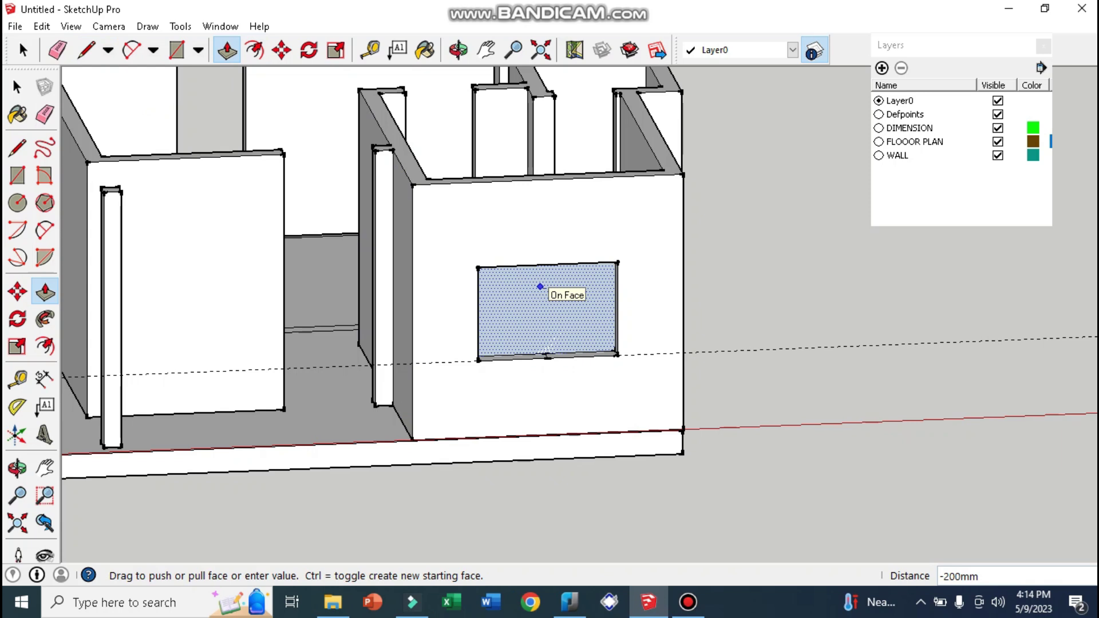
left_click(539, 286)
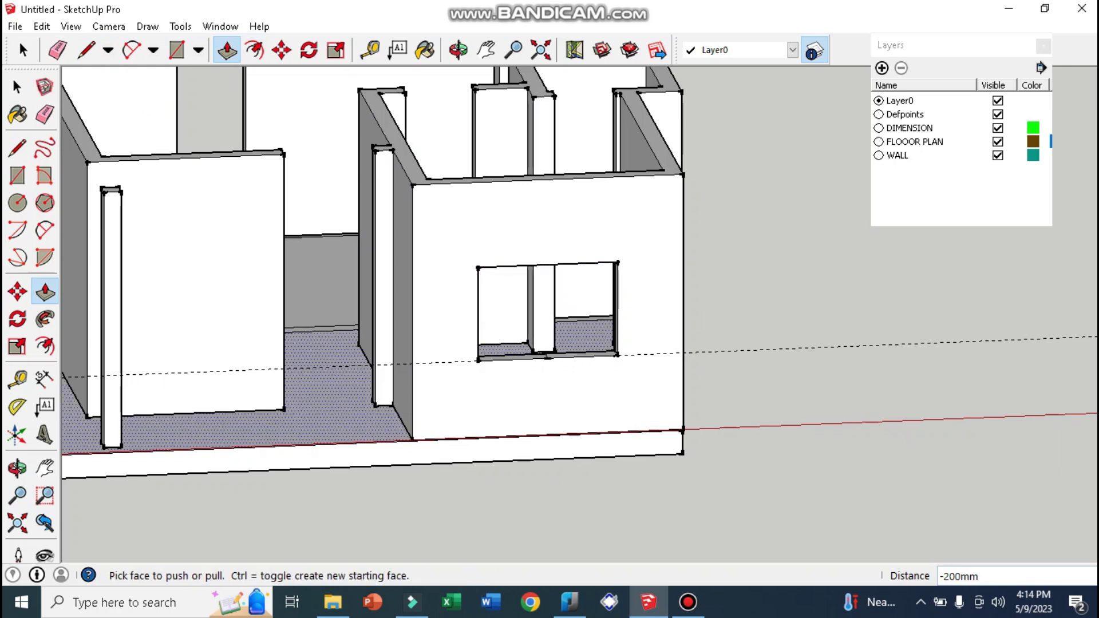
middle_click_drag(572, 395, 532, 435)
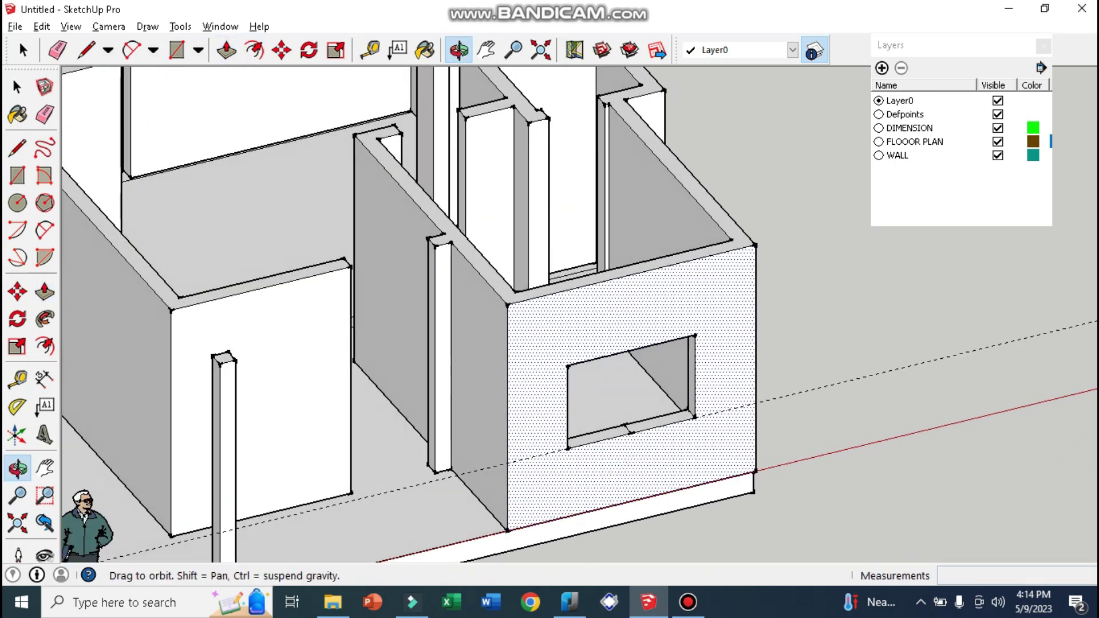
middle_click_drag(549, 315, 578, 326)
mouse_move(549, 344)
left_mouse_down()
mouse_move(458, 347)
mouse_move(532, 344)
mouse_move(498, 347)
left_mouse_up()
mouse_move(498, 346)
middle_mouse_down()
mouse_move(461, 346)
mouse_move(678, 361)
middle_mouse_up()
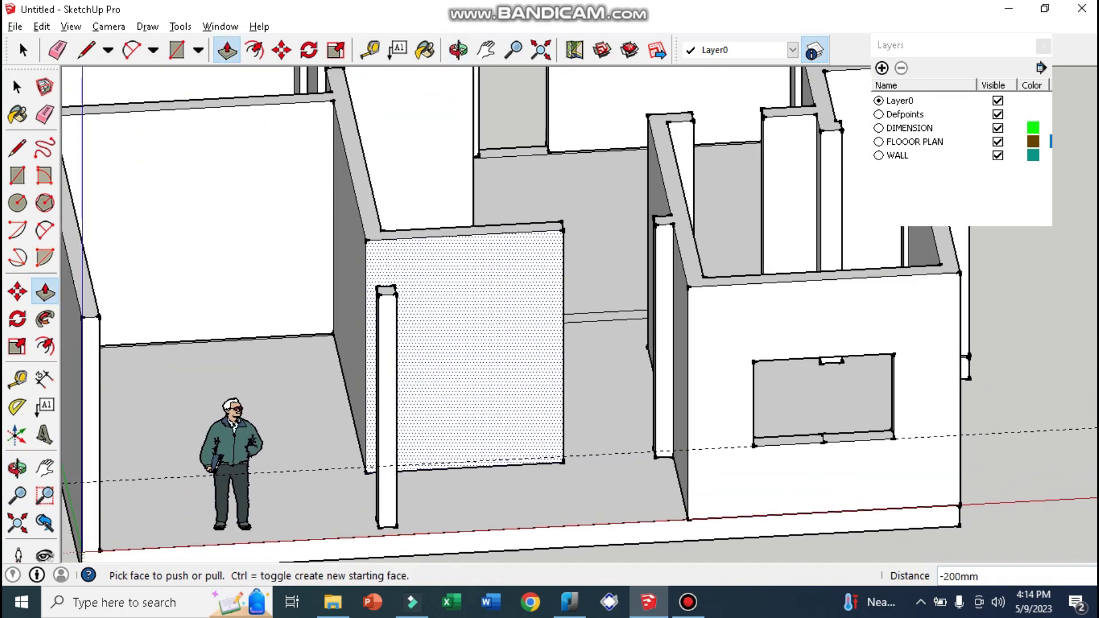
mouse_move(549, 343)
middle_mouse_down()
mouse_move(498, 329)
mouse_move(515, 337)
mouse_move(549, 320)
middle_mouse_up()
scroll(388, 366, "up", 1)
scroll(387, 366, "up", 1)
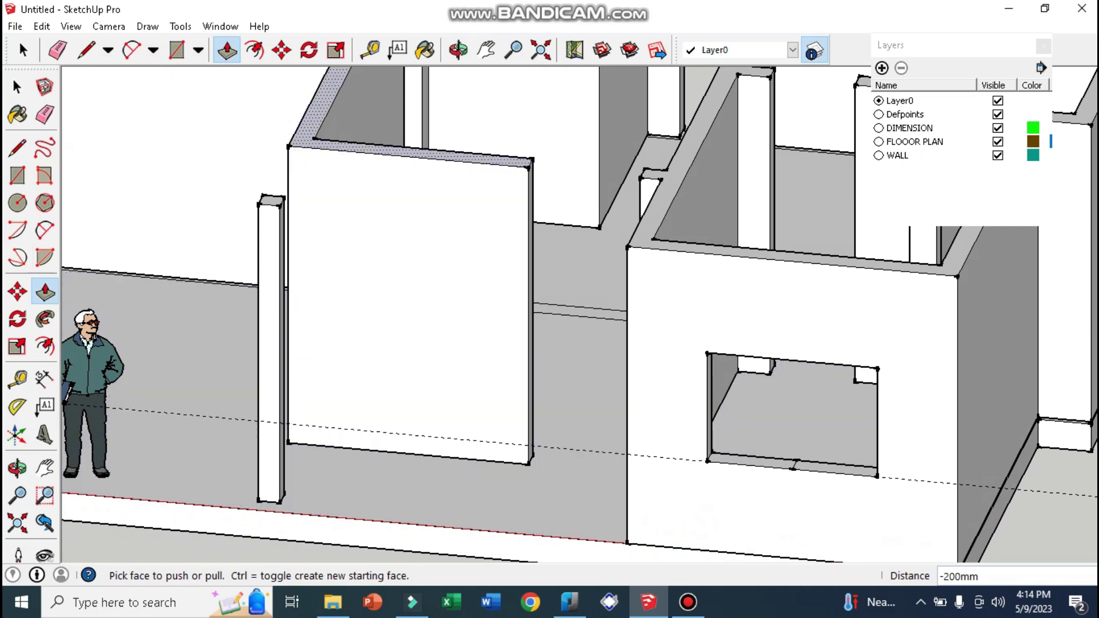
Step: Place a 900mm guide above the bottom edge of the wall beside the figure
left_click(369, 49)
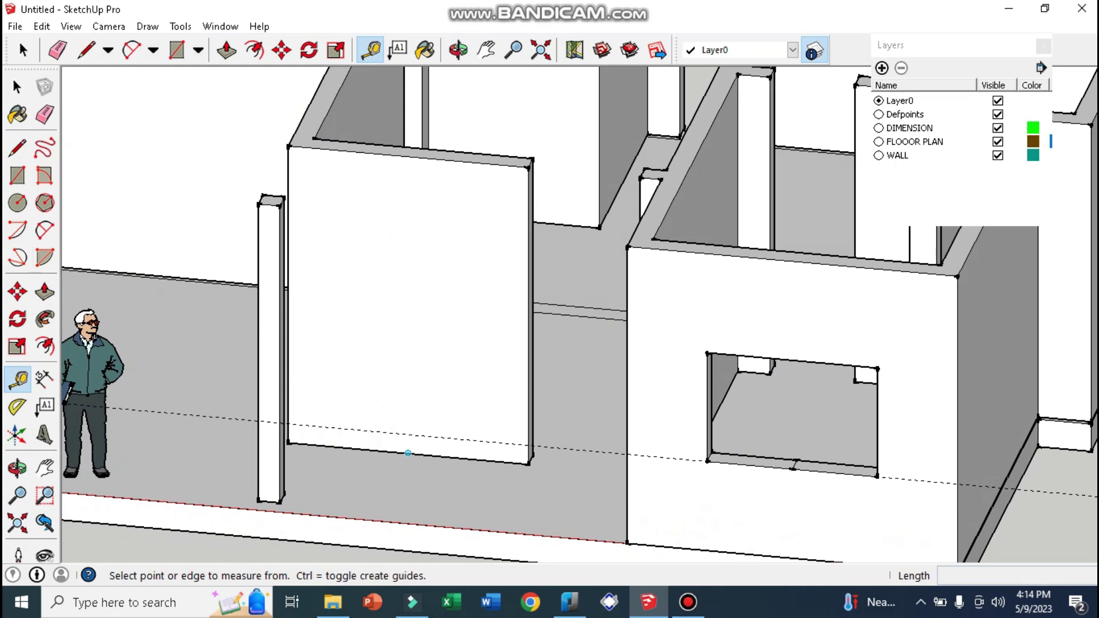
left_click(408, 452)
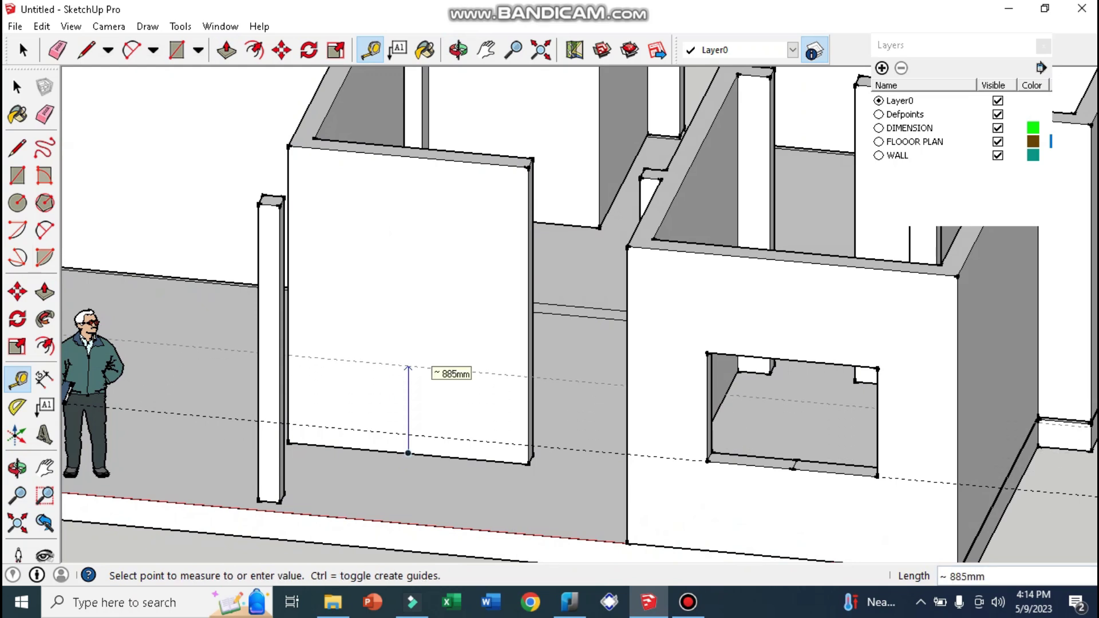
type("900")
key("Return")
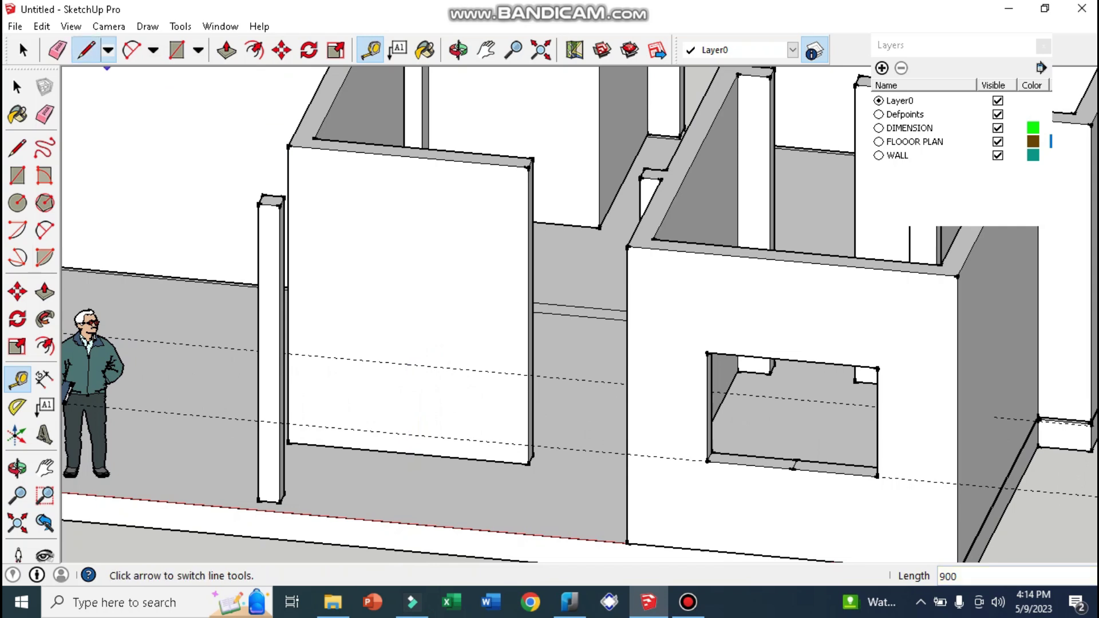
Step: Draw the second window outline from the guide with 800, 100 and 1600 segments, closing it
left_click(86, 50)
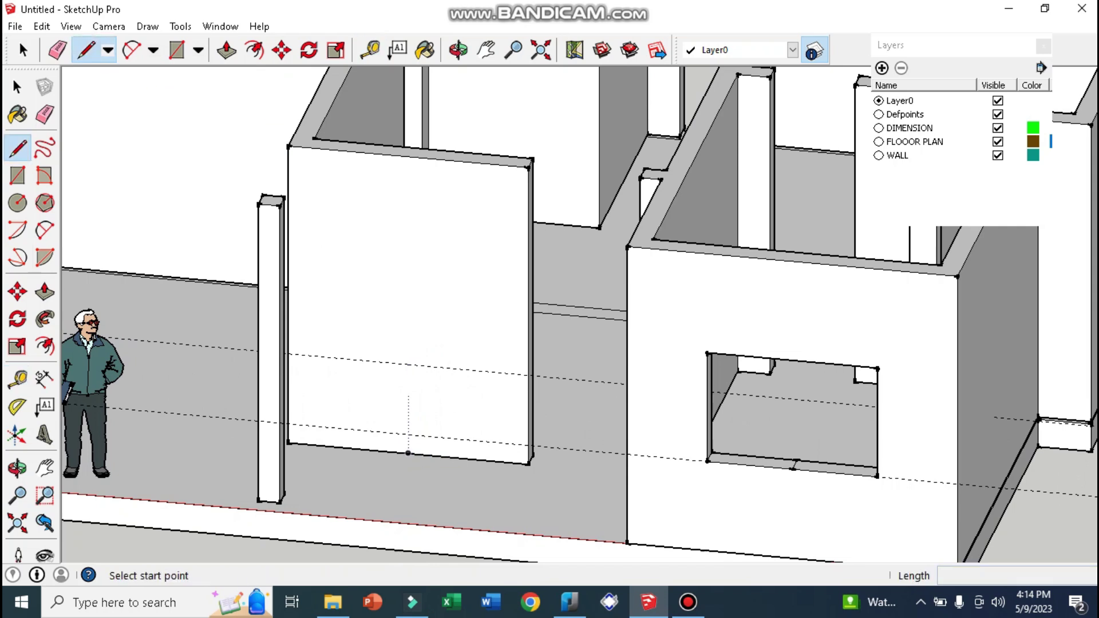
left_click(408, 364)
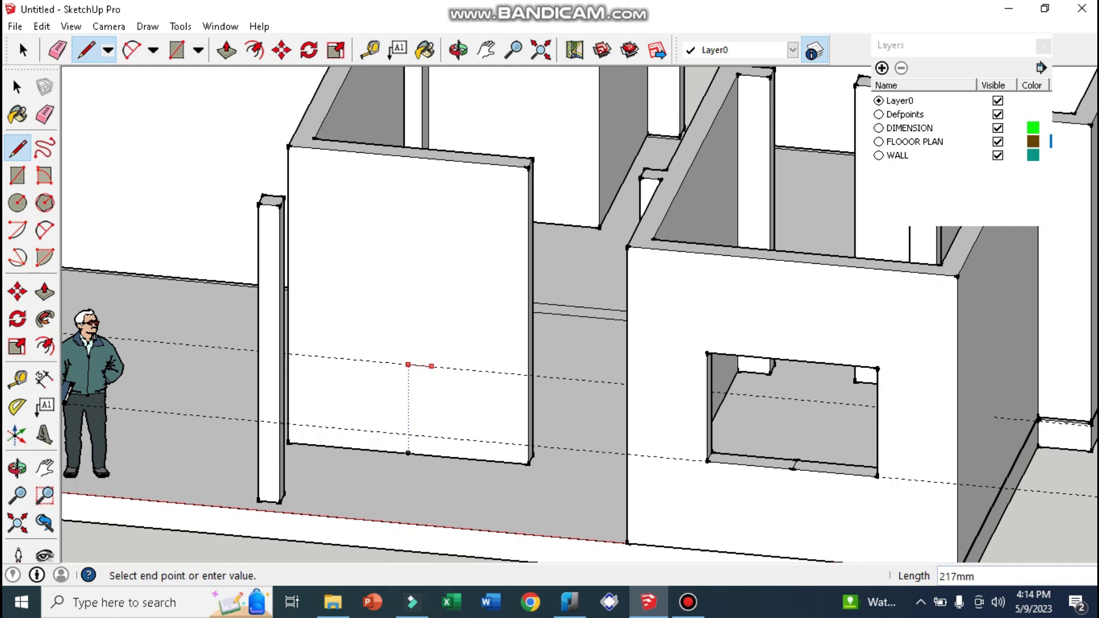
type("800")
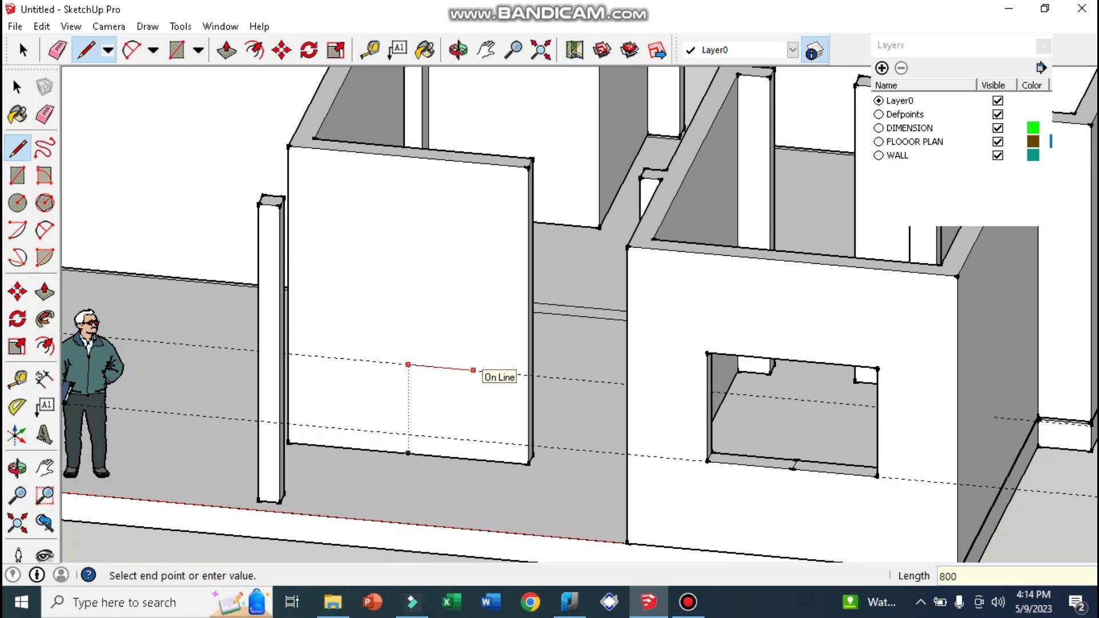
key("Return")
type("1")
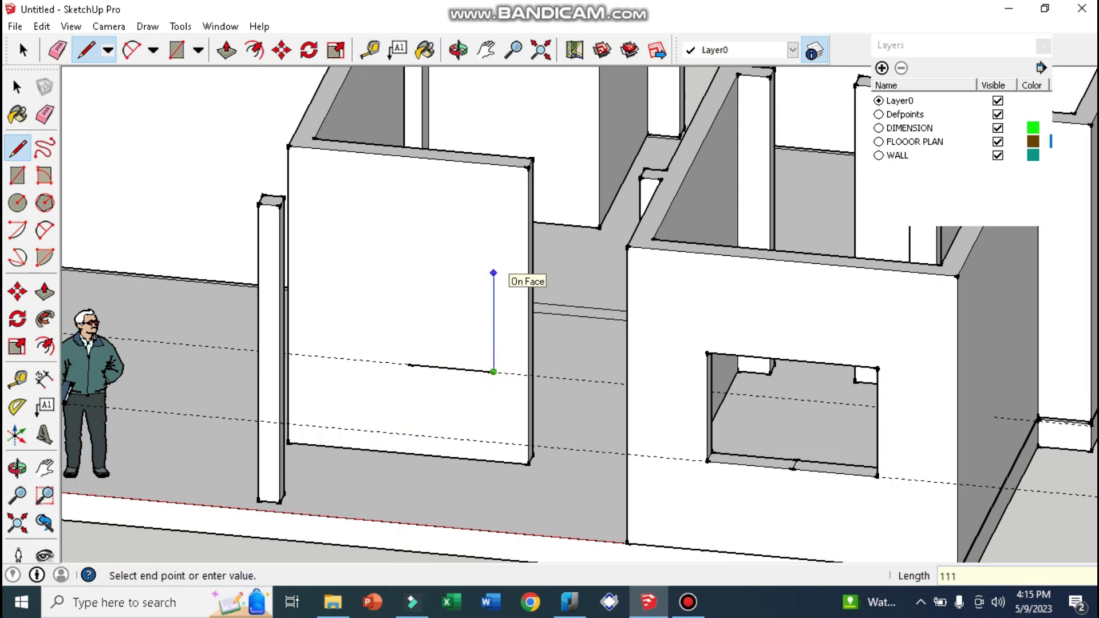
type("00")
key("Return")
type("1600")
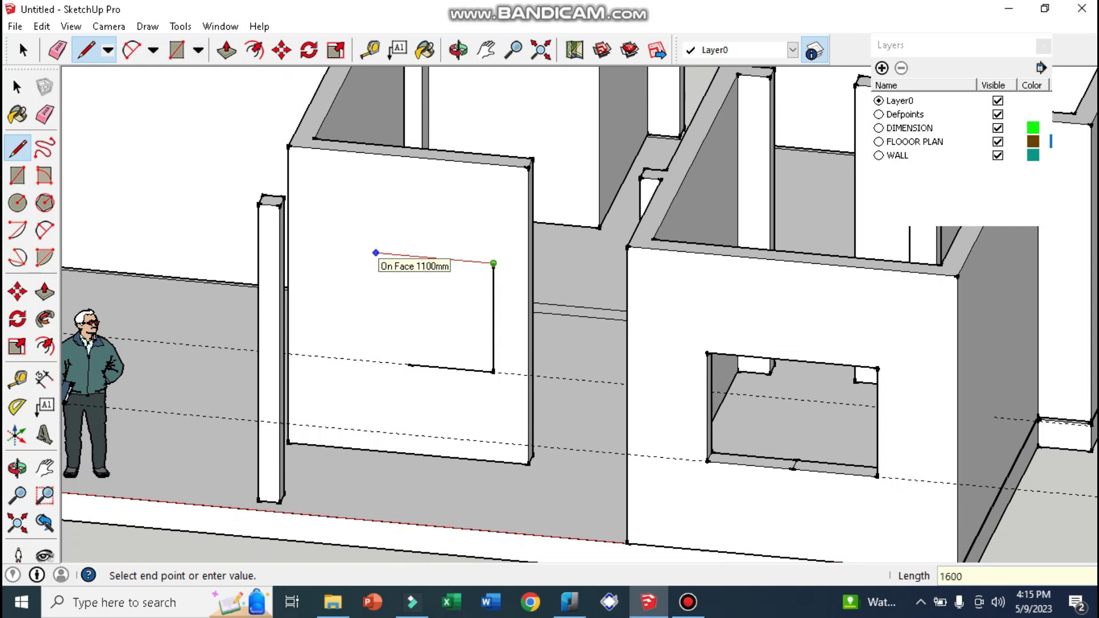
key("Return")
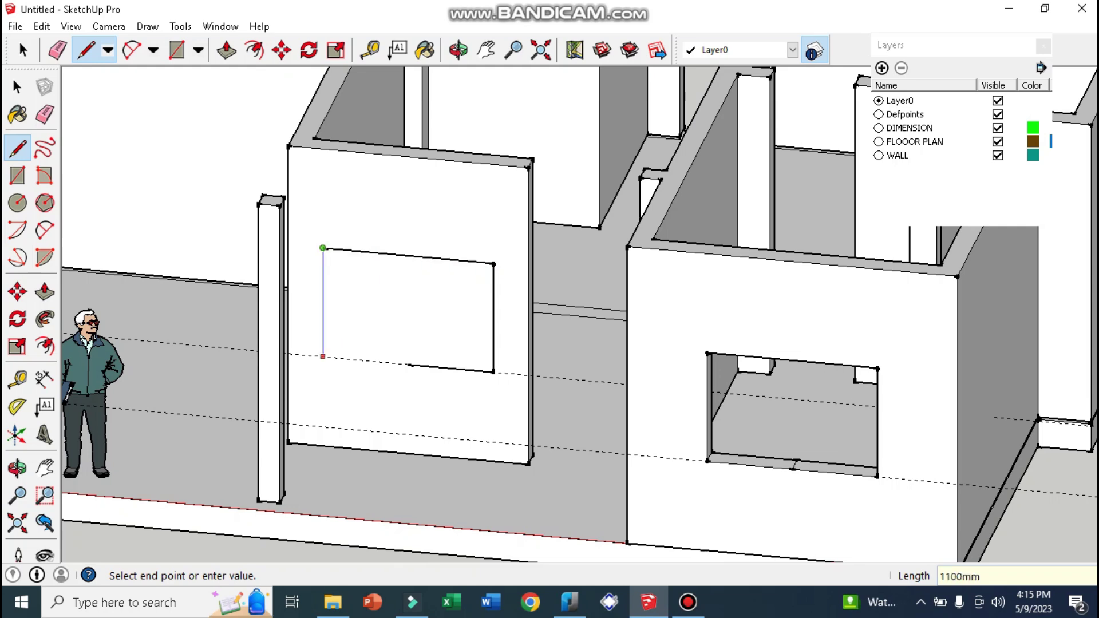
left_click(323, 357)
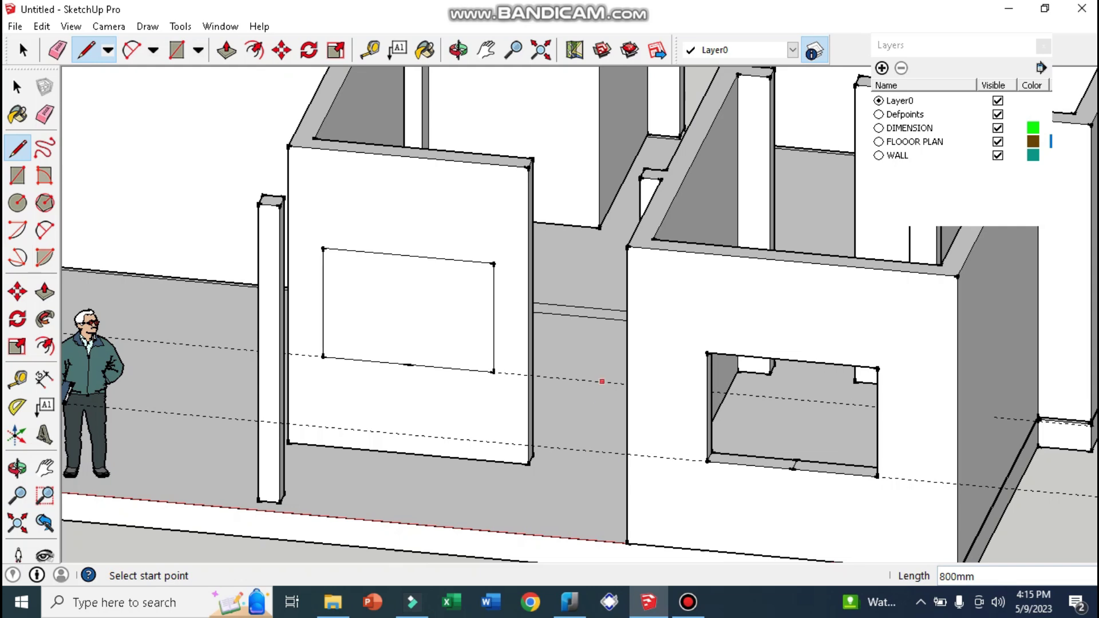
left_click(45, 114)
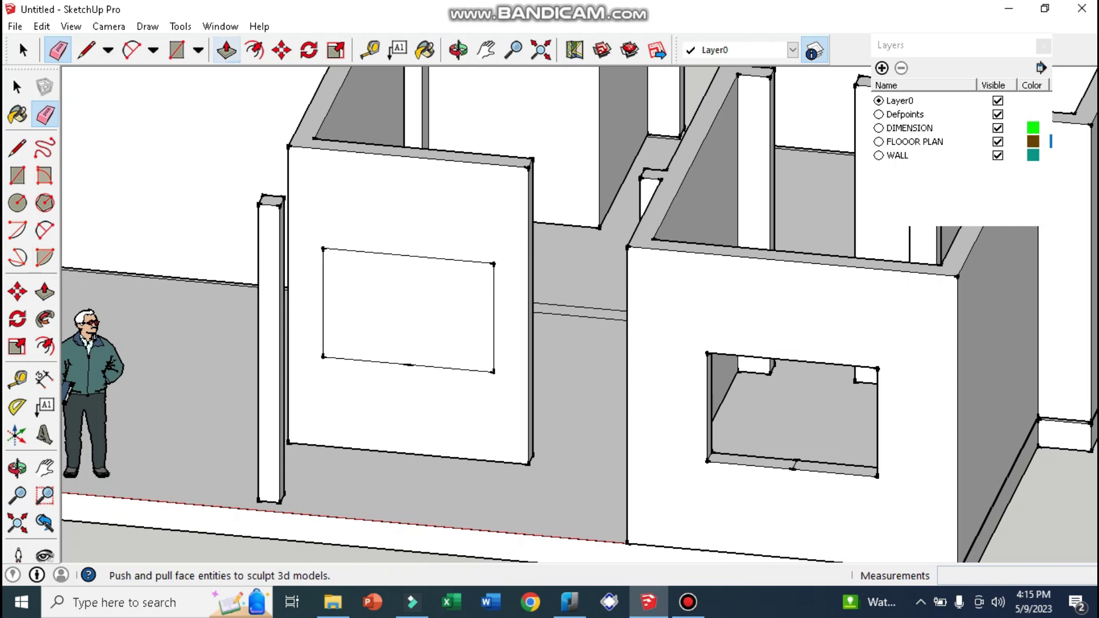
Step: Push the second window face through its wall, then orbit toward the next wall
left_click(227, 51)
left_click(408, 309)
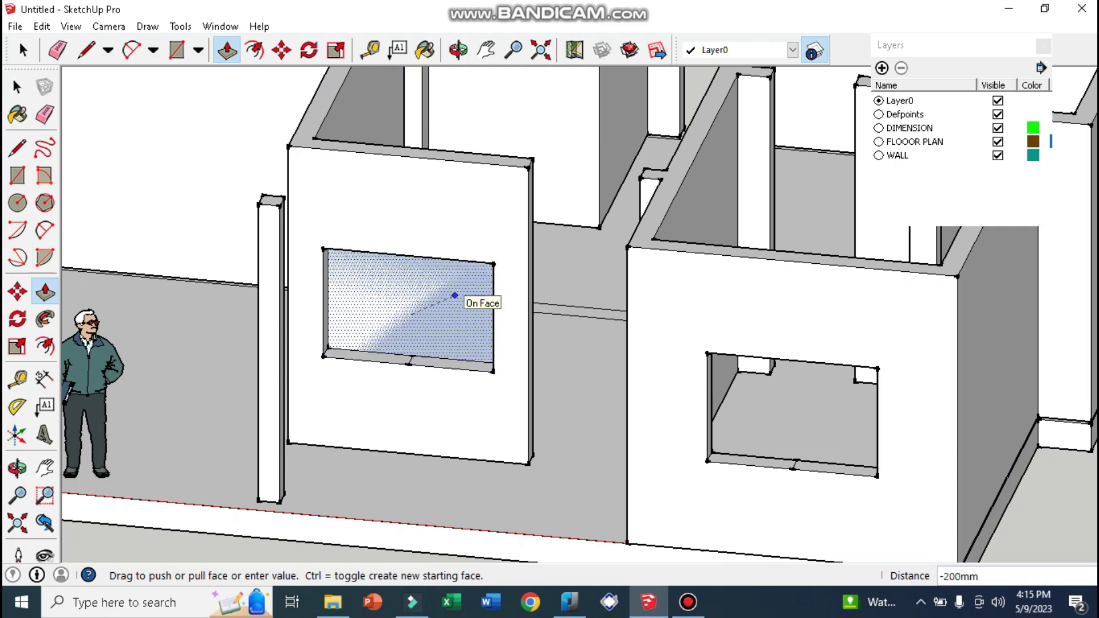
left_click(454, 295)
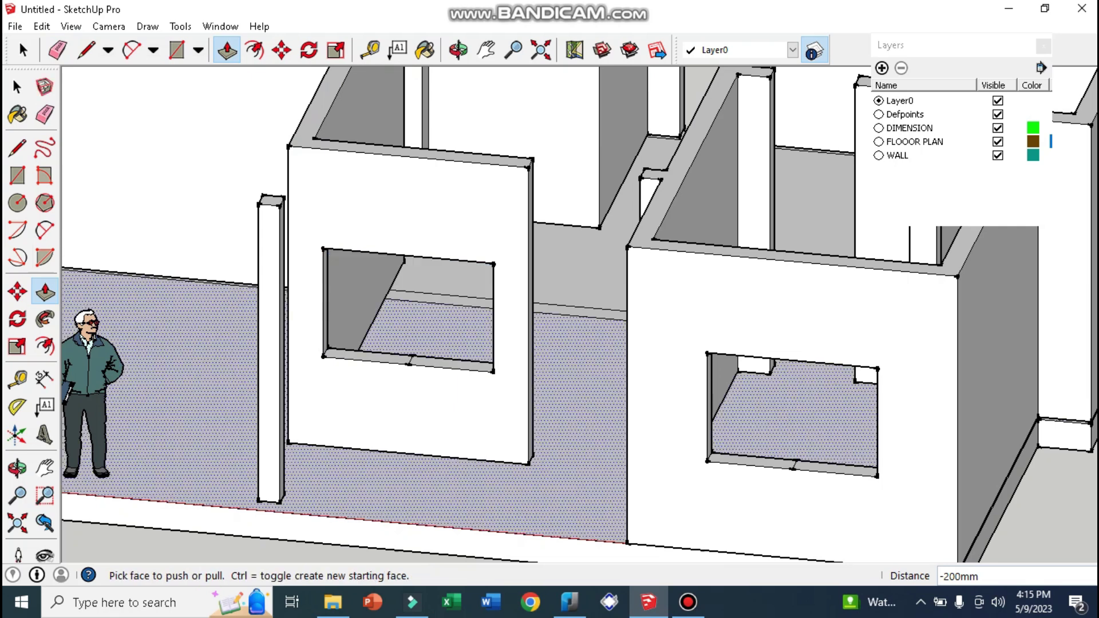
middle_click_drag(550, 309, 607, 320)
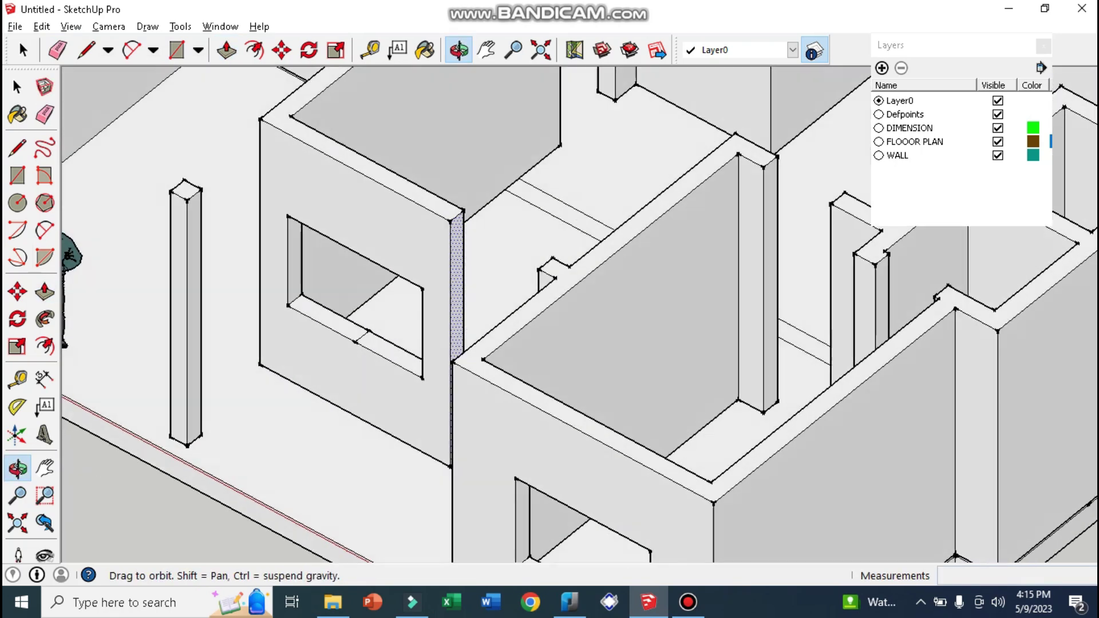
left_click_drag(549, 309, 487, 309)
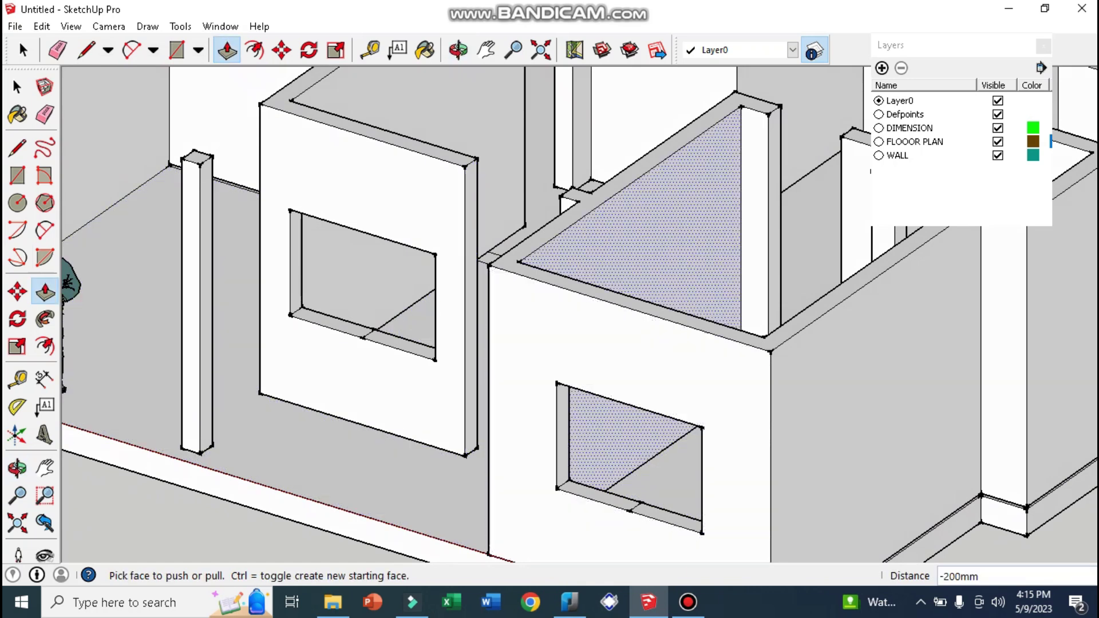
middle_click_drag(629, 229, 624, 229)
left_click_drag(549, 309, 572, 309)
Step: Trace three sides of a third window outline on another front wall
key("p")
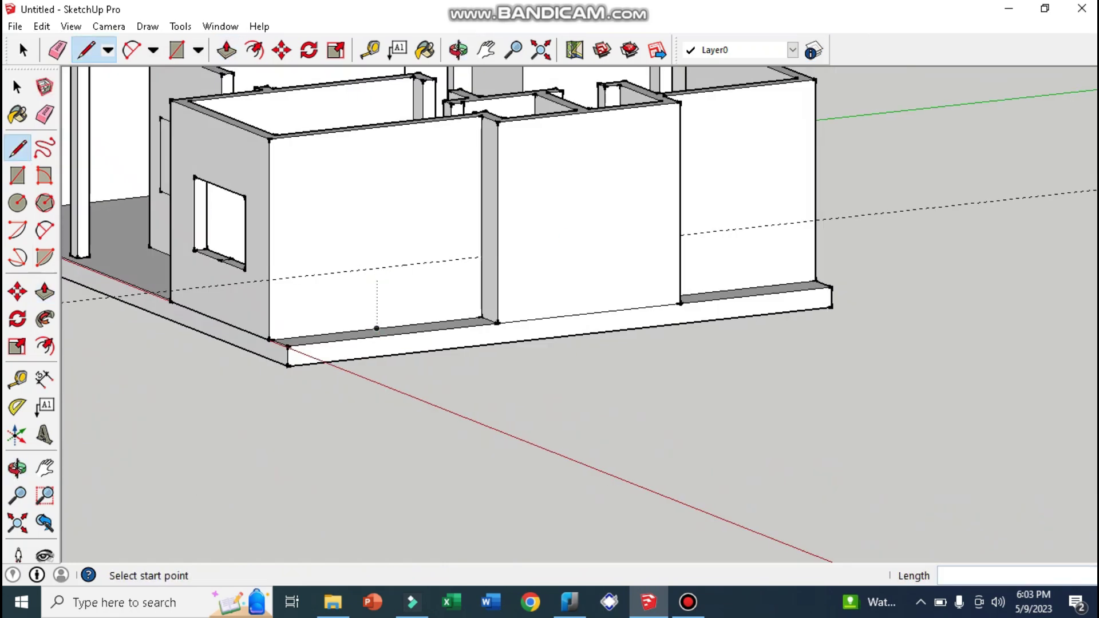
left_click(376, 268)
left_click(423, 263)
left_click(424, 192)
left_click(334, 197)
Step: Close the window outline into a face, then undo a stray line drawn up the wall
left_click(334, 274)
left_click(377, 268)
scroll(409, 326, "down", 2)
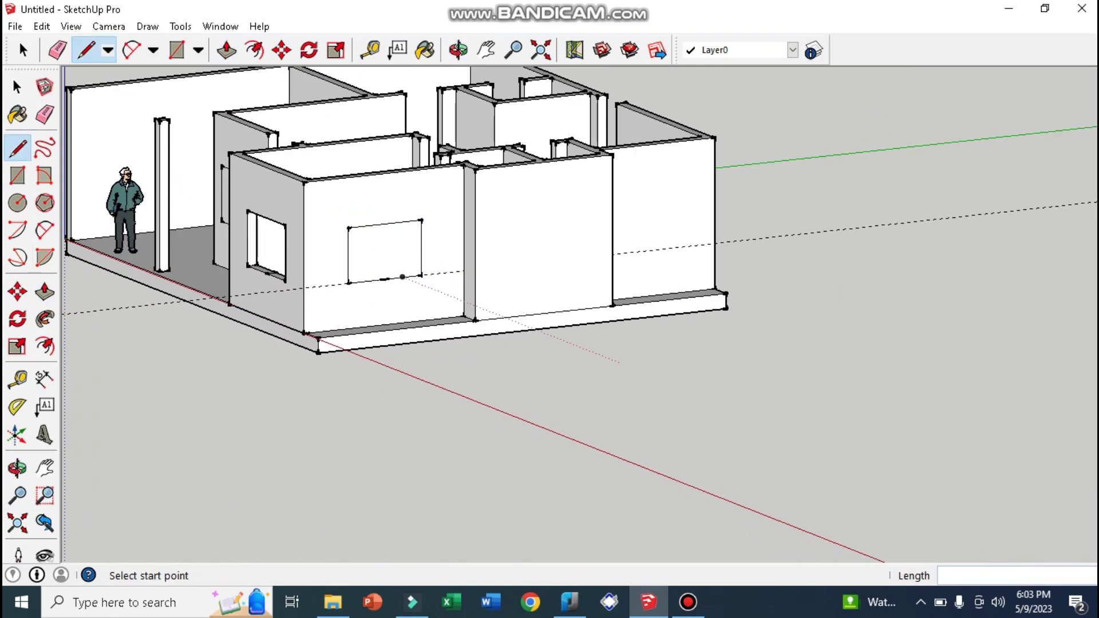
middle_click_drag(402, 277, 492, 269)
left_click(504, 286)
left_click(503, 242)
key("Return")
type("110")
key("Escape")
key("ctrl+z")
scroll(550, 280, "up", 2)
scroll(515, 278, "up", 2)
Step: Draw another window rectangle outline on the wall
left_click(467, 275)
left_click(506, 281)
scroll(505, 280, "up", 1)
left_click(506, 203)
left_click(417, 192)
left_click(416, 267)
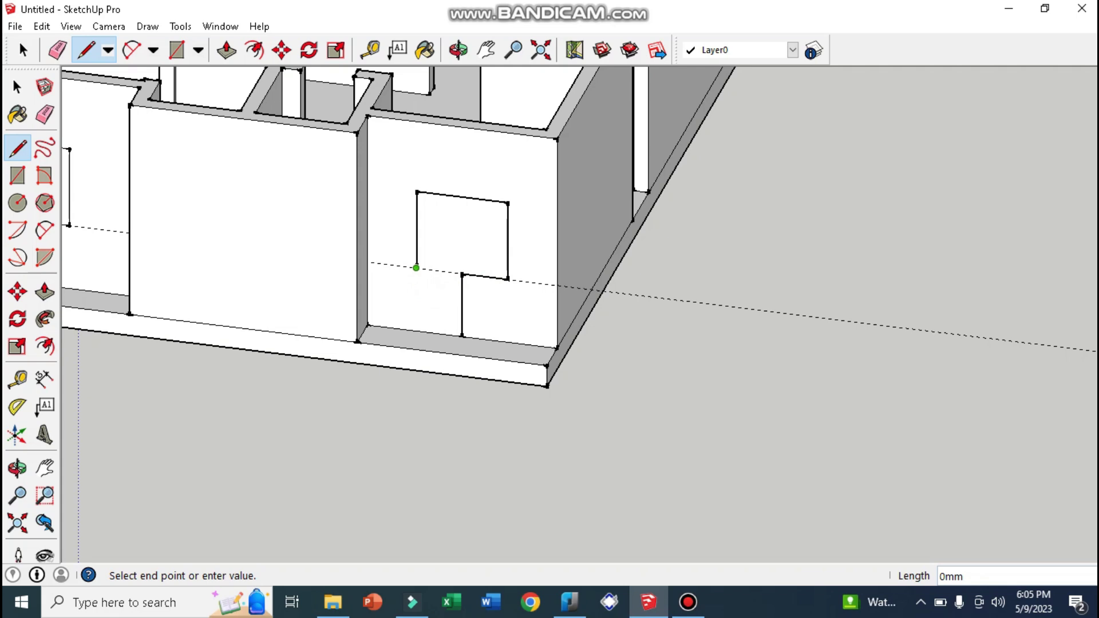
key("e")
Step: Place a 900 mm height guide above the front wall's bottom edge
middle_click_drag(550, 286, 400, 275)
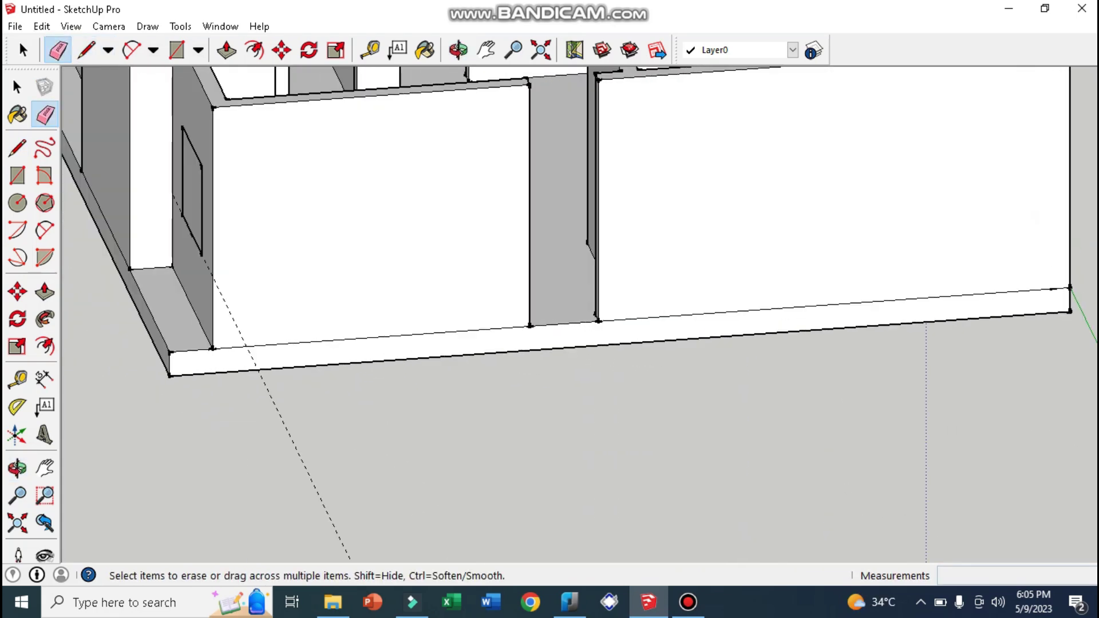
key("t")
left_click(368, 337)
type("900")
key("Return")
scroll(434, 333, "up", 1)
Step: Draw a window rectangle on the front wall starting at the 900 mm guide
left_click(86, 50)
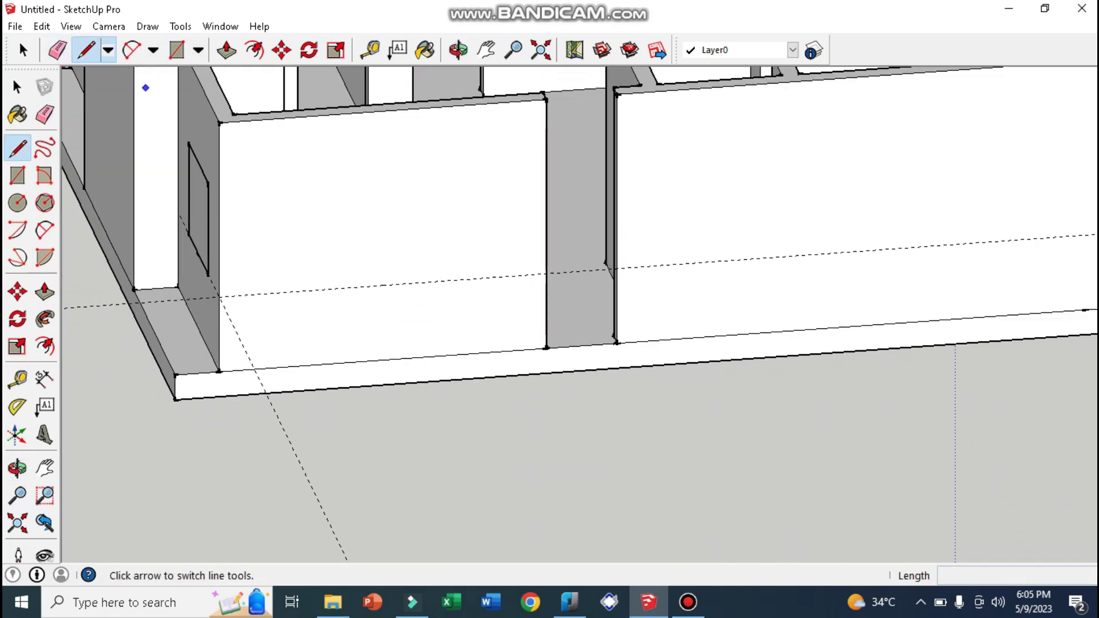
left_click(384, 285)
left_click(454, 281)
left_click(454, 189)
left_click(311, 198)
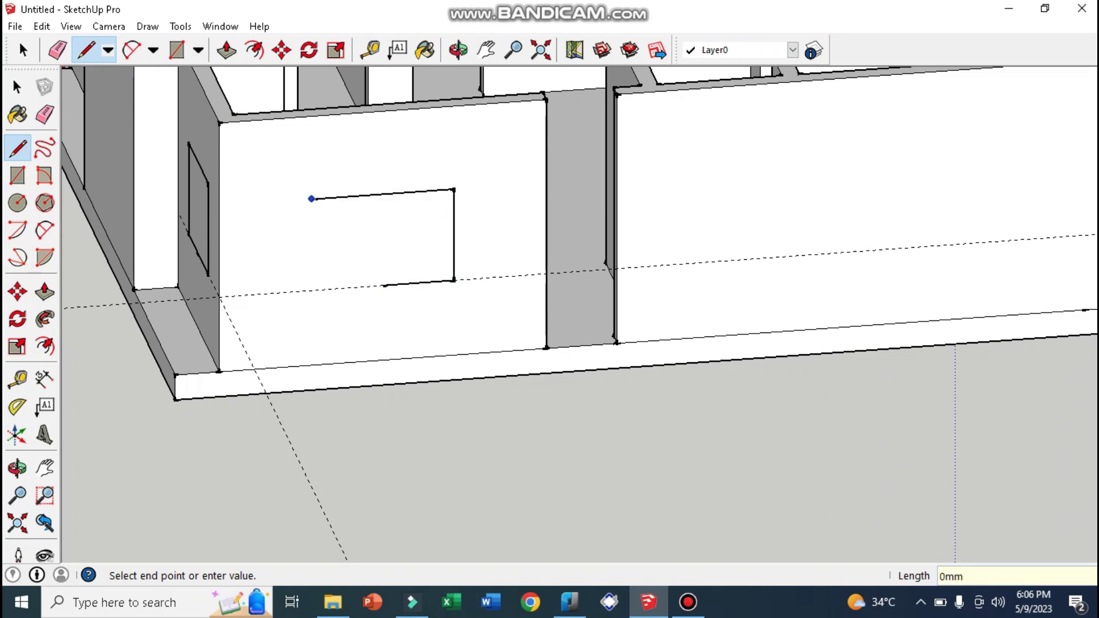
left_click(311, 286)
left_click(383, 285)
Step: Mark a window position along the right-hand wall and draw its window rectangle
middle_click_drag(384, 285, 630, 298)
left_click(933, 358)
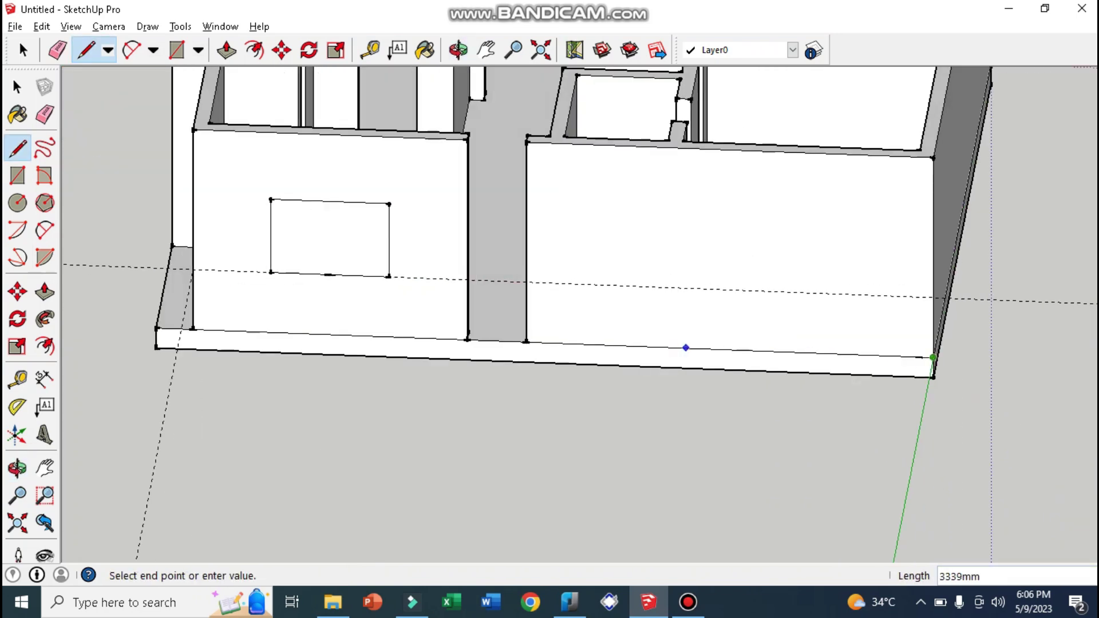
key("t")
left_click(939, 374)
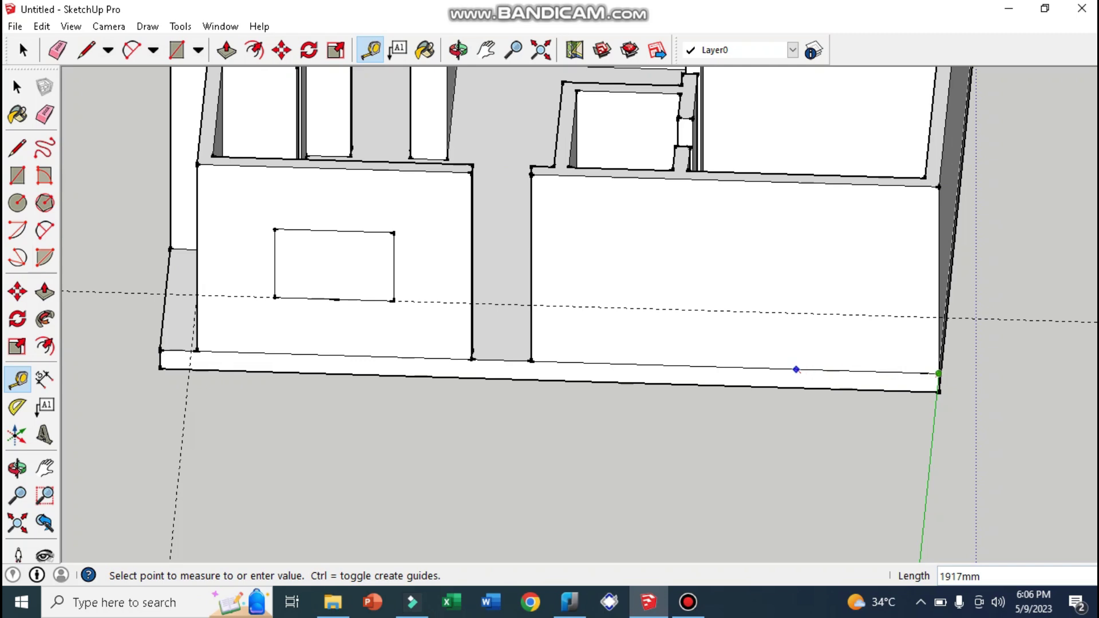
left_click(824, 371)
key("l")
left_click(938, 317)
left_click(809, 311)
left_click(749, 311)
left_click(749, 249)
left_click(868, 247)
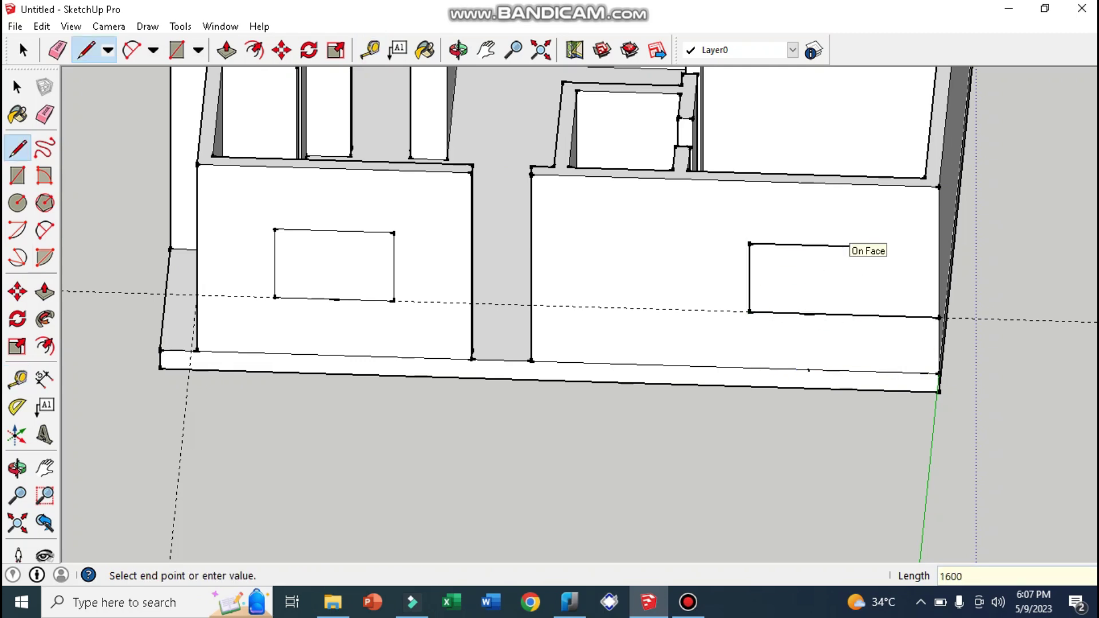
Step: Place a 2000 mm height guide on the wall
key("e")
left_click(904, 318)
key("t")
left_click(605, 362)
type("2000")
key("Return")
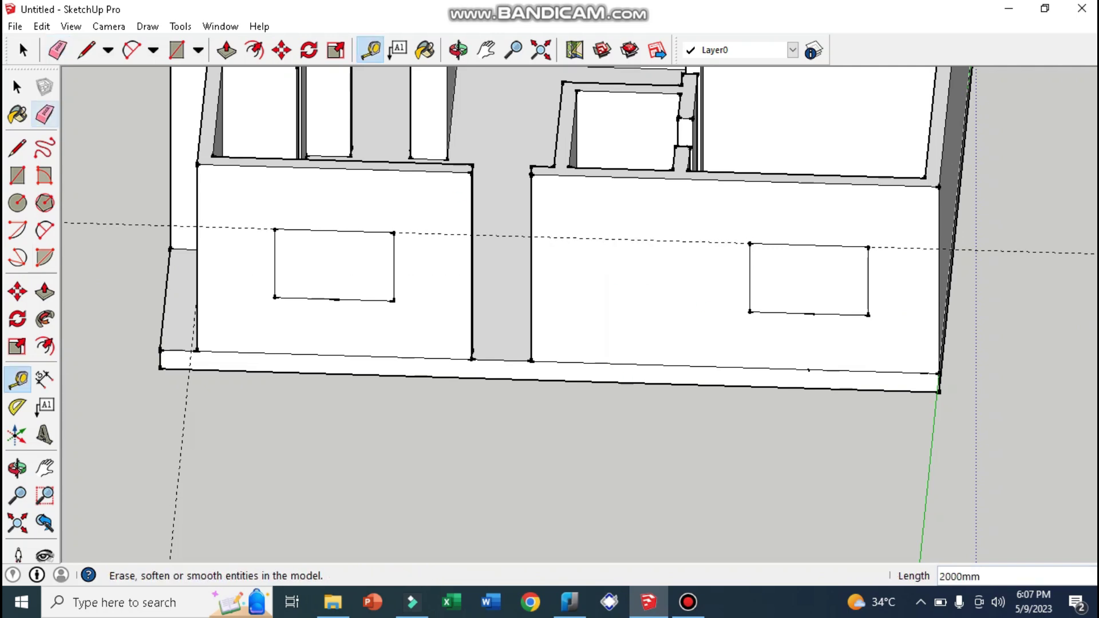
Step: Draw a small vent square on the wall at the 2000 mm guide
left_click(17, 147)
left_click(591, 239)
left_click(635, 240)
left_click(635, 276)
Step: Push the left window, the vent square and the right window 200 mm into the walls
left_click(591, 275)
left_click(591, 240)
left_click(227, 50)
left_click(286, 240)
double_click(612, 258)
double_click(808, 279)
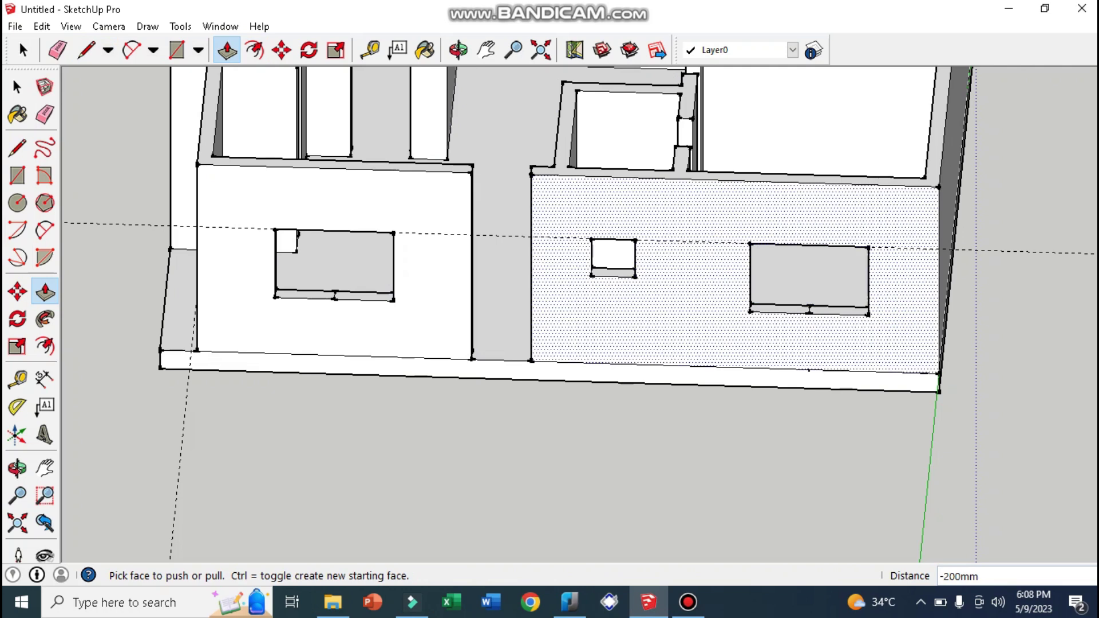
Step: From an elevated corner view, push another wall rectangle in by 200 mm
middle_click_drag(809, 279, 550, 389)
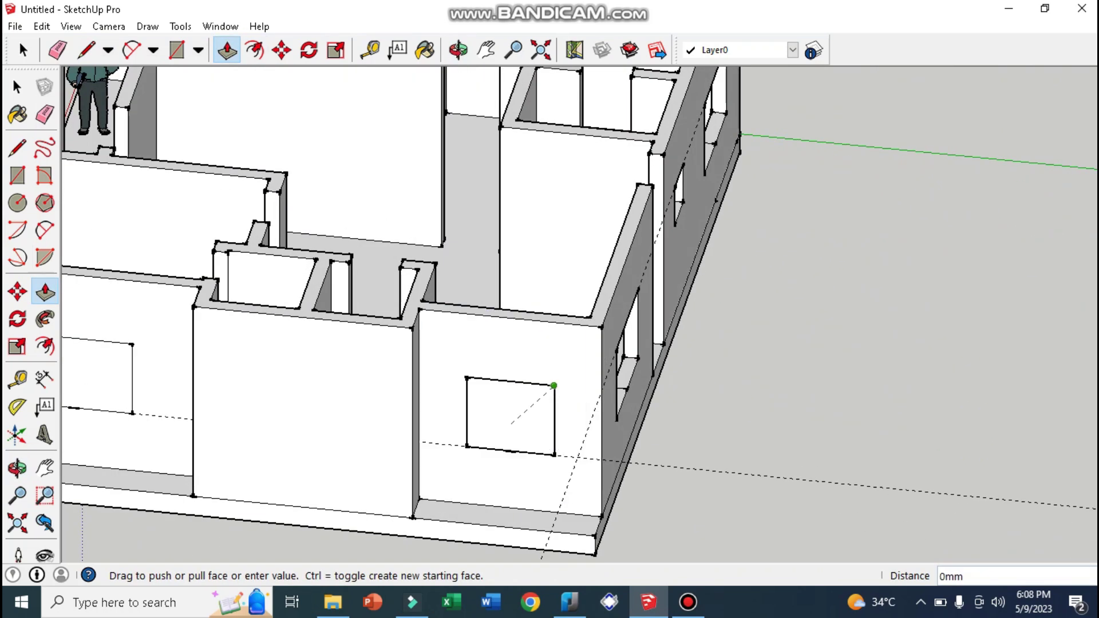
left_click(543, 401)
scroll(544, 401, "up", 3)
left_click(17, 175)
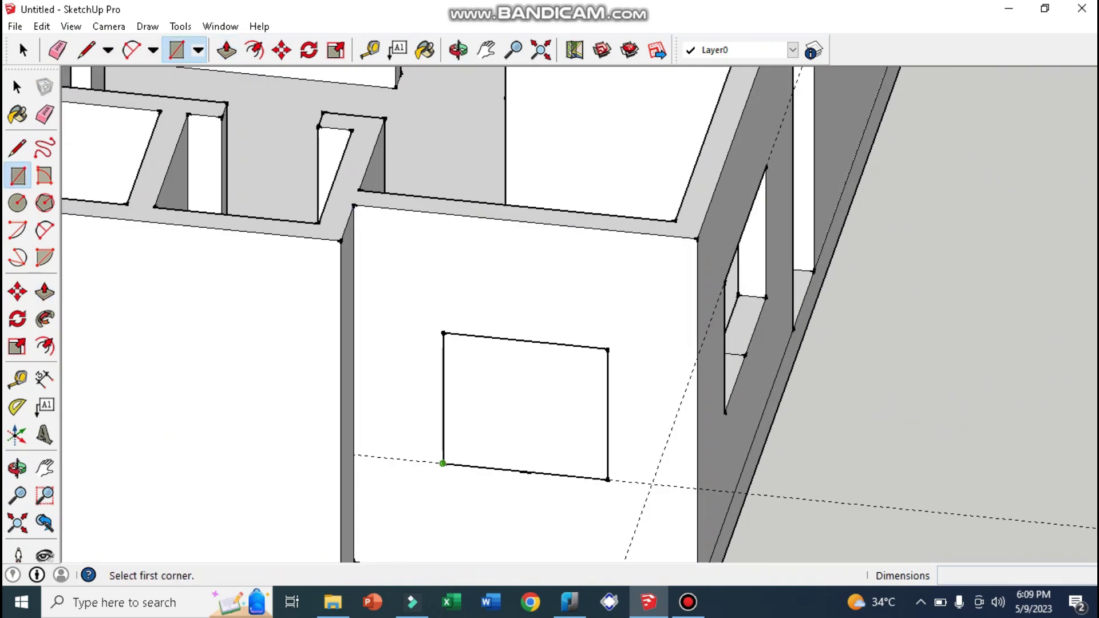
key("p")
double_click(498, 368)
scroll(497, 368, "down", 5)
Step: Add 2000 mm and 1400 mm height guides on the front wall
middle_click_drag(498, 368, 549, 344)
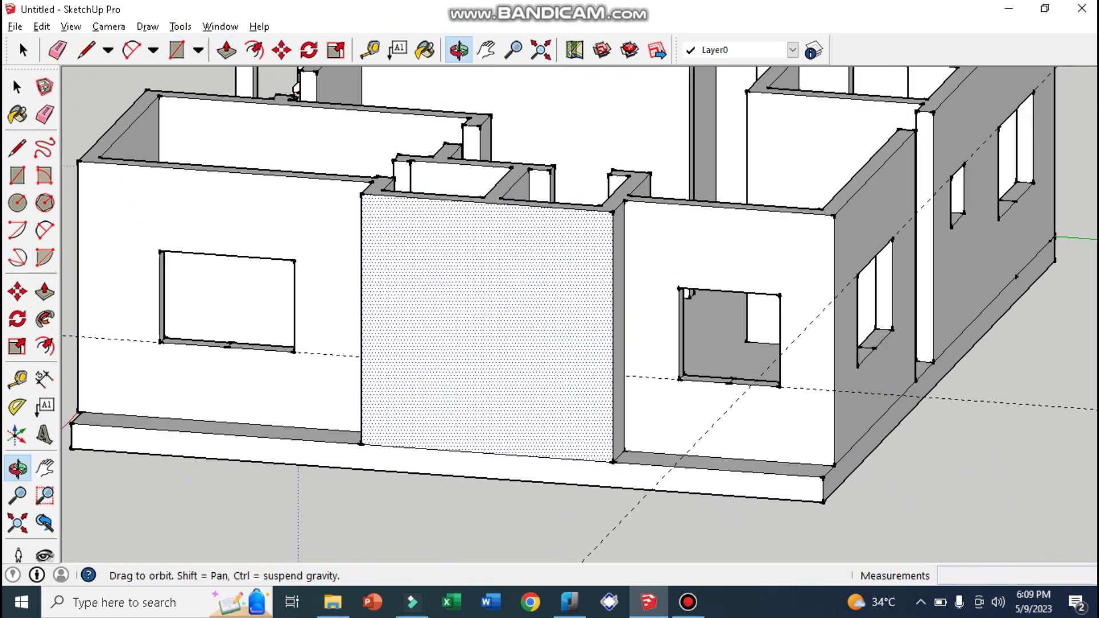
key("t")
left_click(549, 484)
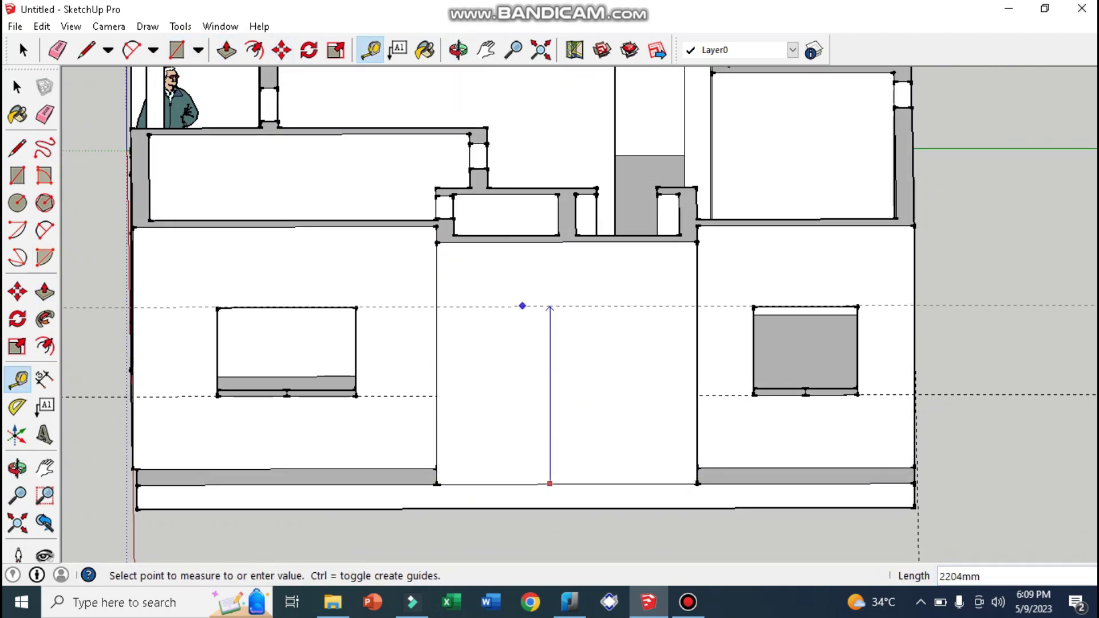
type("2000")
key("Return")
middle_click_drag(549, 305, 531, 469)
left_click(531, 469)
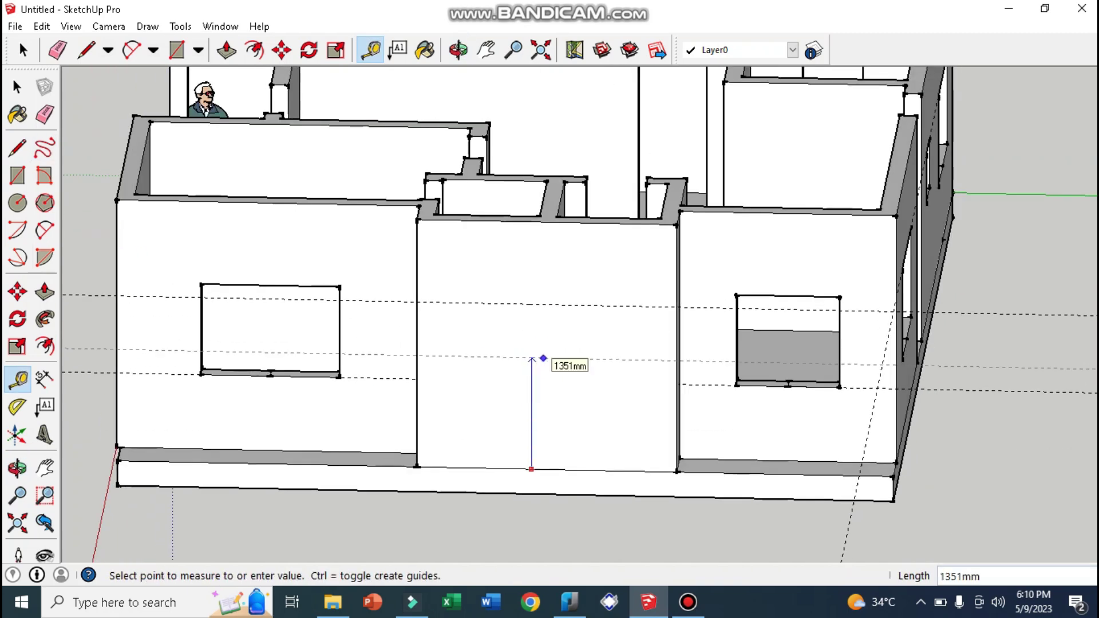
type("1400")
key("Return")
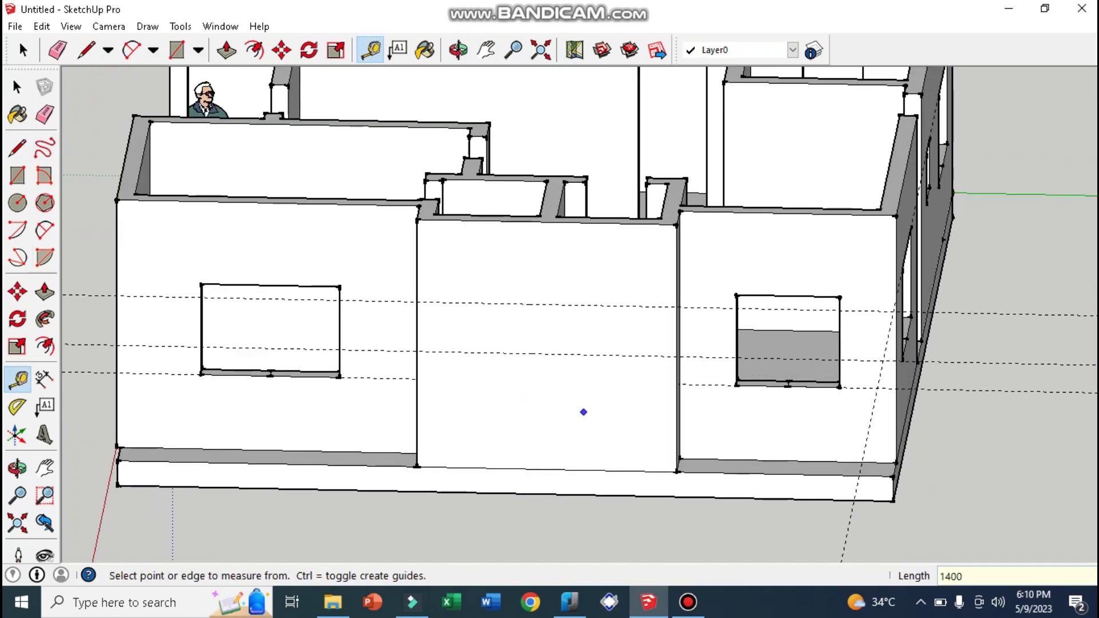
Step: Draw a line across the middle wall and a 300 mm vent rectangle below it
key("l")
left_click(418, 302)
left_click(677, 307)
left_click(546, 305)
type("300")
key("Return")
key("Escape")
left_click(507, 303)
left_click(507, 352)
left_click(449, 352)
left_click(449, 302)
key("Escape")
Step: Draw another vertical edge and a 600 mm spacing line on the middle wall
left_click(586, 307)
left_click(585, 355)
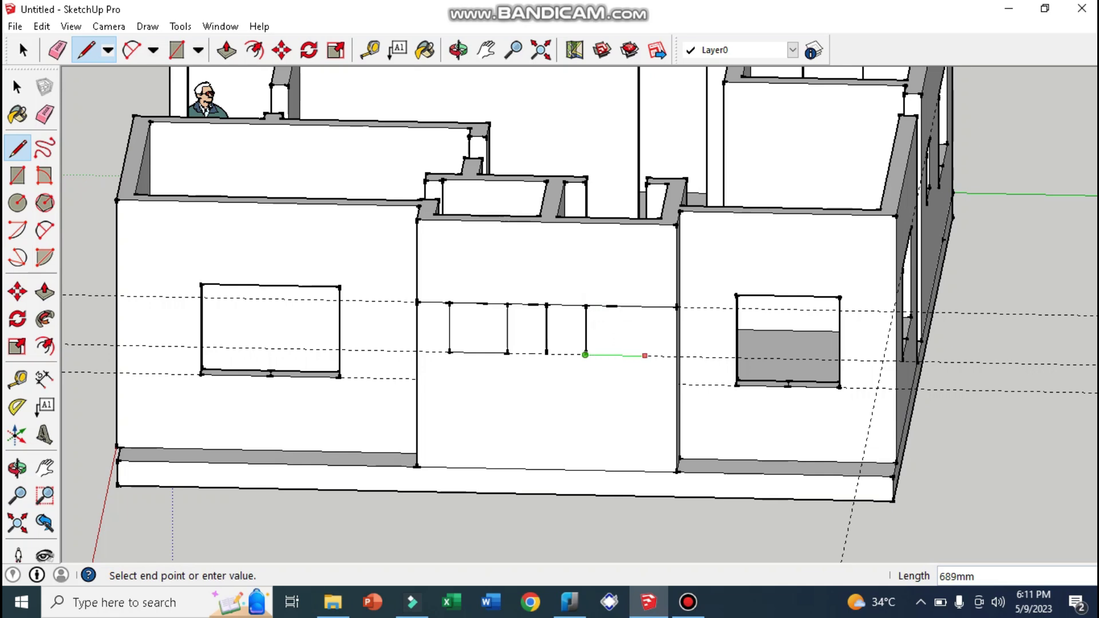
key("Return")
left_click(636, 306)
middle_click_drag(601, 320, 567, 320)
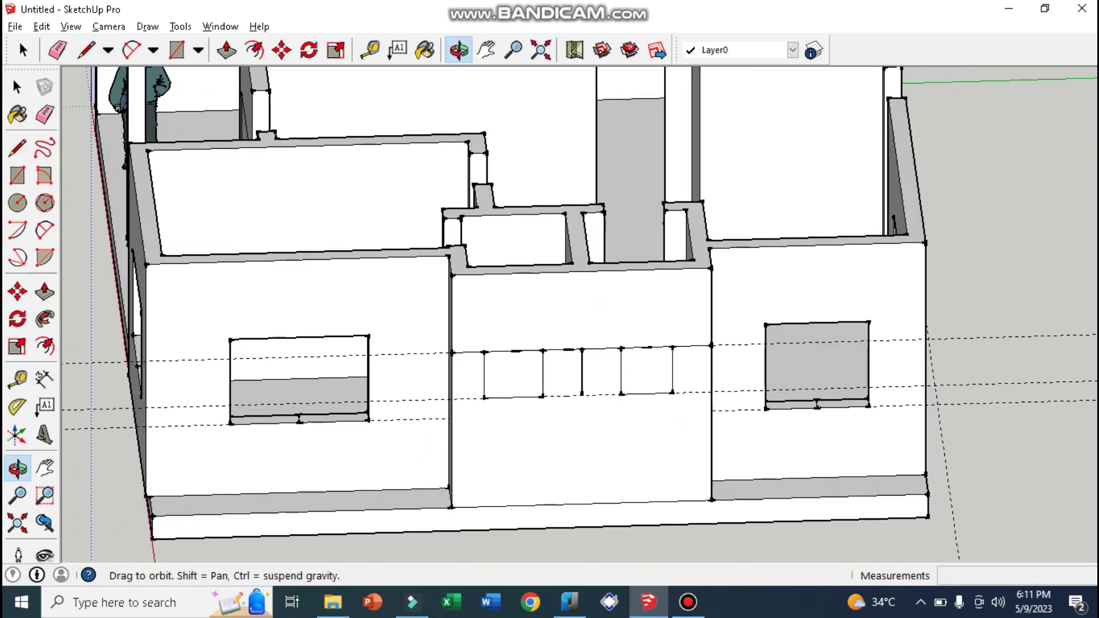
scroll(544, 337, "up", 3)
Step: Erase the unwanted vent rectangle and leftover edges on the middle wall
key("t")
left_click(468, 339)
key("e")
left_click_drag(549, 378, 527, 400)
left_click(468, 366)
key("l")
left_click(507, 336)
Step: Draw the second vent square and erase the connecting edges between the two vents
left_click(539, 395)
left_click(475, 395)
left_click(475, 339)
key("e")
left_click_drag(564, 335, 588, 366)
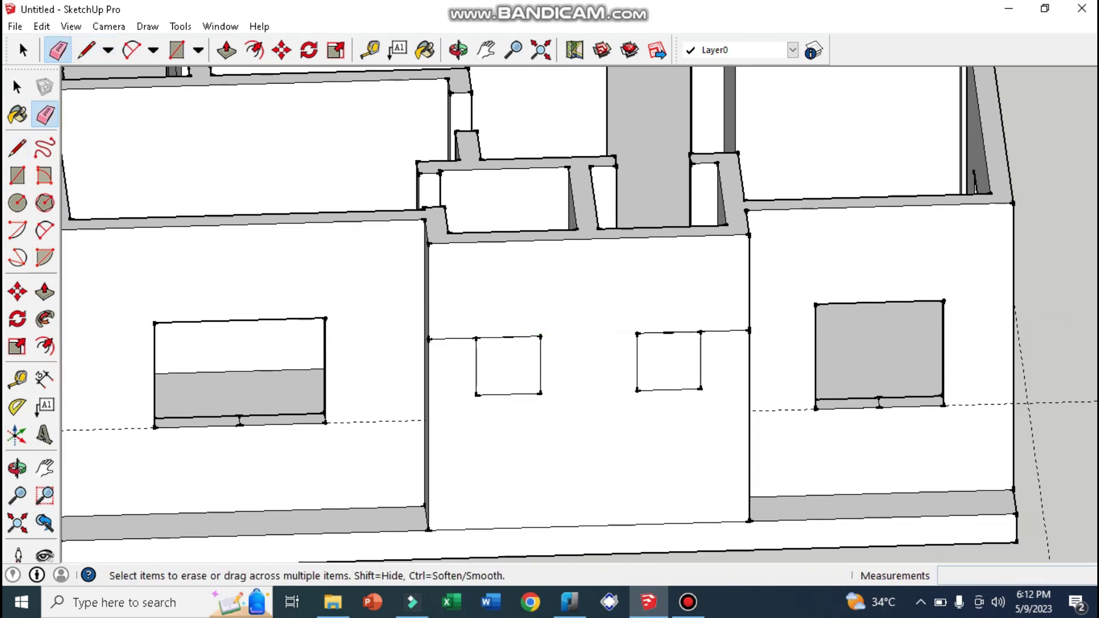
left_click(451, 339)
scroll(572, 344, "up", 1)
Step: Switch to Push/Pull and orbit the model to check the vents
key("p")
scroll(572, 315, "down", 2)
middle_click_drag(573, 314, 595, 320)
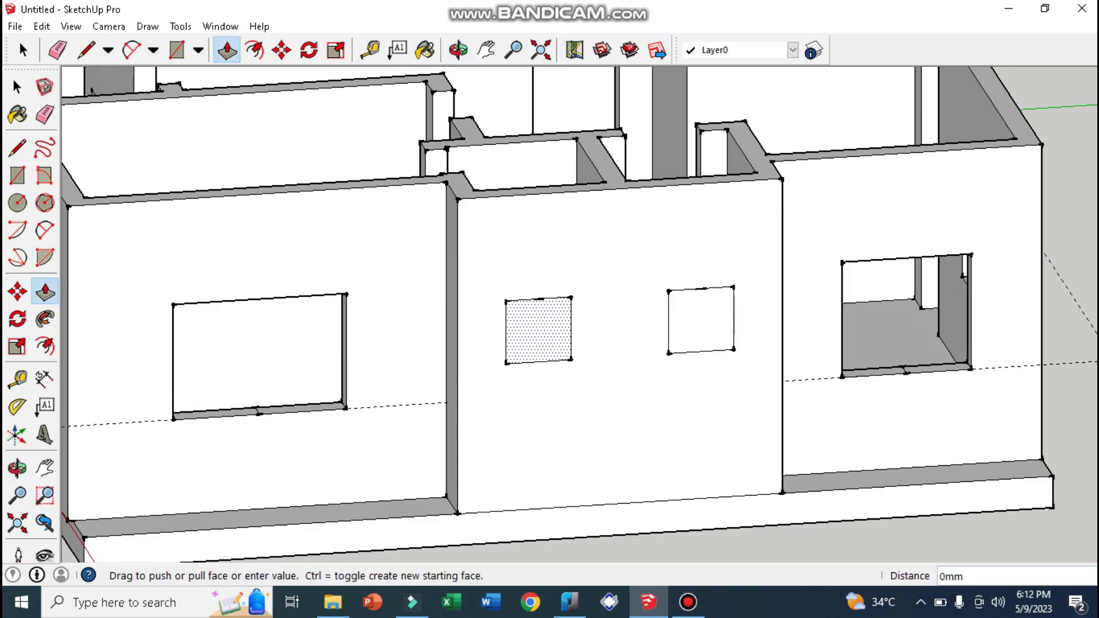
key("o")
left_click_drag(572, 315, 572, 258)
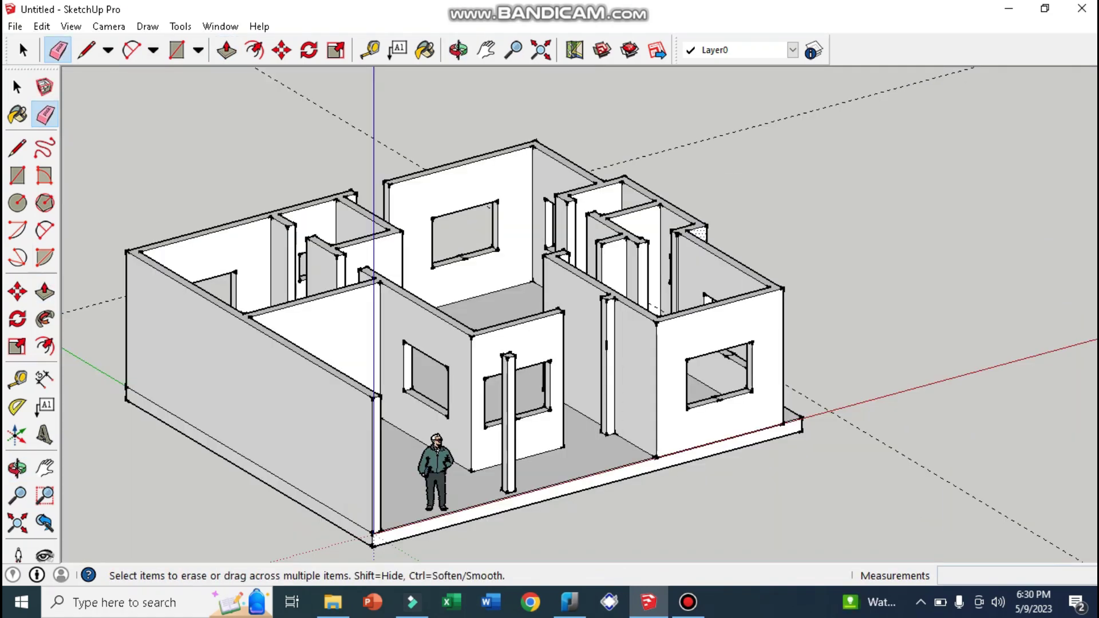
Step: Zoom in on the column where the walls meet and draw a 2000 mm line up its edge
scroll(698, 492, "up", 1)
scroll(698, 492, "up", 1)
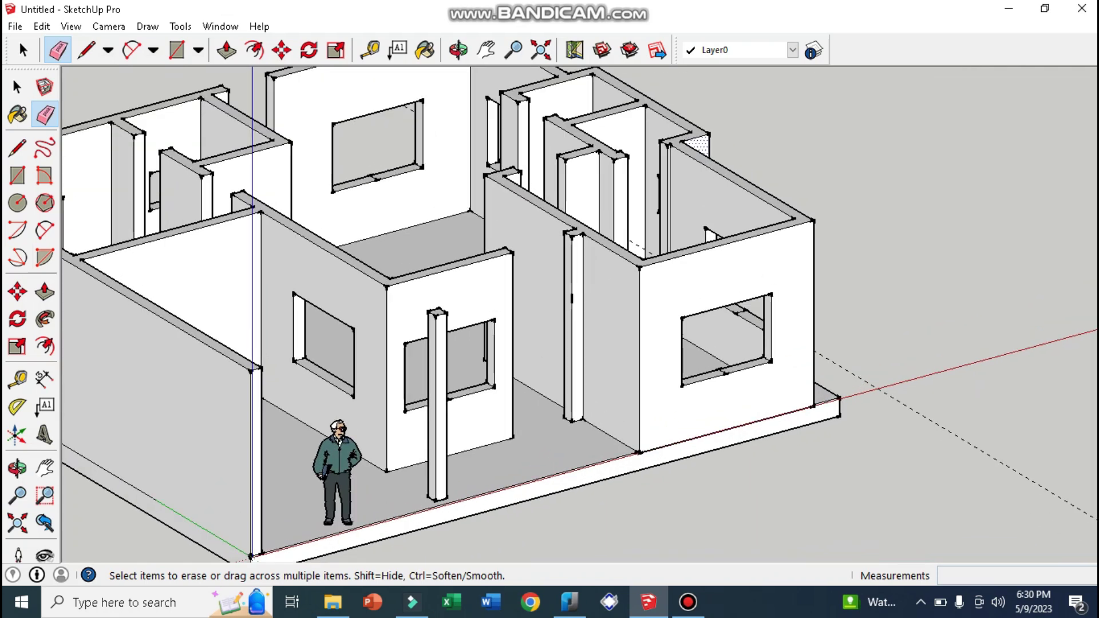
scroll(712, 472, "up", 1)
scroll(713, 472, "up", 1)
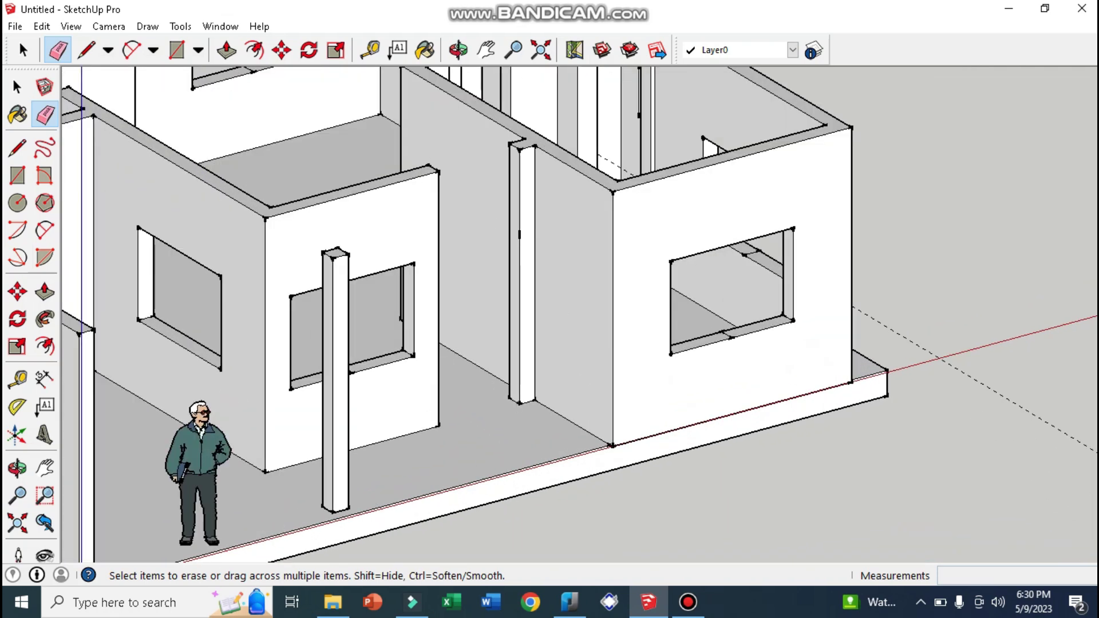
middle_click_drag(712, 472, 724, 487)
scroll(724, 486, "up", 1)
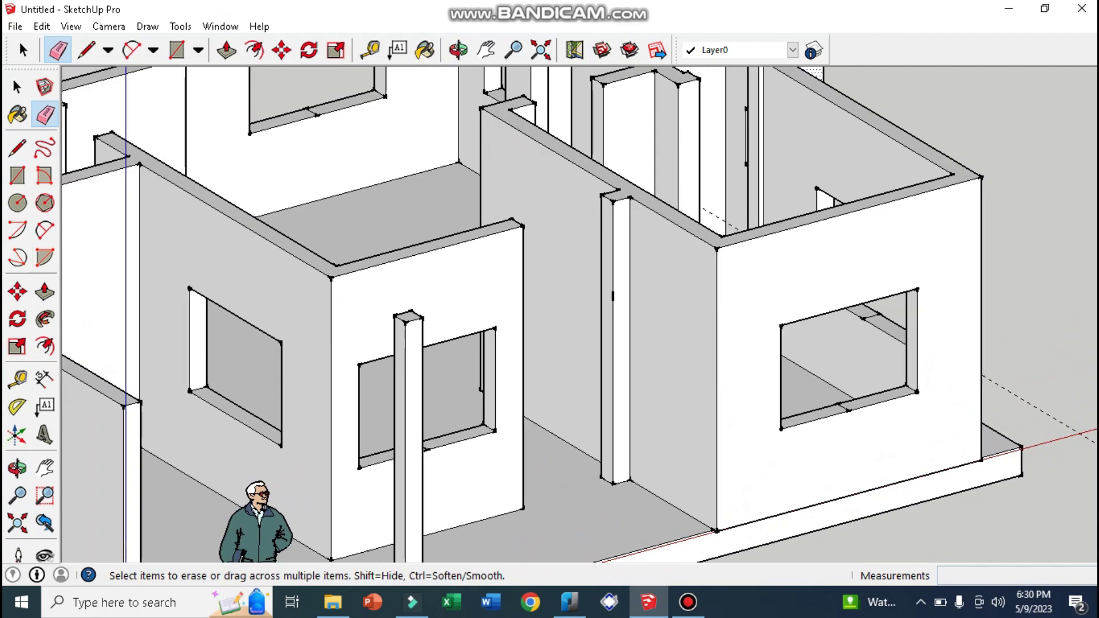
left_click(17, 147)
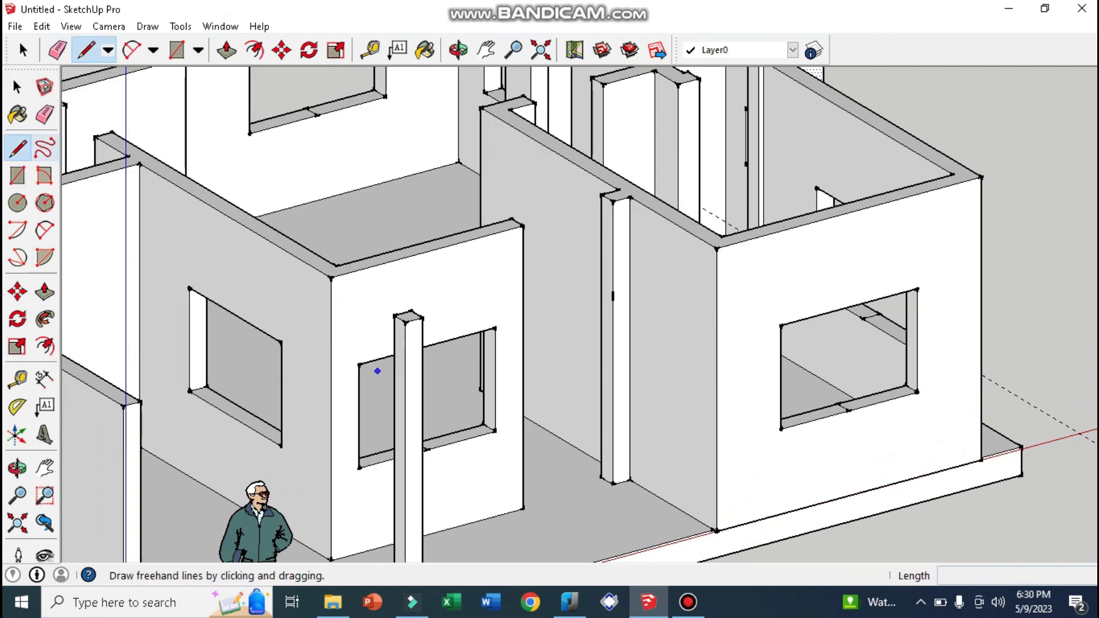
left_click(600, 477)
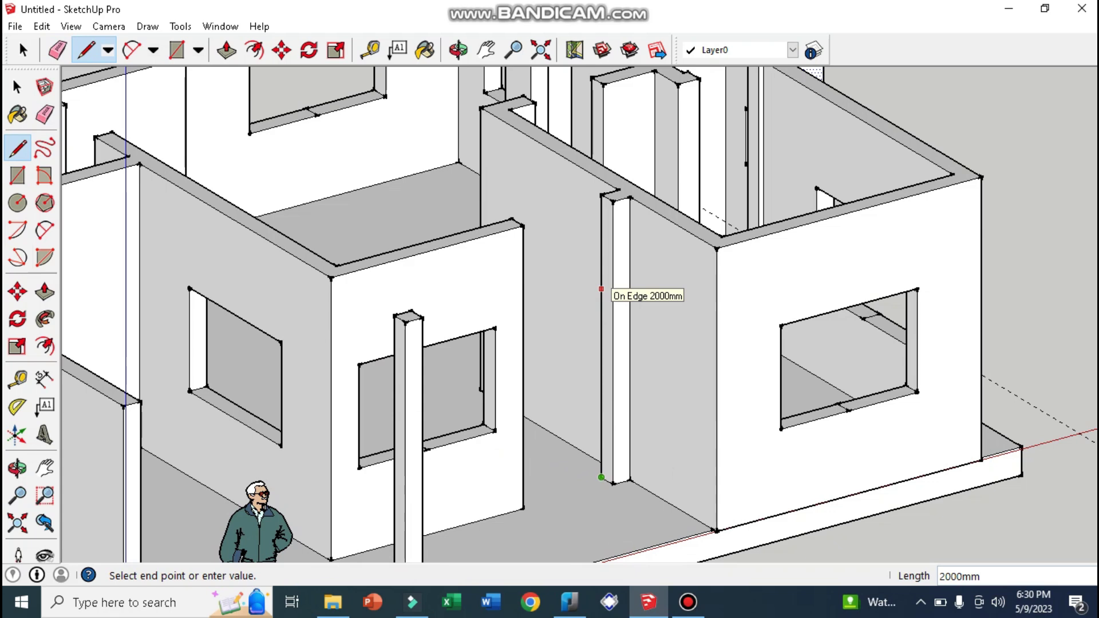
left_click(601, 289)
left_click(600, 289)
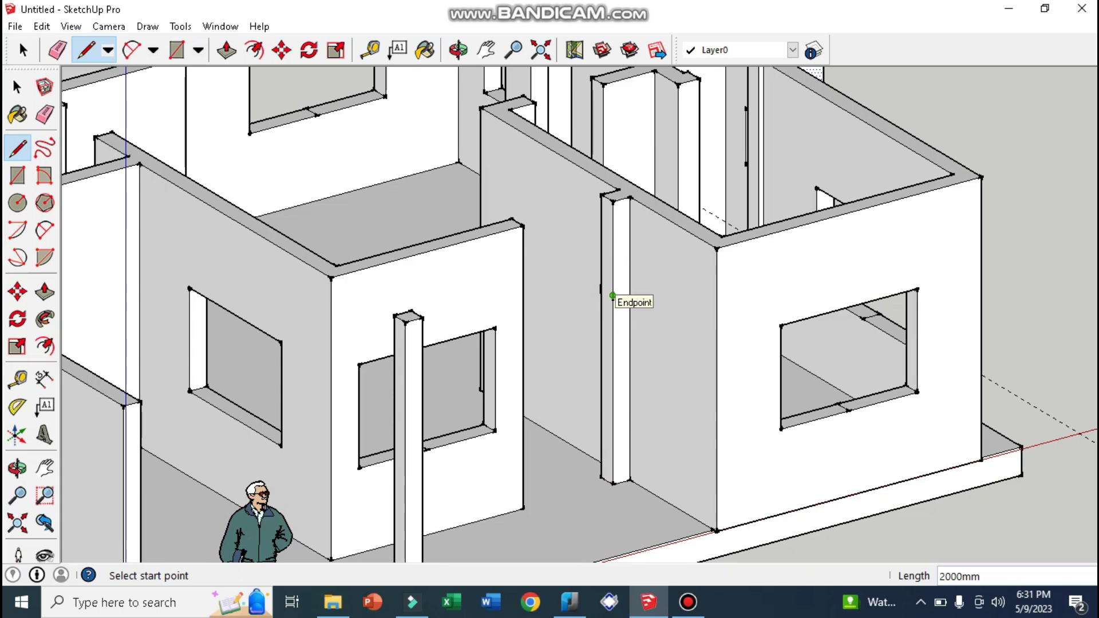
Step: Draw a short edge across the column face at the opening height
left_click(601, 289)
left_click(612, 296)
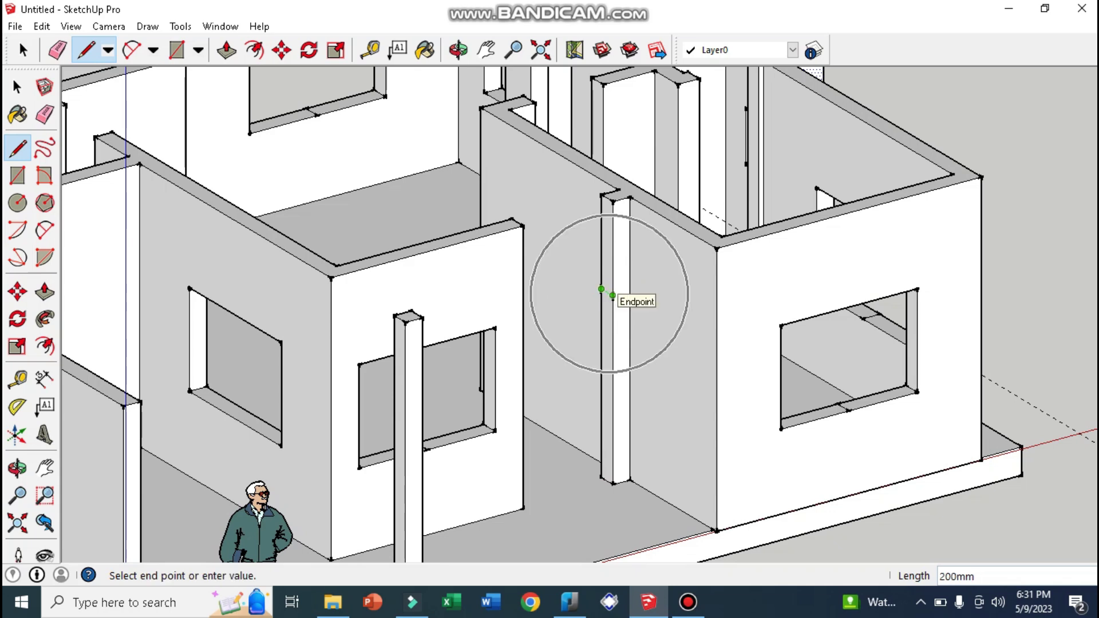
key("Escape")
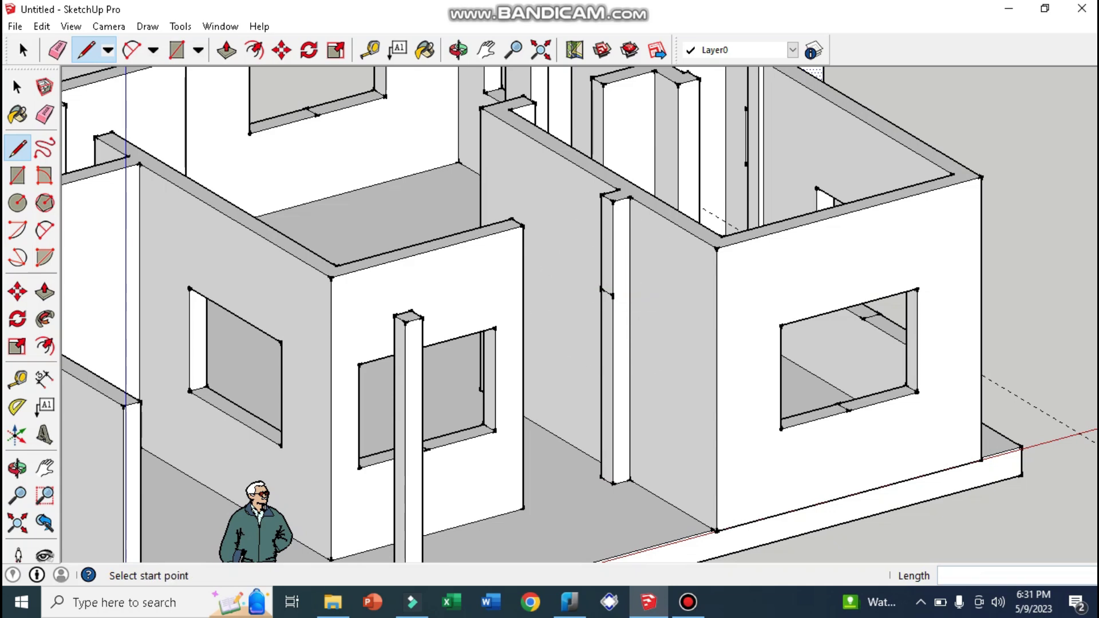
scroll(608, 293, "up", 2)
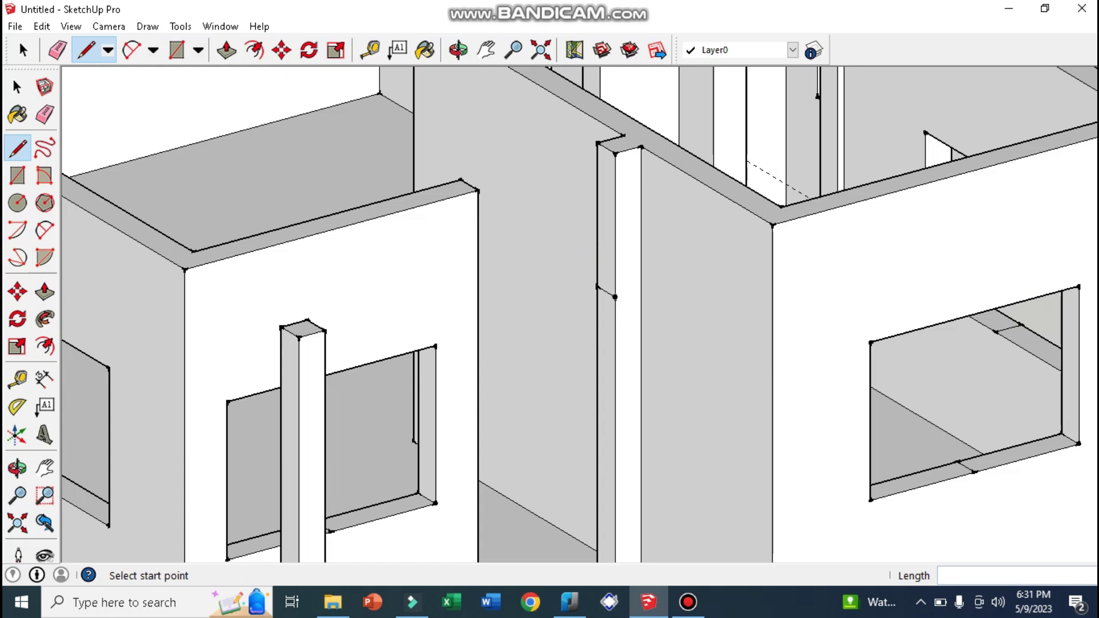
left_click(614, 238)
Step: Push/pull the upper column face across to the other wall, closing the wall above the doorway
left_click(226, 50)
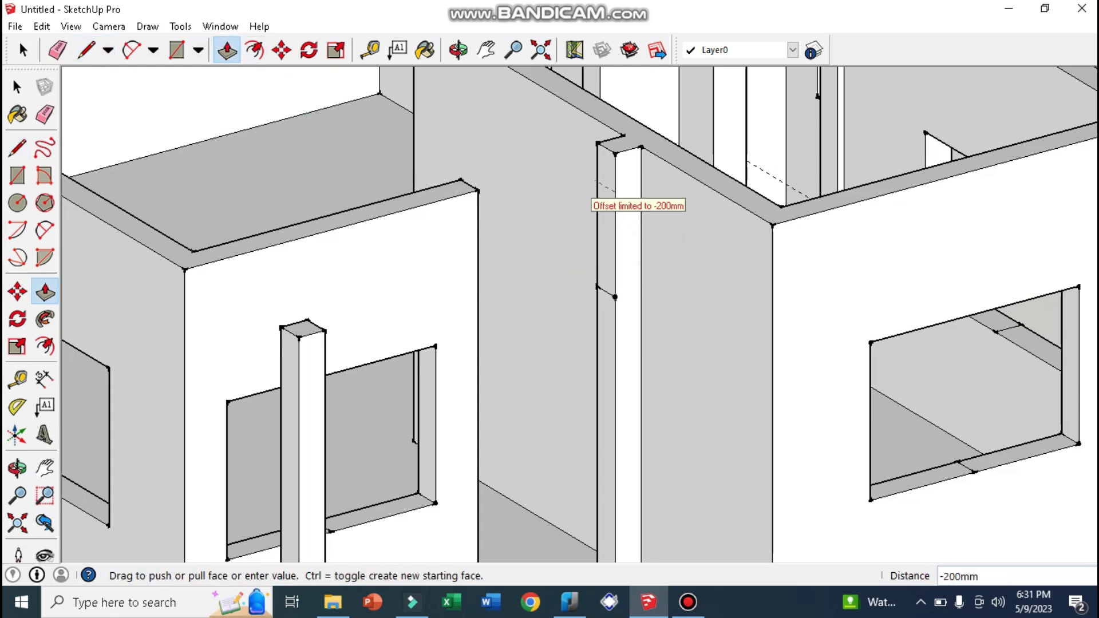
key("Escape")
left_click(605, 240)
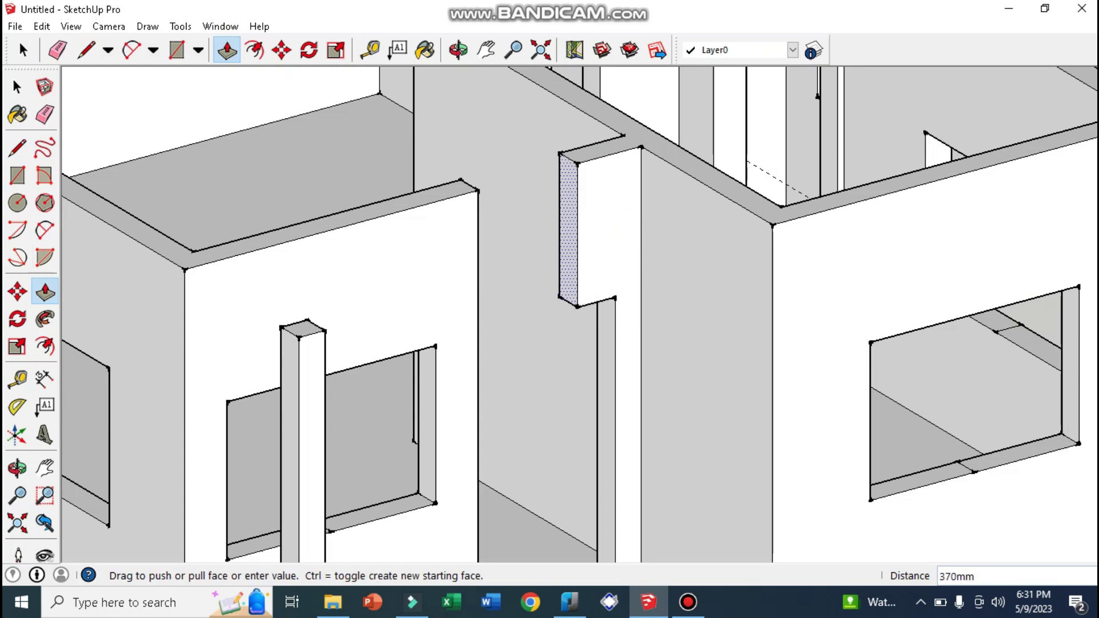
left_click(486, 206)
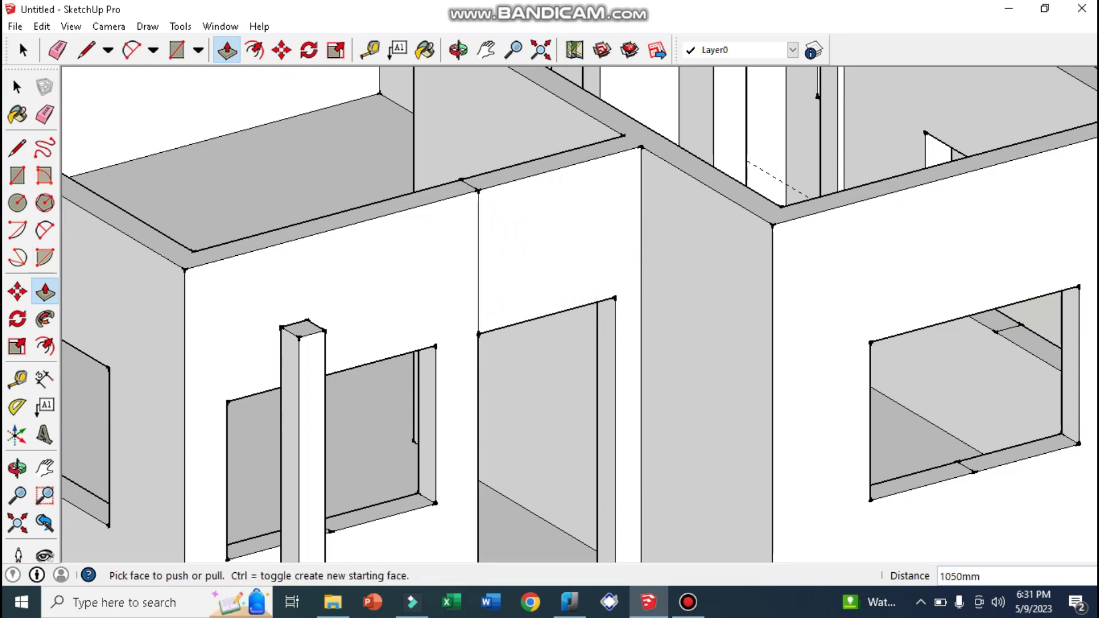
Step: Erase the leftover seam edges between the wall pieces and on the right wall
key("e")
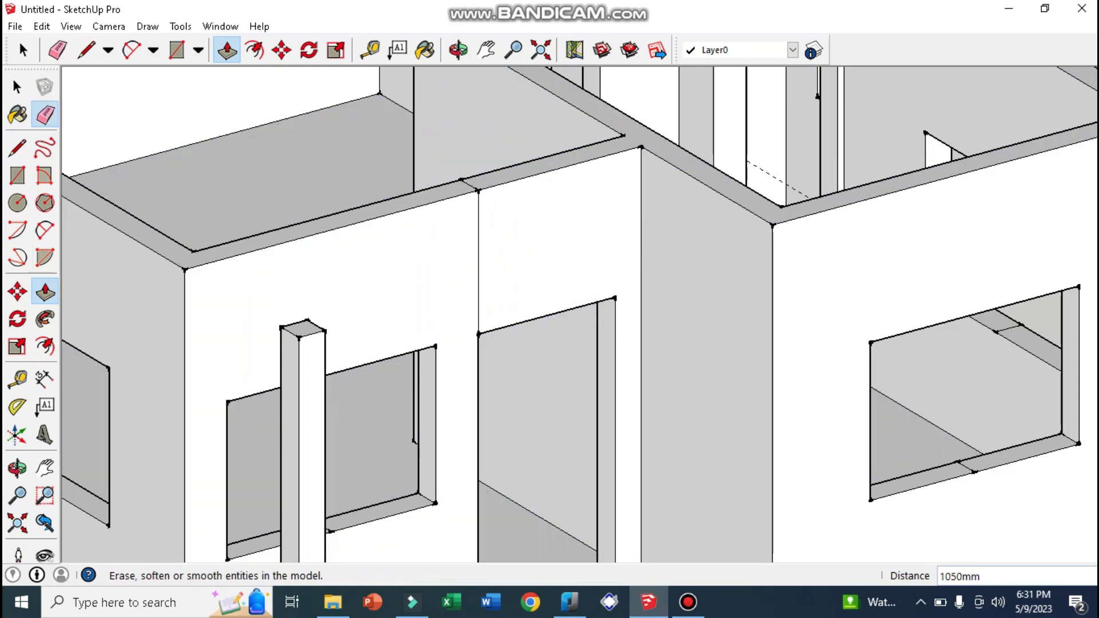
left_click(478, 264)
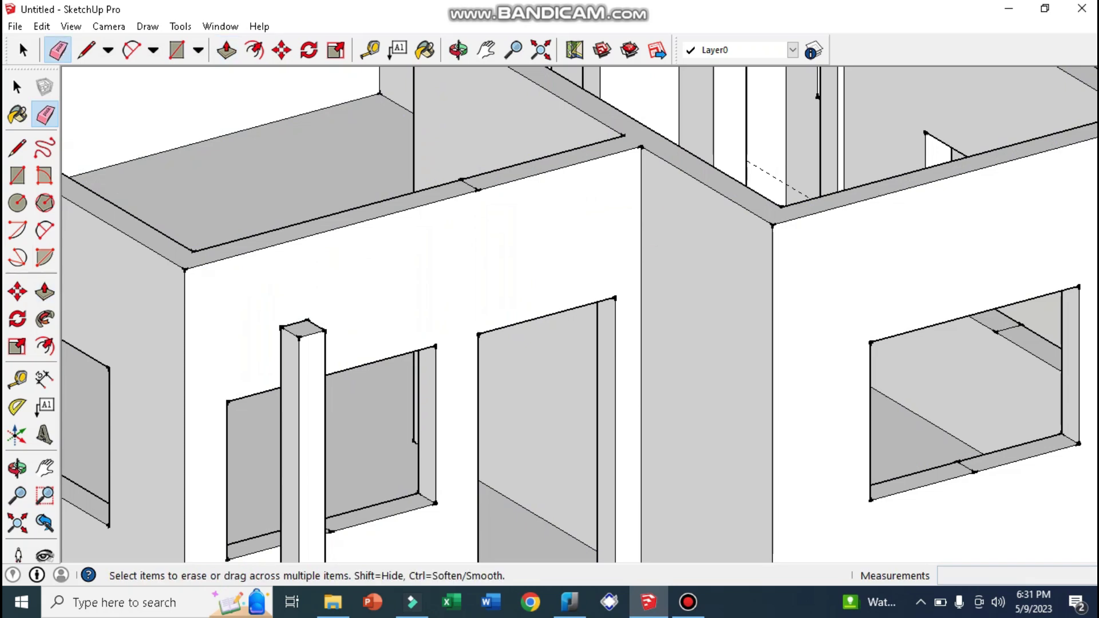
mouse_move(515, 286)
middle_mouse_down()
mouse_move(687, 228)
mouse_move(544, 297)
middle_mouse_up()
scroll(569, 268, "up", 3)
left_click(568, 266, "shift")
left_click(910, 218)
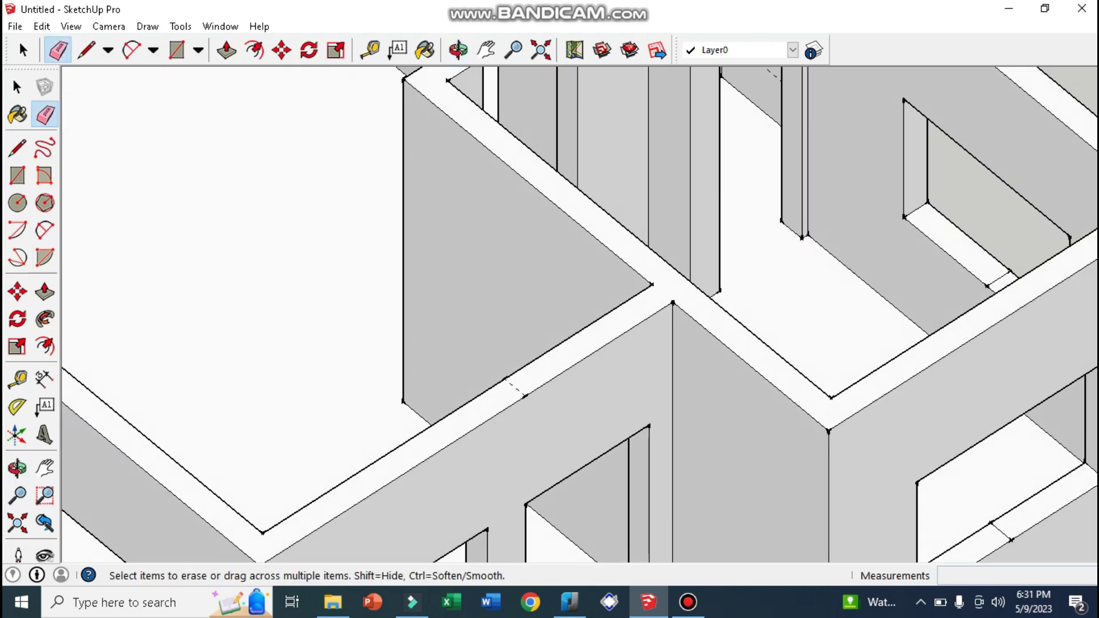
scroll(549, 315, "down", 3)
middle_click_drag(549, 315, 537, 321)
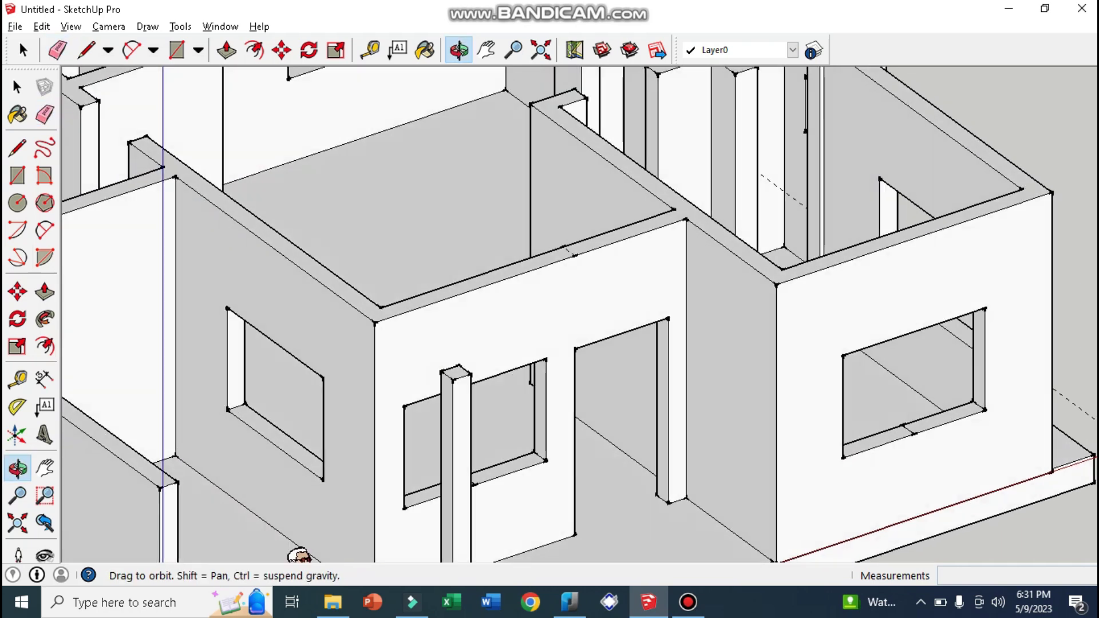
scroll(550, 315, "down", 1)
scroll(550, 315, "down", 1)
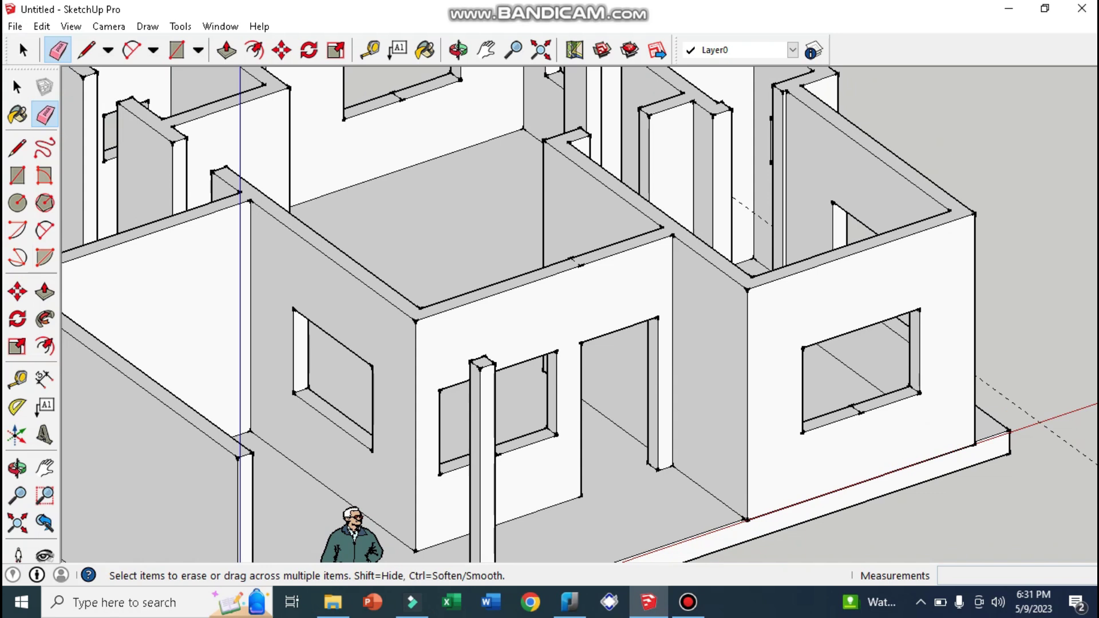
middle_click_drag(549, 315, 538, 321)
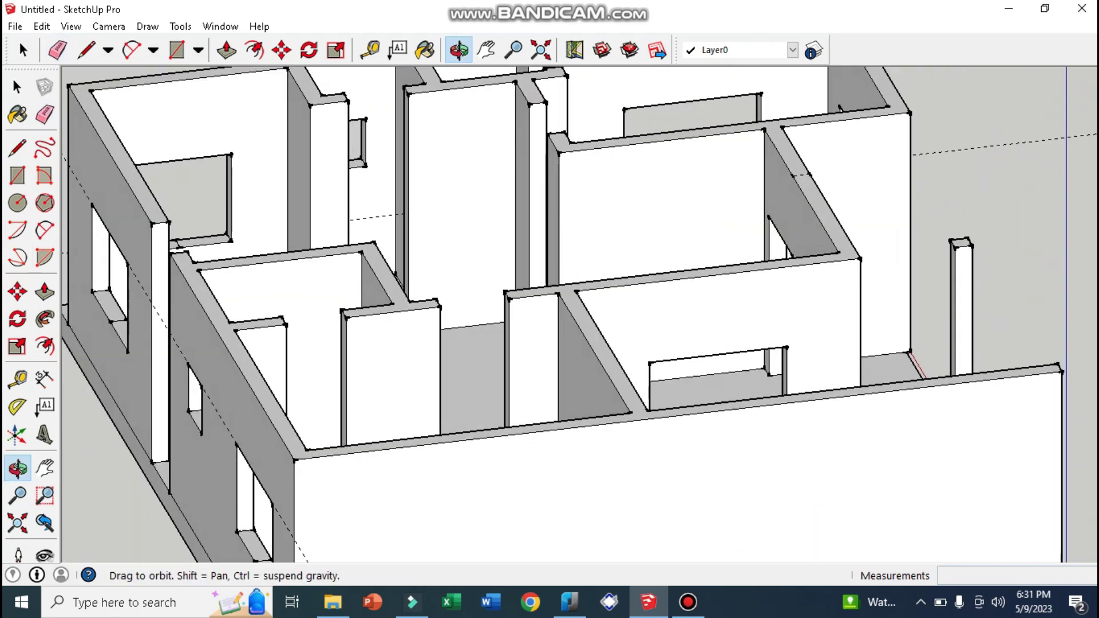
Step: Draw a 1600mm vertical edge up from the pillar's base corner
scroll(493, 335, "down", 1)
scroll(493, 335, "down", 1)
middle_click_drag(493, 335, 498, 331)
scroll(498, 332, "up", 1)
scroll(498, 332, "up", 1)
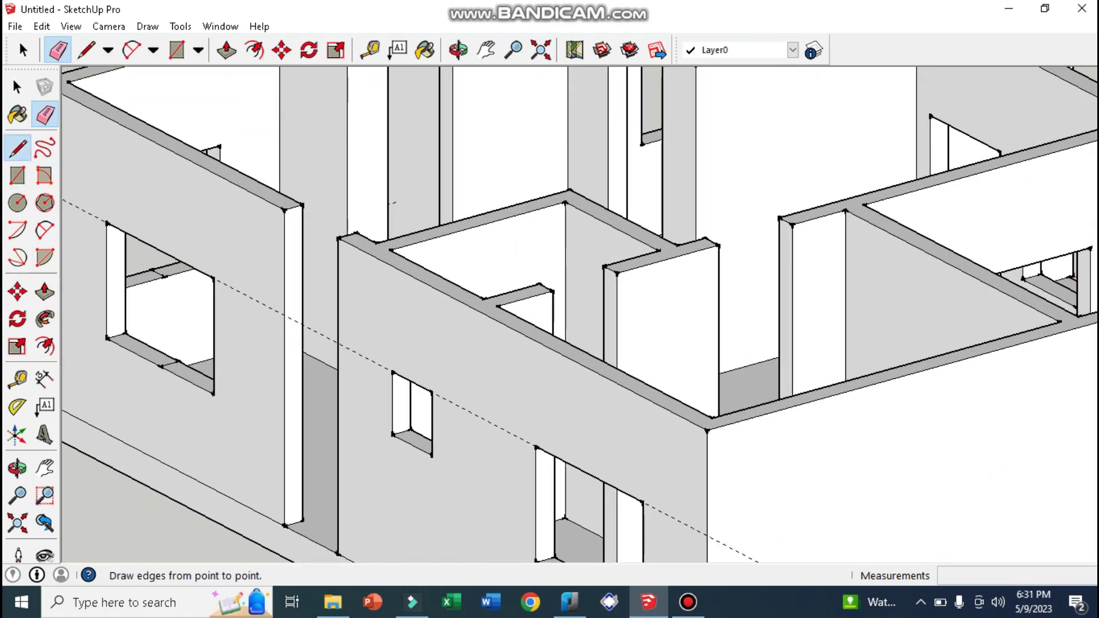
left_click(17, 147)
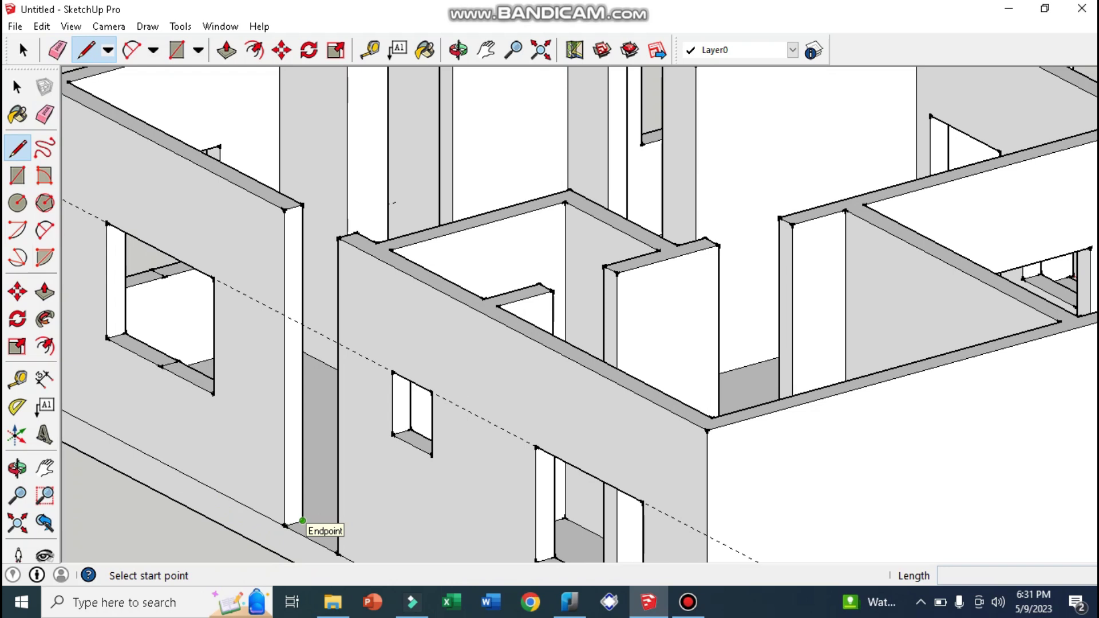
left_click(302, 520)
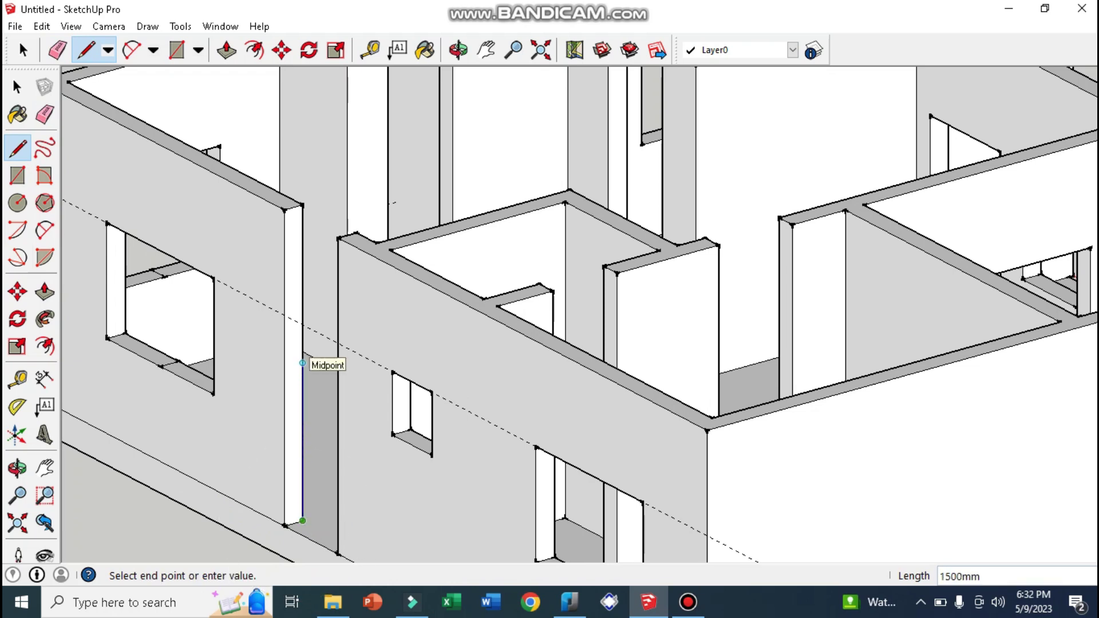
type("1600mm")
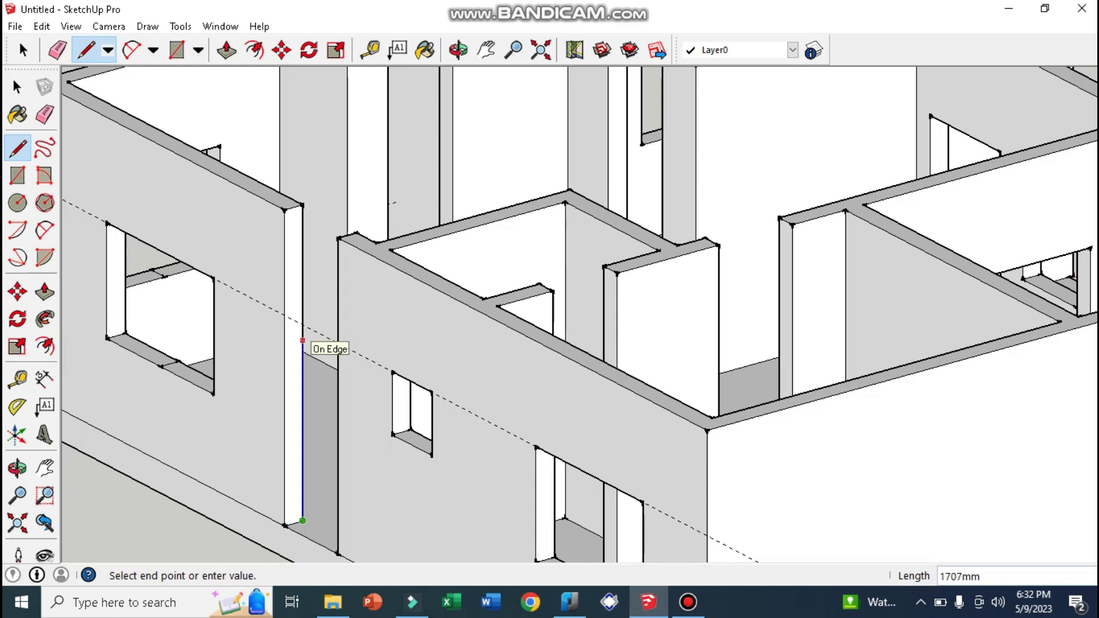
type("2000")
key("Return")
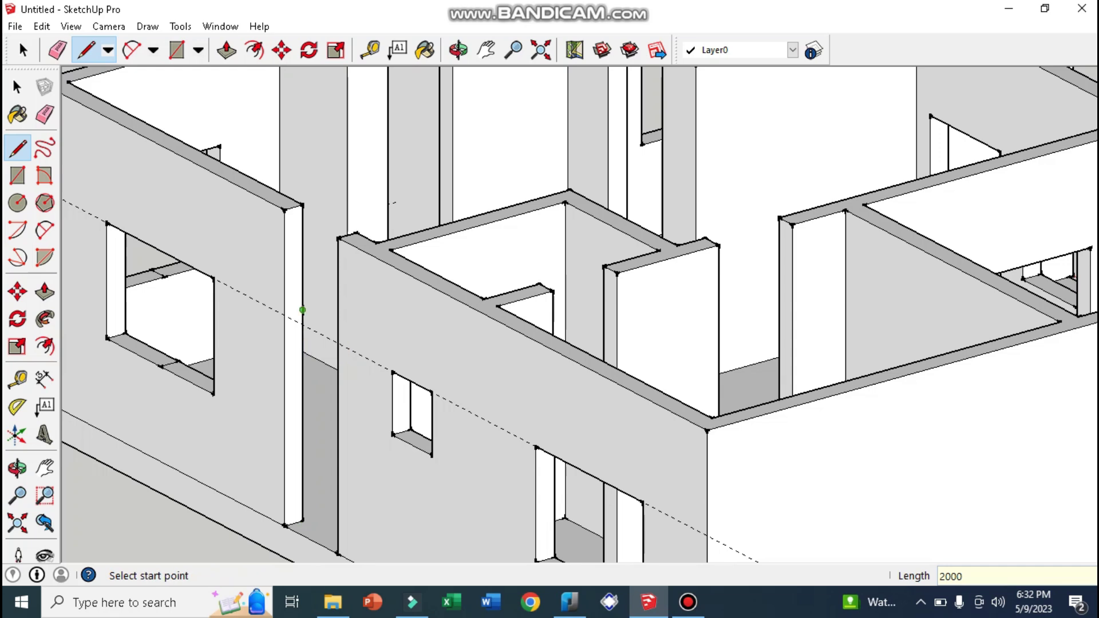
Step: Draw a 200mm edge across the pillar from the top of that line
left_click(302, 309)
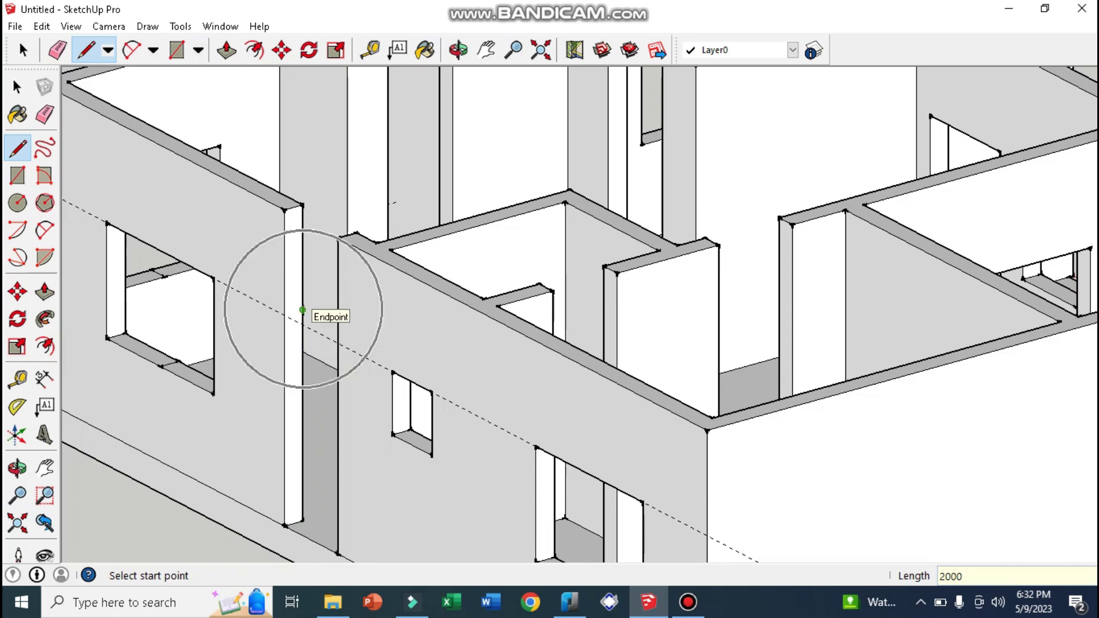
type("200")
key("Return")
key("Escape")
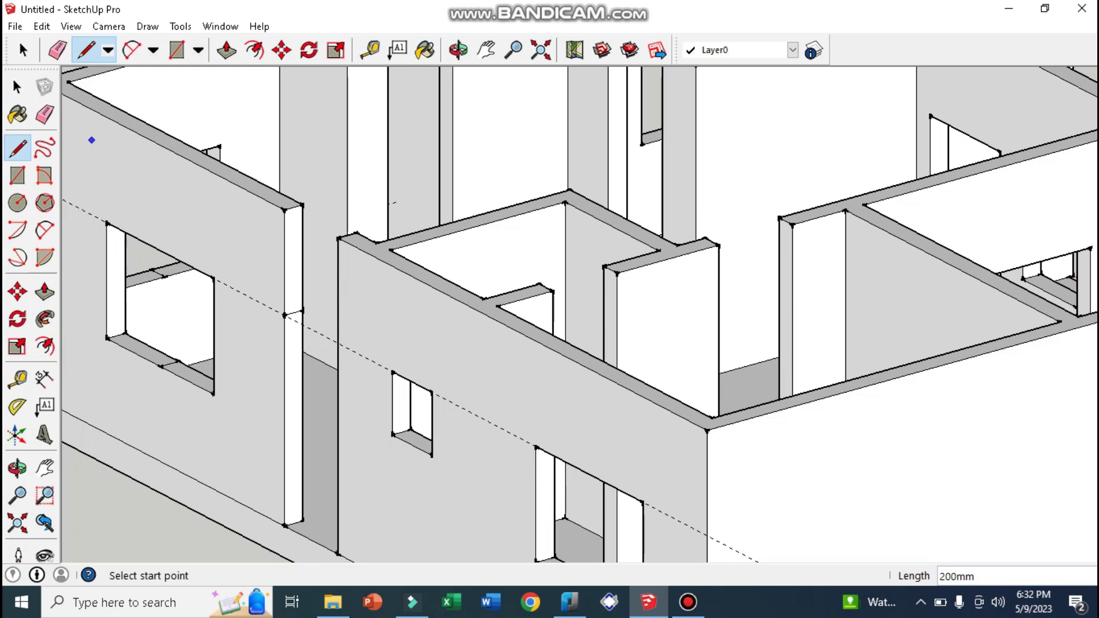
Step: Push/pull the upper pillar face 800mm to meet the adjacent wall
left_click(227, 50)
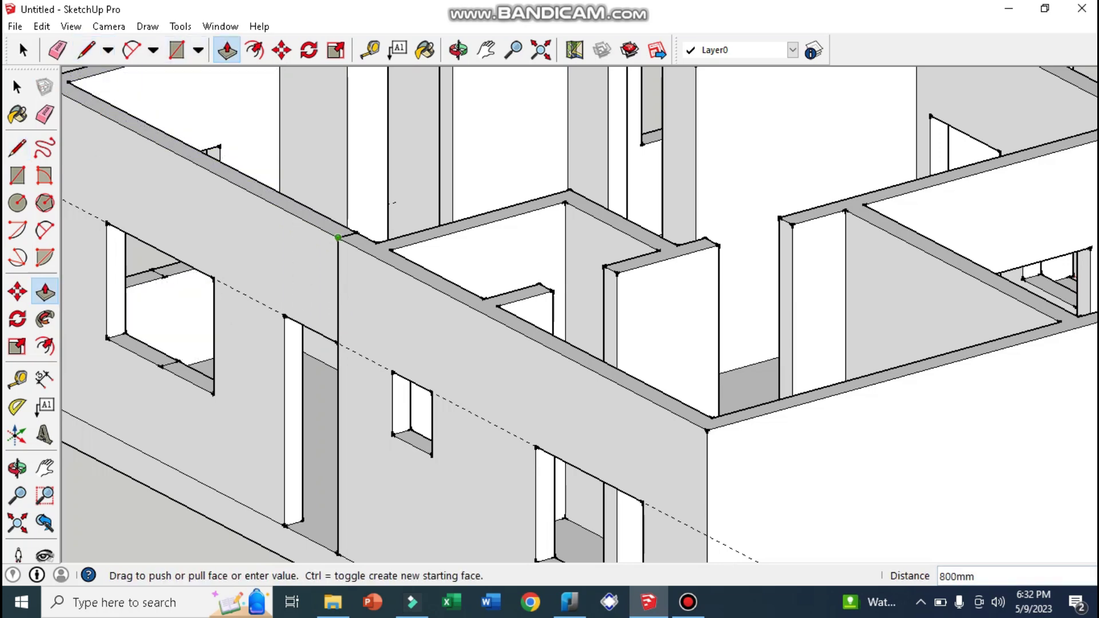
left_click(340, 238)
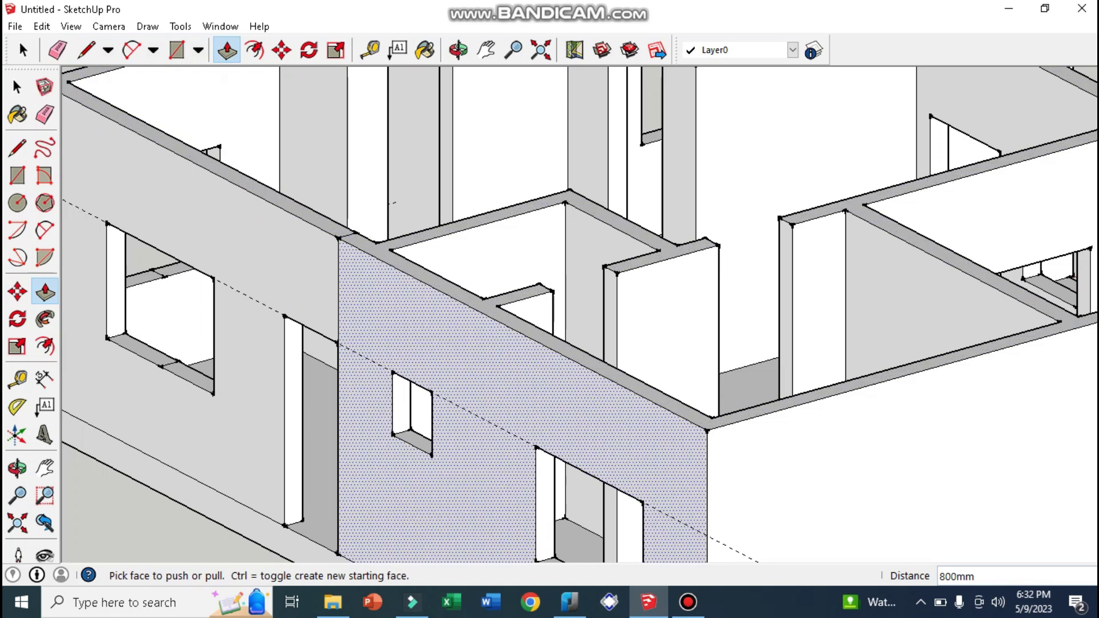
middle_click_drag(515, 343, 401, 320)
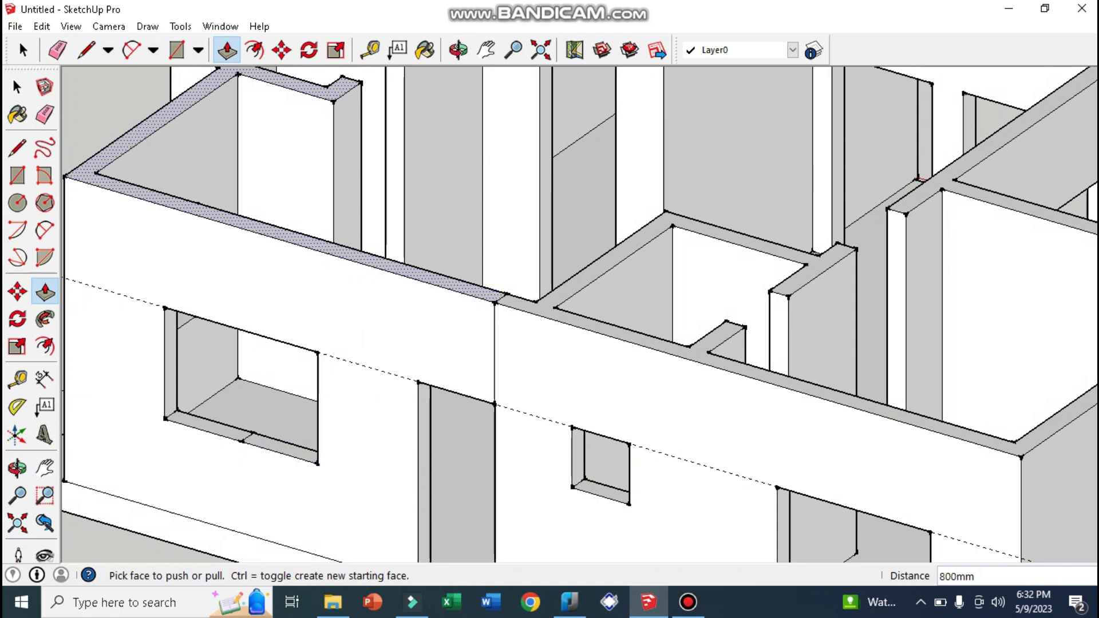
Step: Erase the seam edges on the joined wall's face and top
key("e")
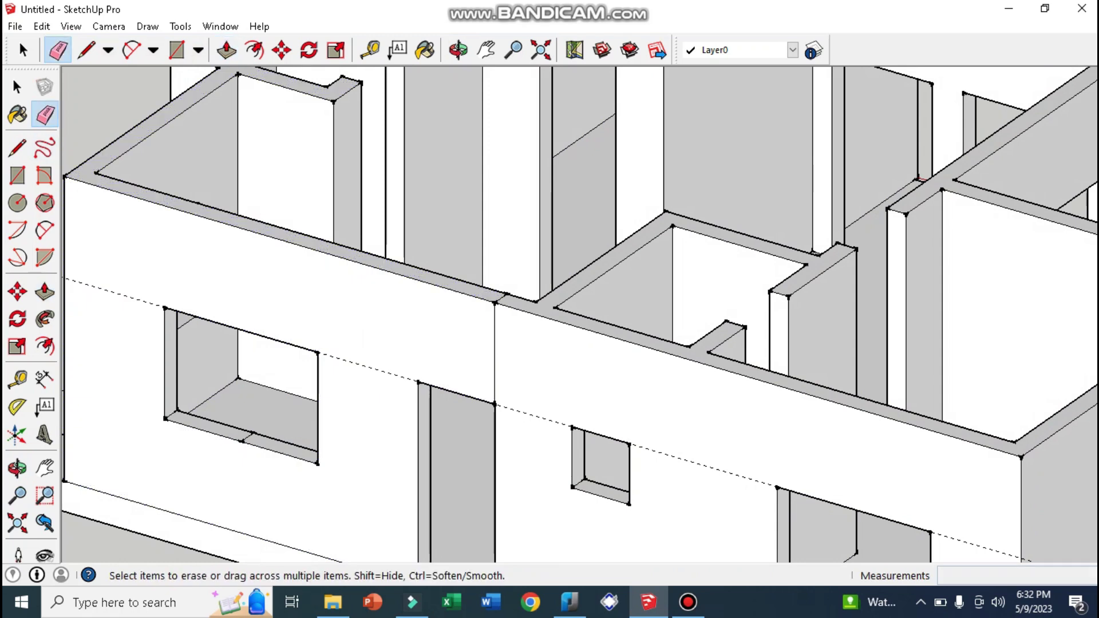
left_click(494, 352)
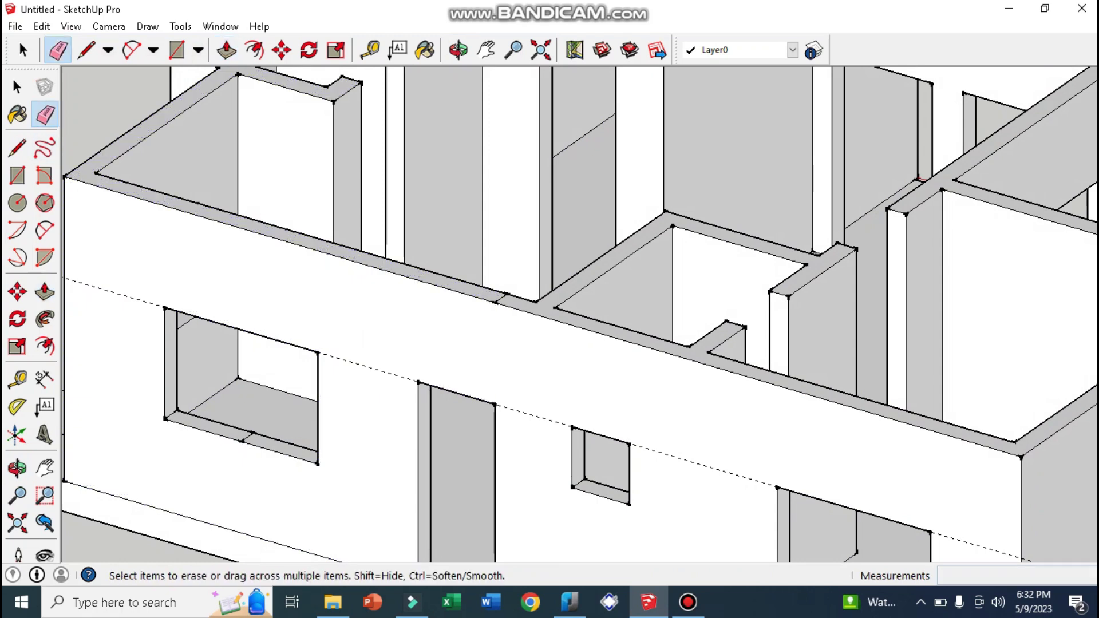
left_click(496, 299)
mouse_move(497, 299)
middle_mouse_down()
mouse_move(600, 321)
mouse_move(573, 355)
middle_mouse_up()
scroll(688, 393, "down", 1)
scroll(689, 393, "down", 2)
scroll(688, 393, "down", 2)
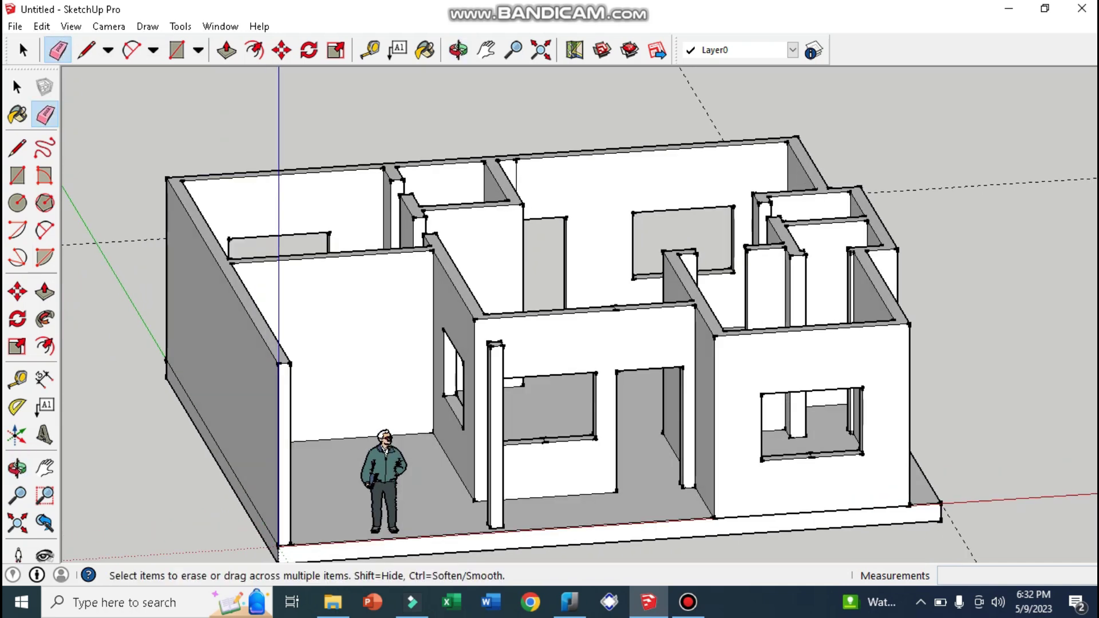